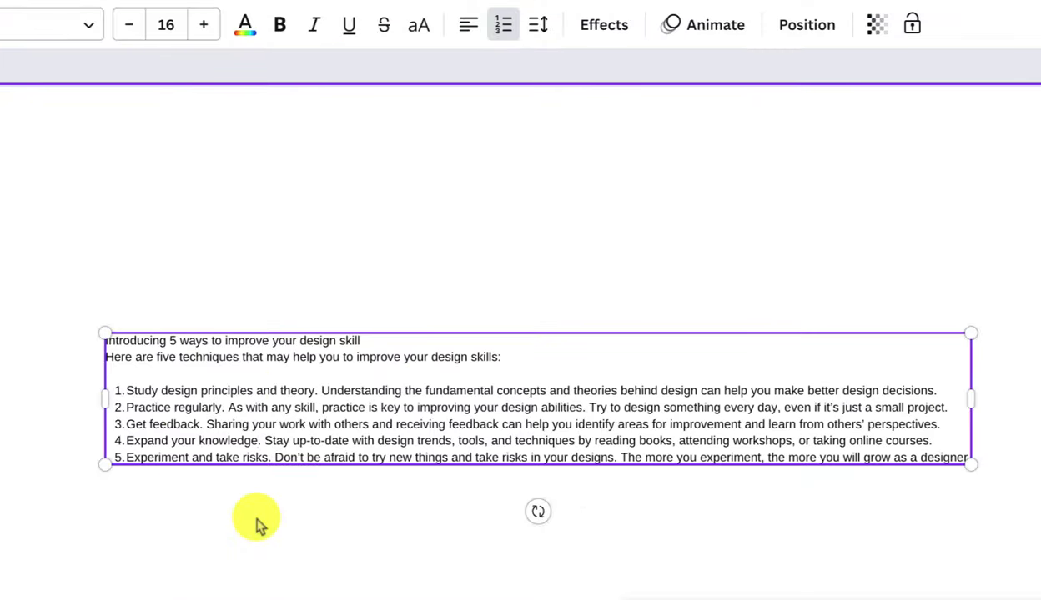
# Delete the opening line "Introducing 5 ways to improve your design skill" from the text box
pyautogui.click(345, 389)
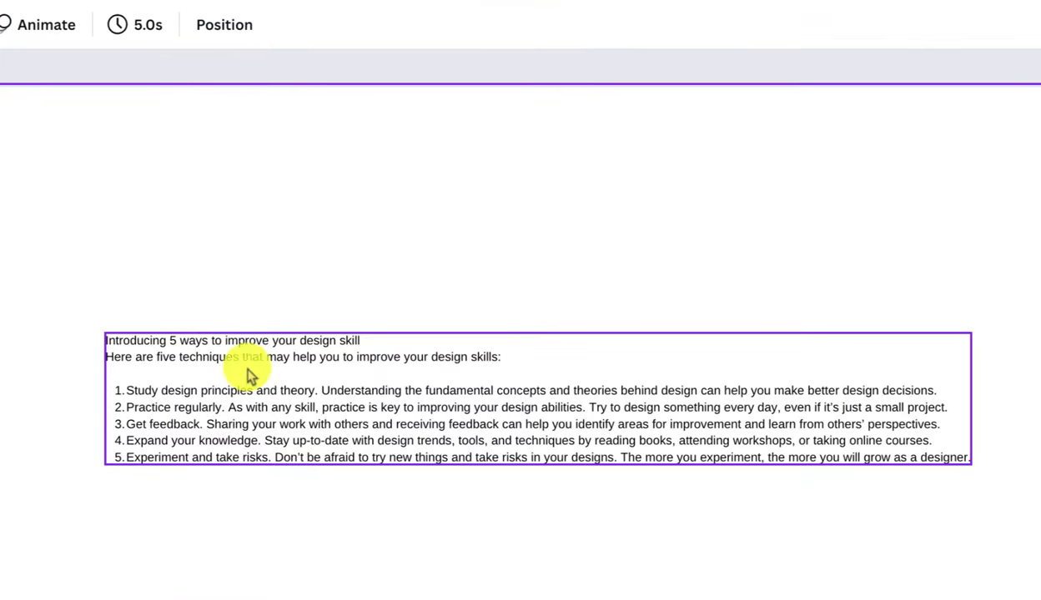
pyautogui.tripleClick(198, 337)
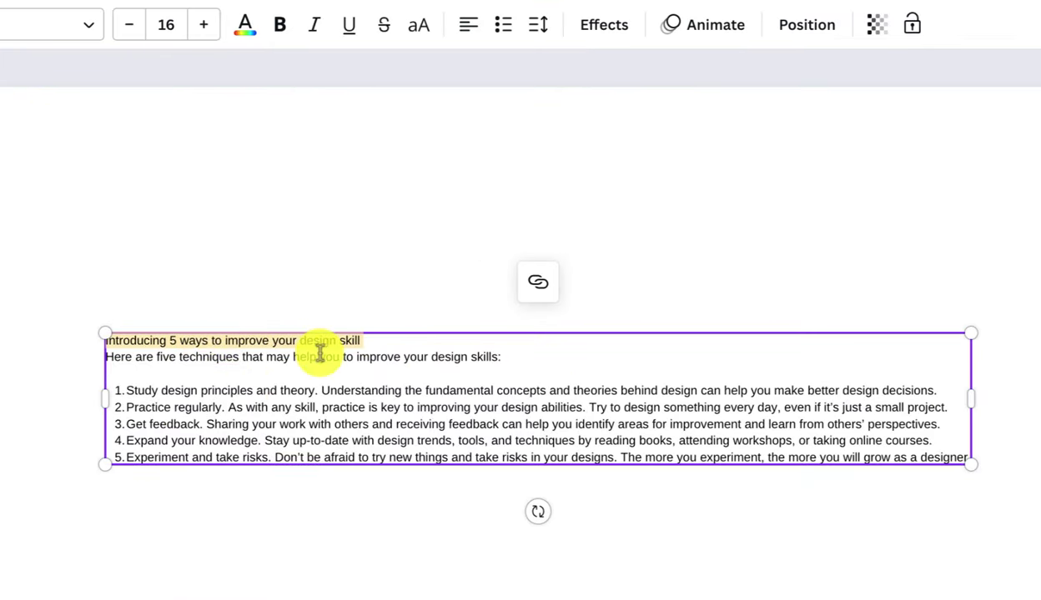
pyautogui.press('BackSpace')
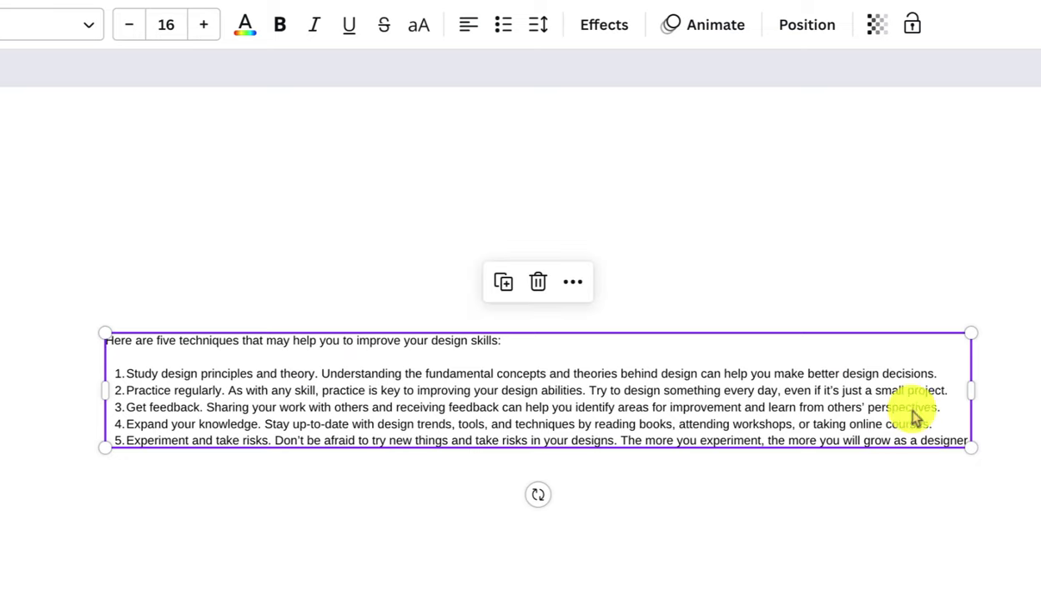
# Narrow the text box so the list items wrap, enlarge its text to about size 27.1, and centre it on the page
pyautogui.moveTo(973, 391); pyautogui.dragTo(573, 394)
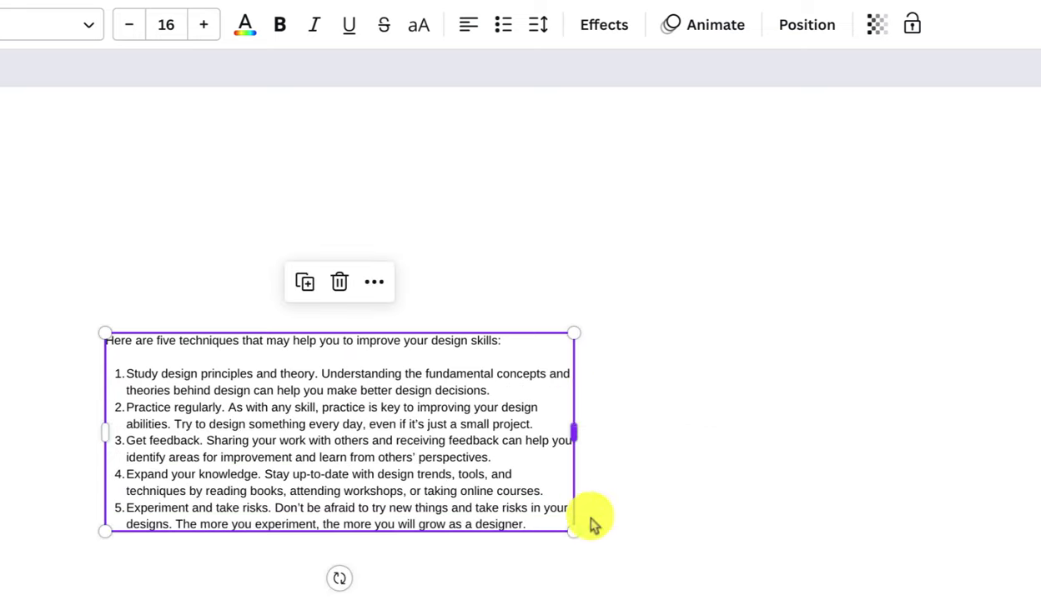
pyautogui.moveTo(574, 529); pyautogui.dragTo(799, 597)
pyautogui.moveTo(618, 523); pyautogui.dragTo(693, 388)
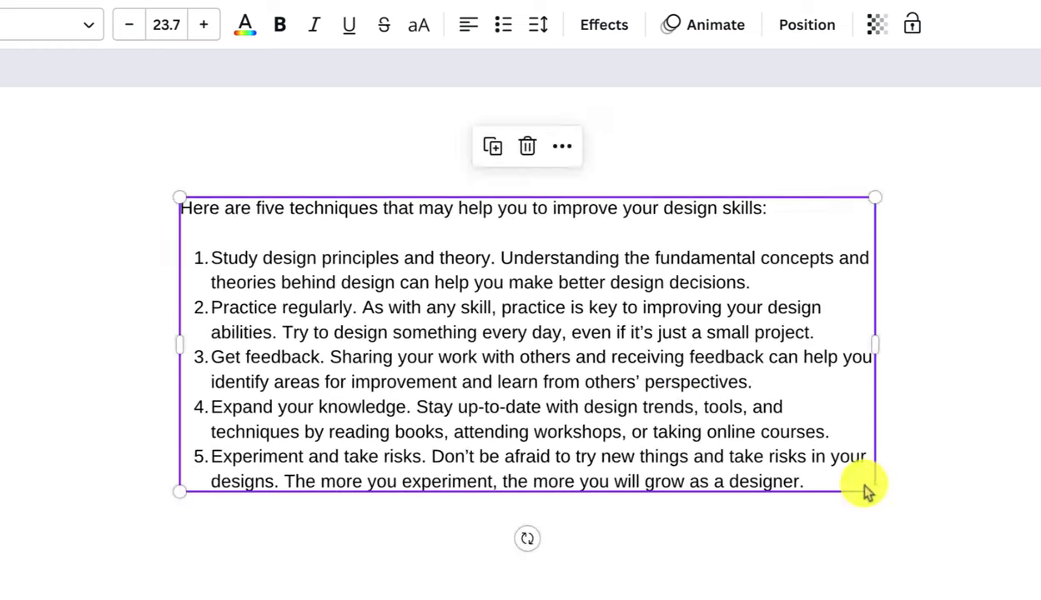
pyautogui.moveTo(878, 493); pyautogui.dragTo(975, 536)
pyautogui.moveTo(738, 468); pyautogui.dragTo(690, 491)
# Delete the explanations after "Study design principles and theory.", "Practice regularly." and "Get feedback." in the numbered list
pyautogui.doubleClick(696, 490)
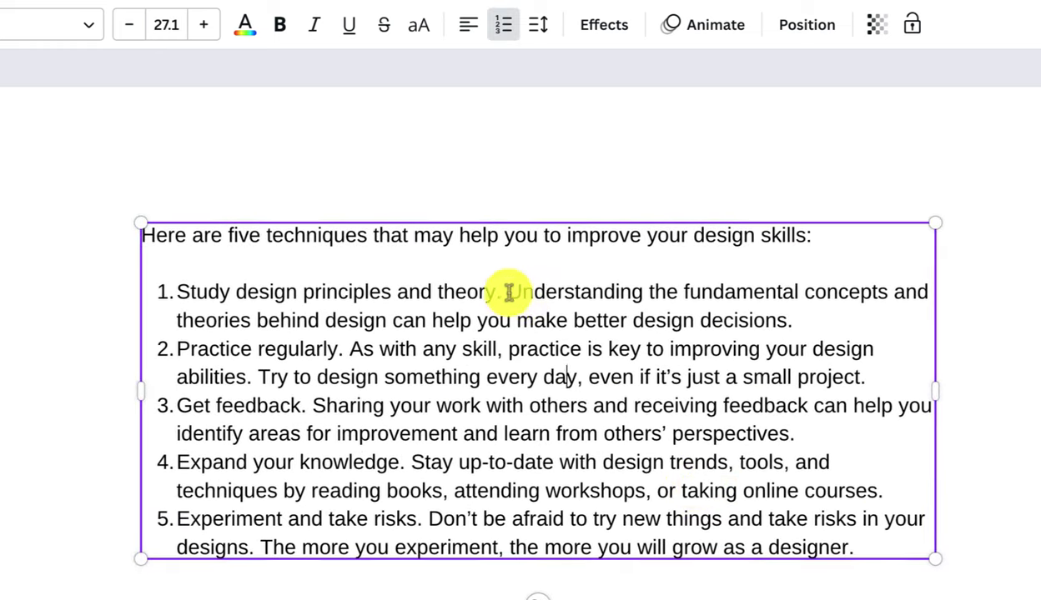
pyautogui.moveTo(506, 292); pyautogui.dragTo(825, 329)
pyautogui.press('BackSpace')
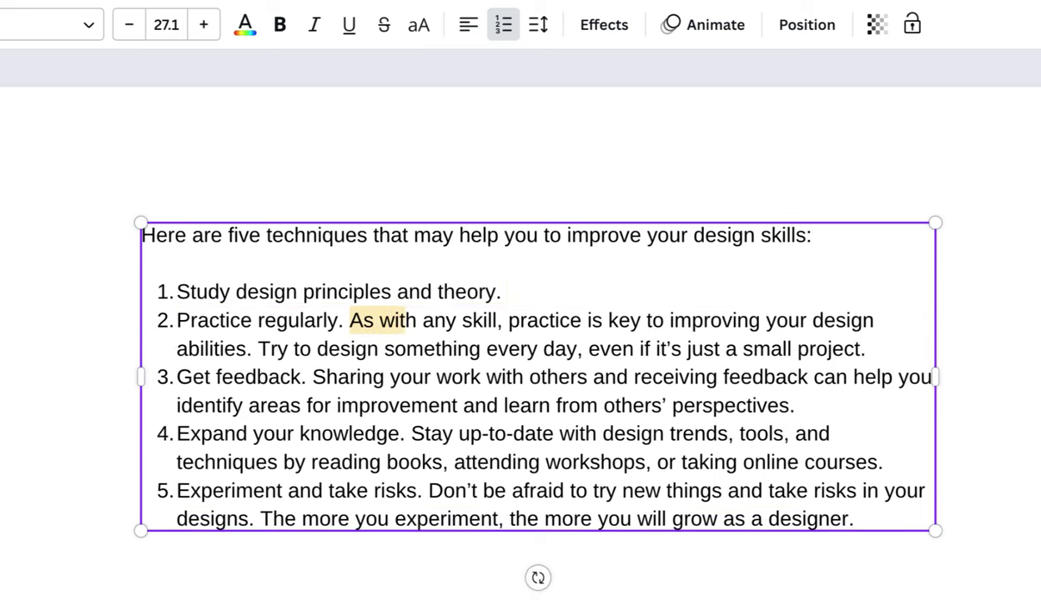
pyautogui.moveTo(406, 320); pyautogui.dragTo(864, 348)
pyautogui.press('BackSpace')
pyautogui.moveTo(313, 348); pyautogui.dragTo(795, 375)
pyautogui.press('BackSpace')
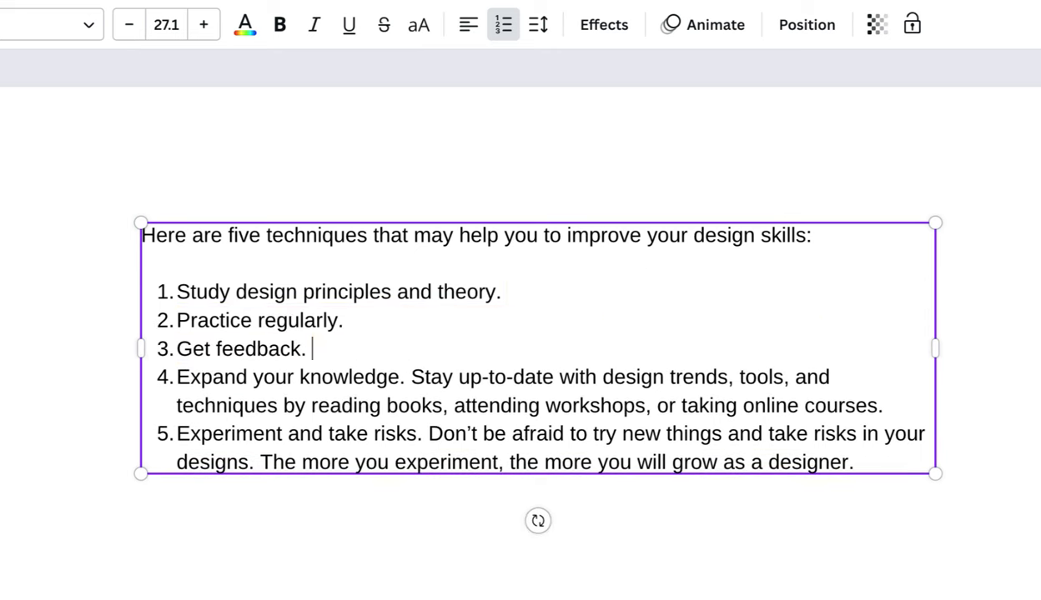
# Delete the explanations after "Expand your knowledge." and "Experiment and take risks." in the numbered list
pyautogui.moveTo(422, 377); pyautogui.dragTo(884, 406)
pyautogui.press('BackSpace')
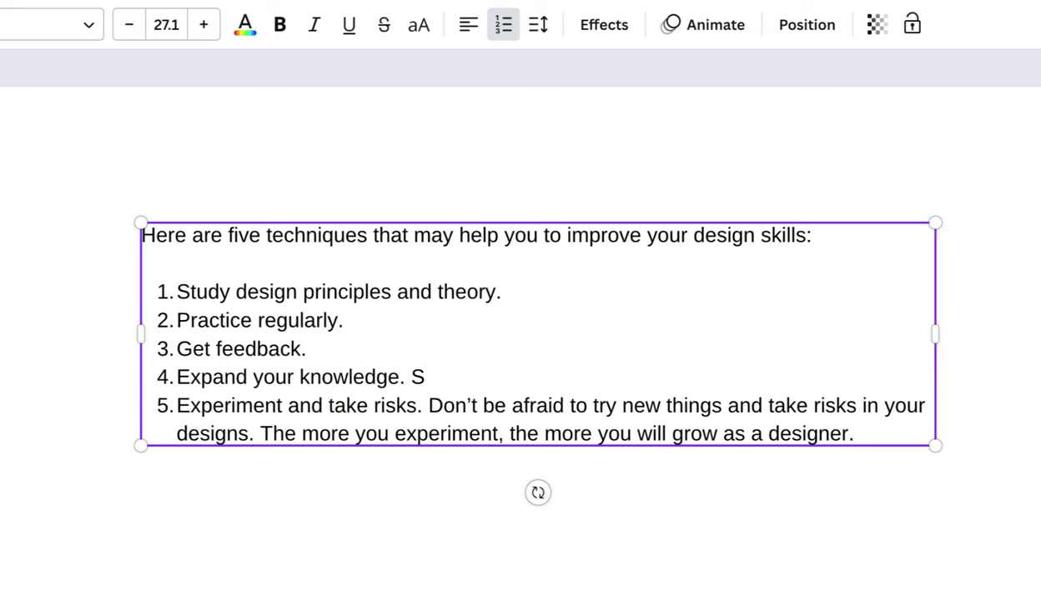
pyautogui.moveTo(429, 405); pyautogui.dragTo(855, 434)
pyautogui.press('BackSpace')
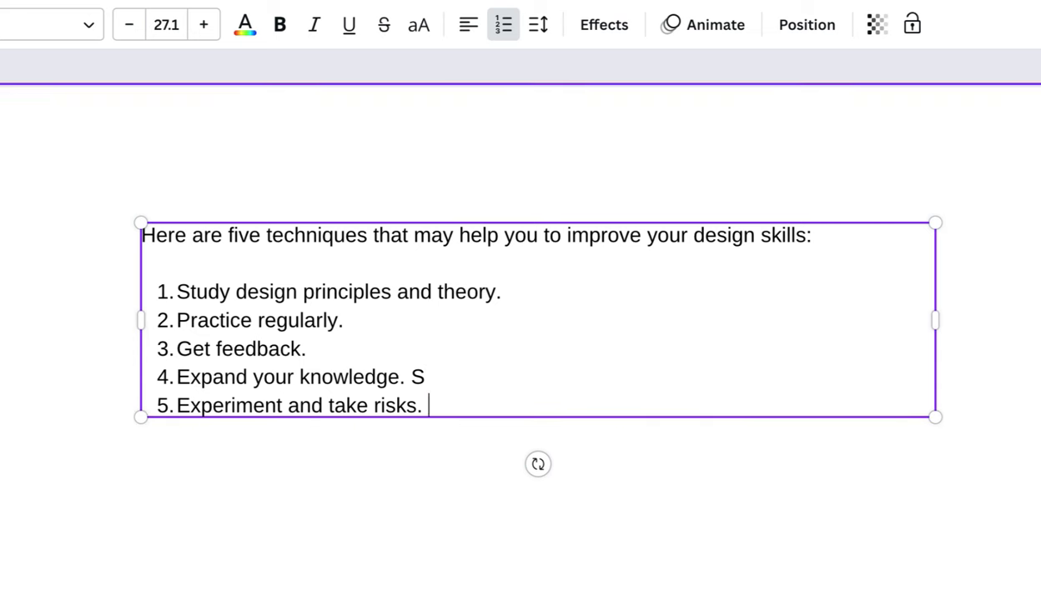
pyautogui.click(426, 377)
pyautogui.press('BackSpace')
pyautogui.press('Escape')
# Copy all the shortened text on the page and replace the avatar's default speech script with it
pyautogui.tripleClick(299, 405)
pyautogui.hotkey('ctrl', 'a')
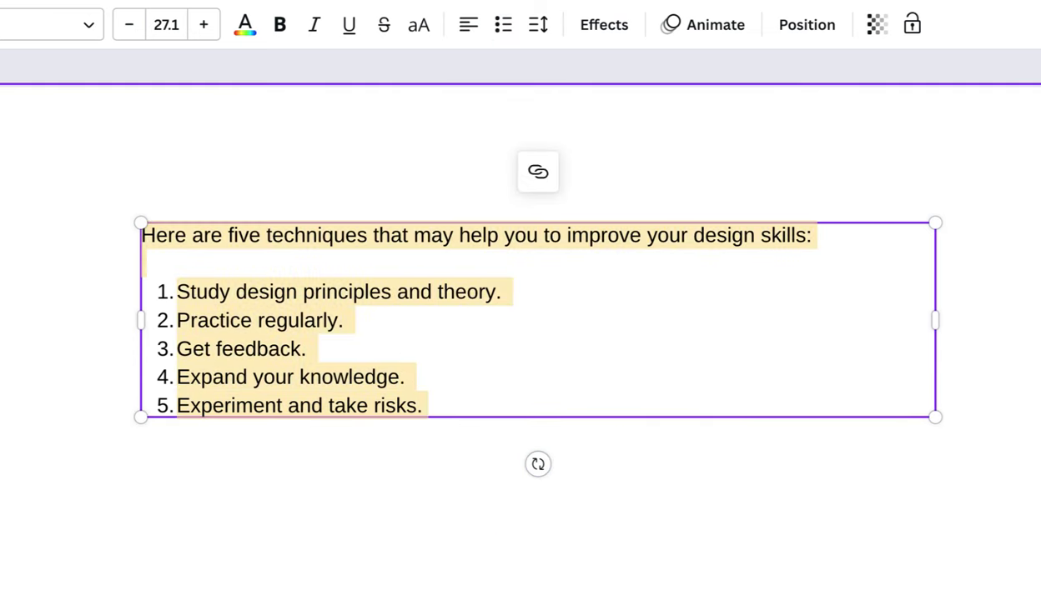
pyautogui.press('Escape')
pyautogui.press('Escape')
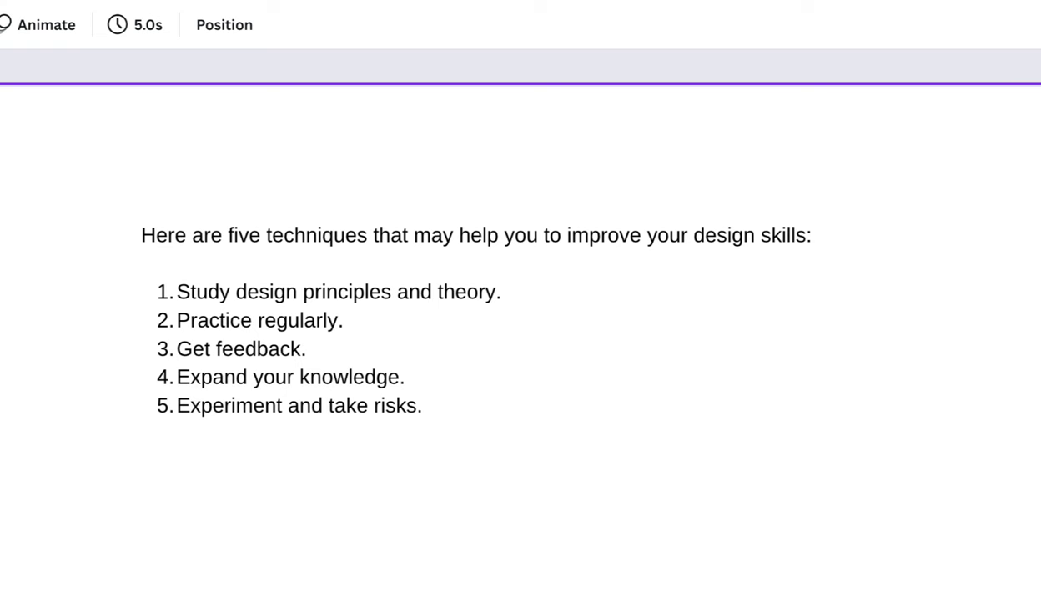
pyautogui.hotkey('ctrl', 'a')
pyautogui.hotkey('ctrl', 'c')
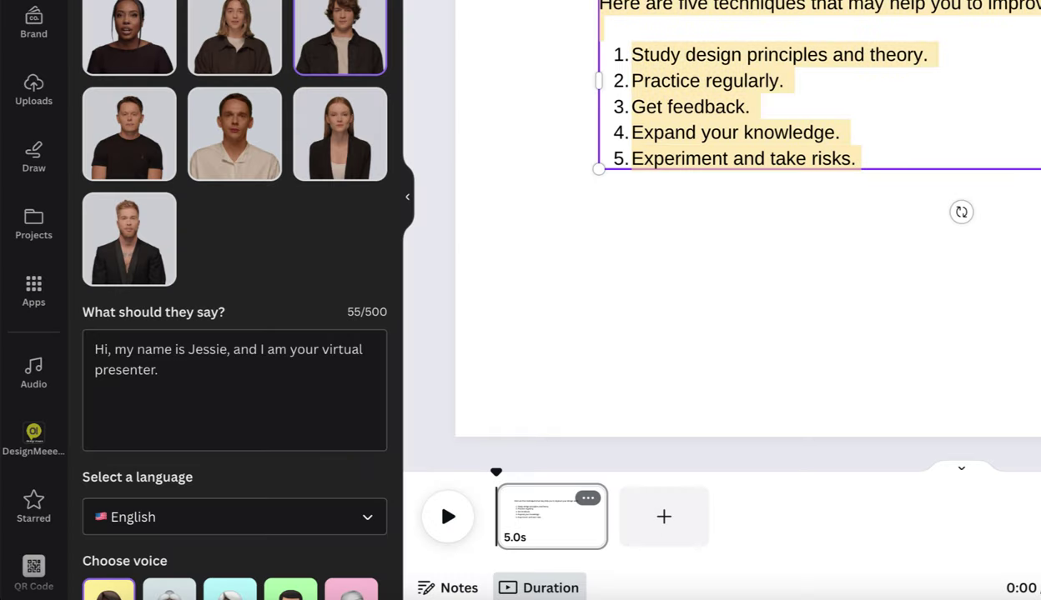
pyautogui.press('Escape')
pyautogui.press('Escape')
pyautogui.hotkey('ctrl', 'a')
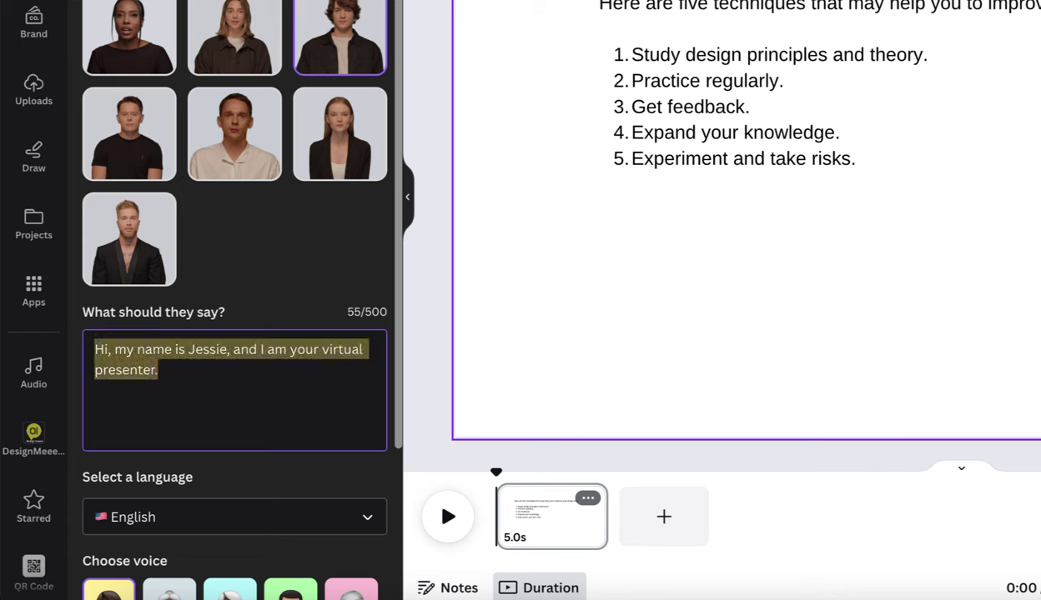
pyautogui.hotkey('ctrl', 'v')
# Number the five technique lines in the avatar's script from "1." to "5."
pyautogui.scroll(2, 234, 390)
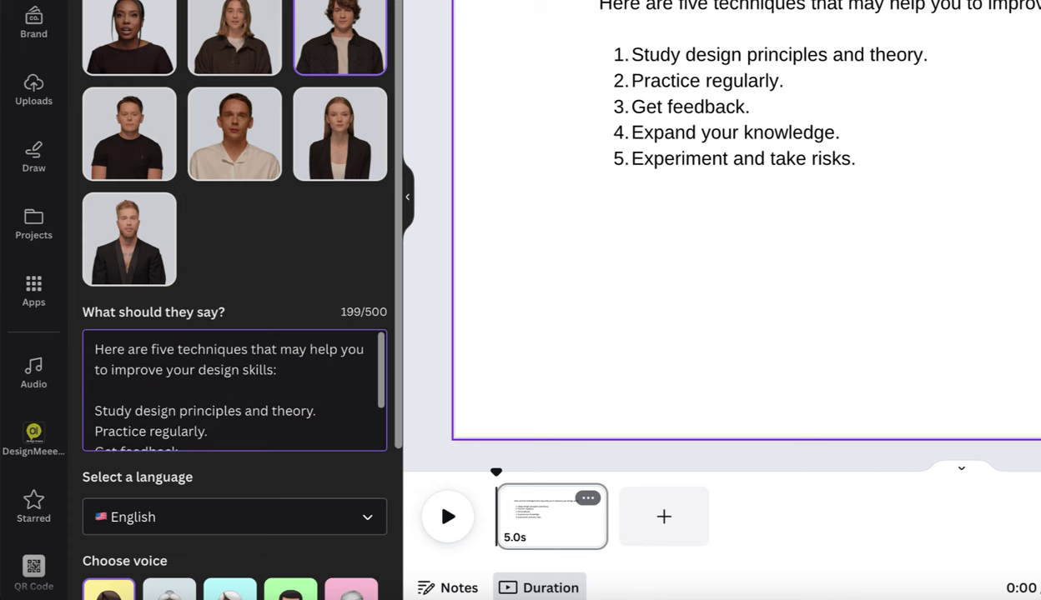
pyautogui.scroll(-2, 234, 390)
pyautogui.scroll(2, 233, 390)
pyautogui.scroll(-2, 233, 391)
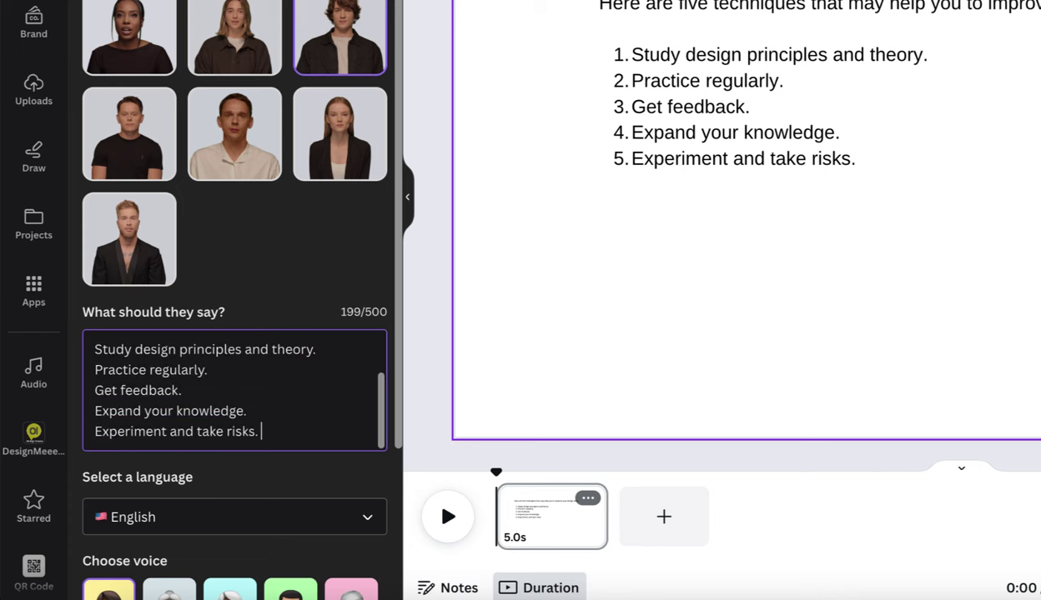
pyautogui.scroll(2, 233, 390)
pyautogui.scroll(1, 233, 390)
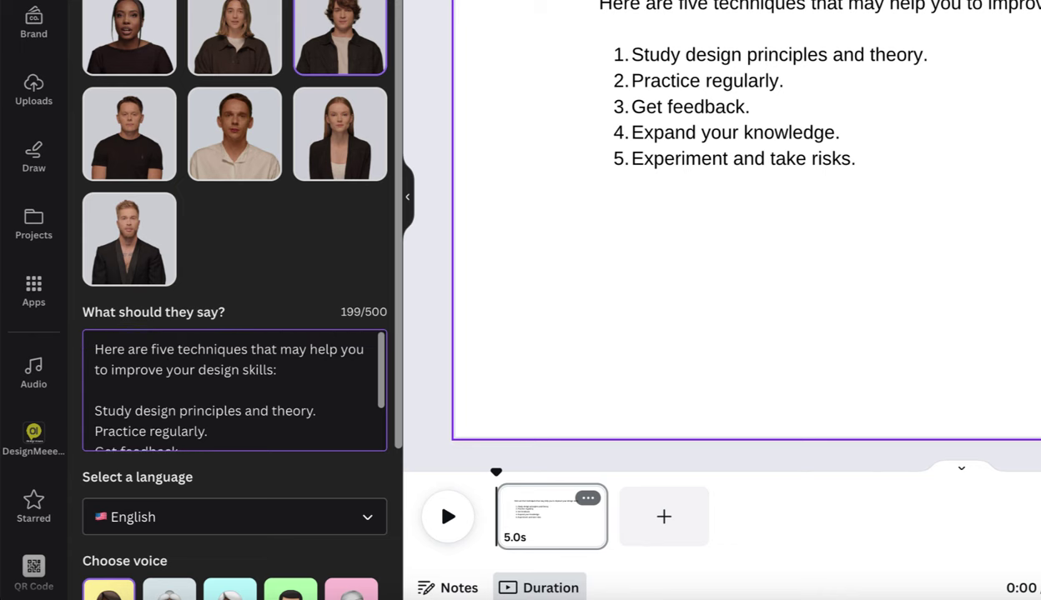
pyautogui.write('1.')
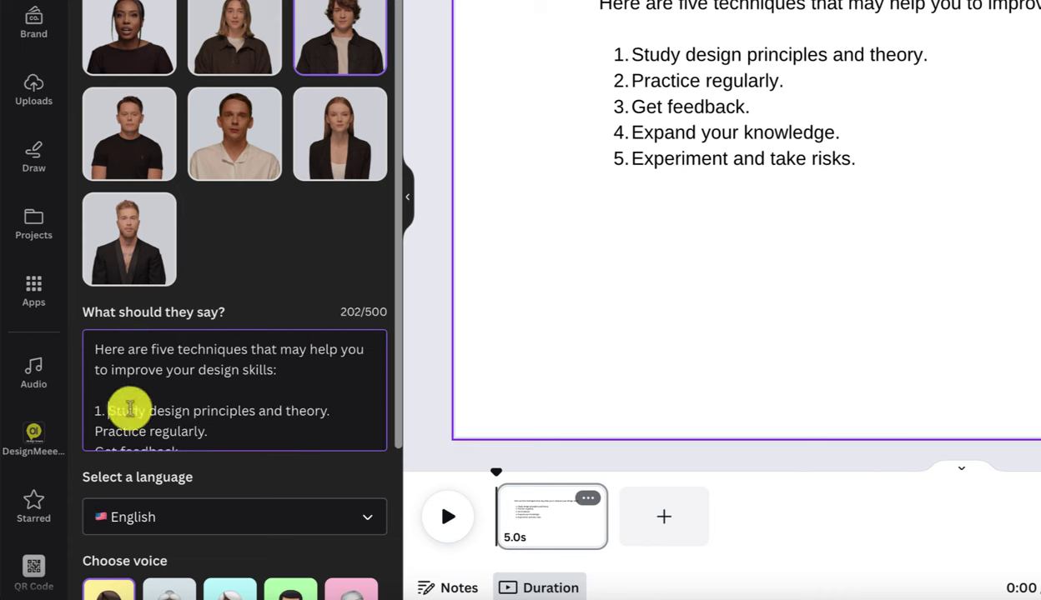
pyautogui.scroll(-2, 117, 407)
pyautogui.click(108, 370)
pyautogui.write('2.')
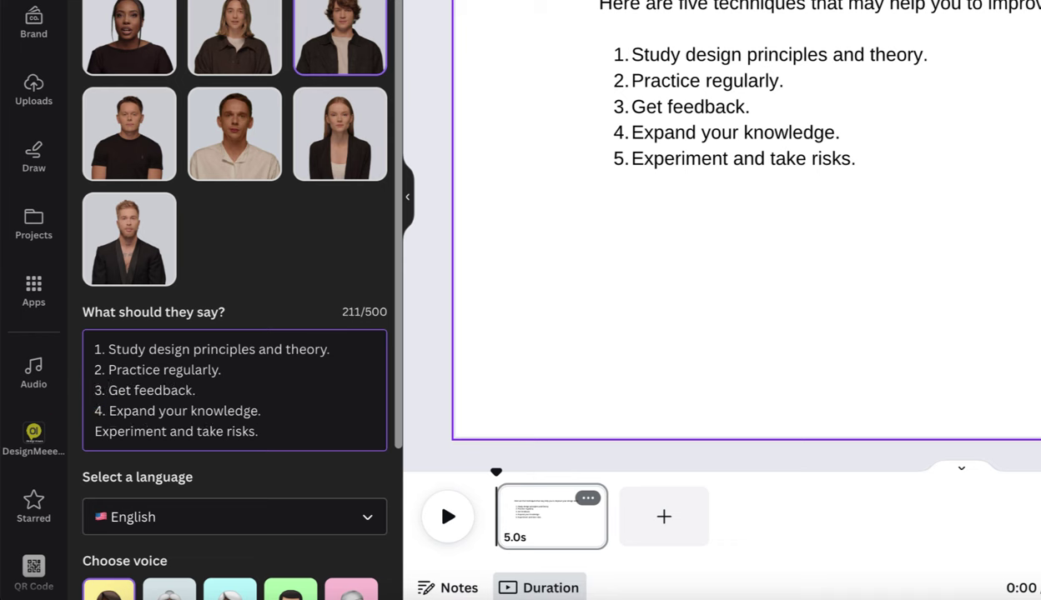
# Choose the bearded man's voice with the green background, preview the speech, and create the avatar video
pyautogui.scroll(-3, 142, 441)
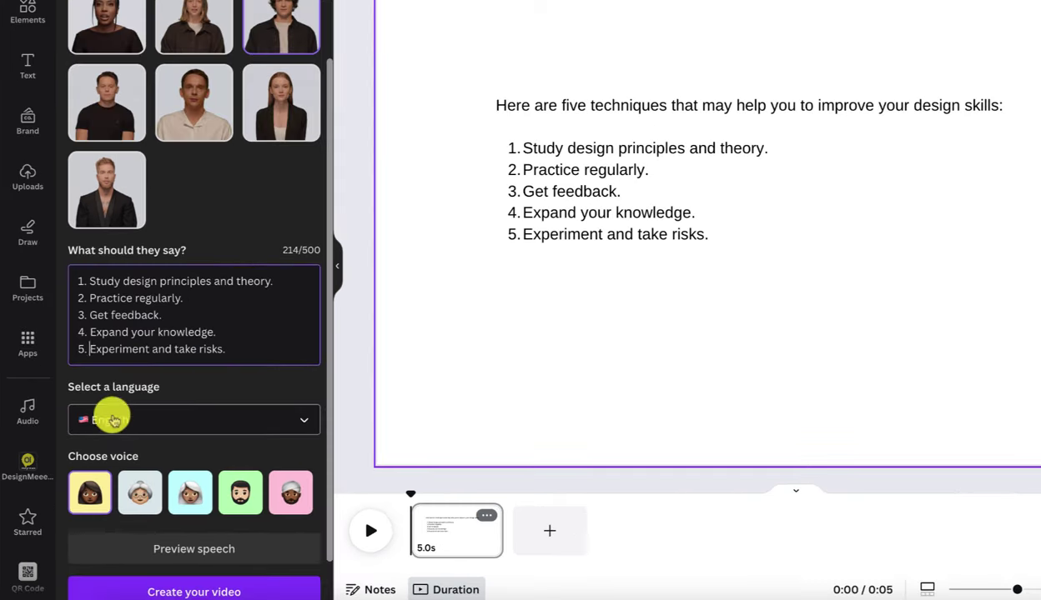
pyautogui.scroll(1, 213, 332)
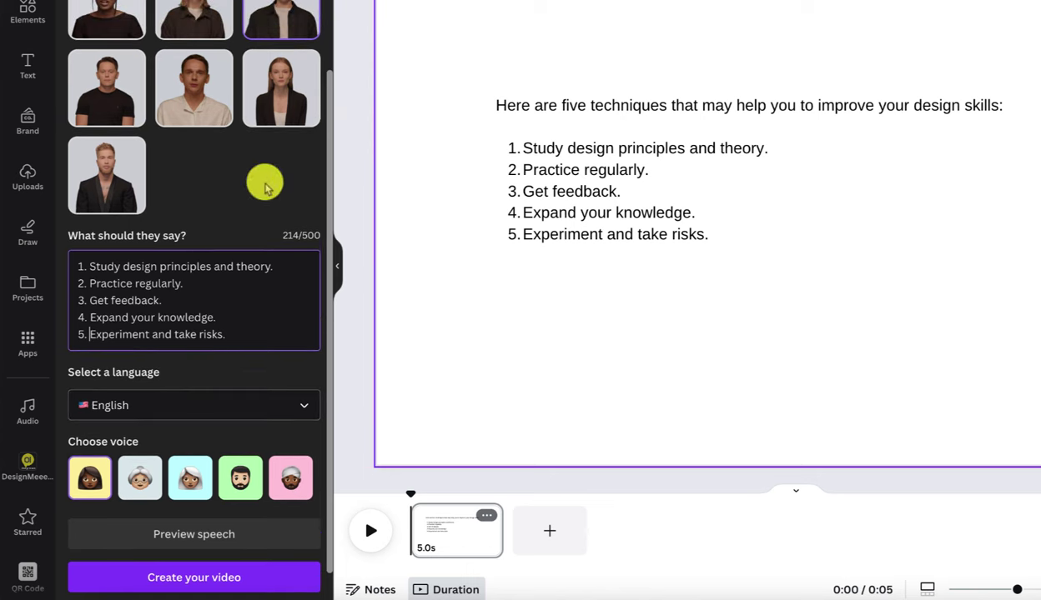
pyautogui.scroll(1, 288, 54)
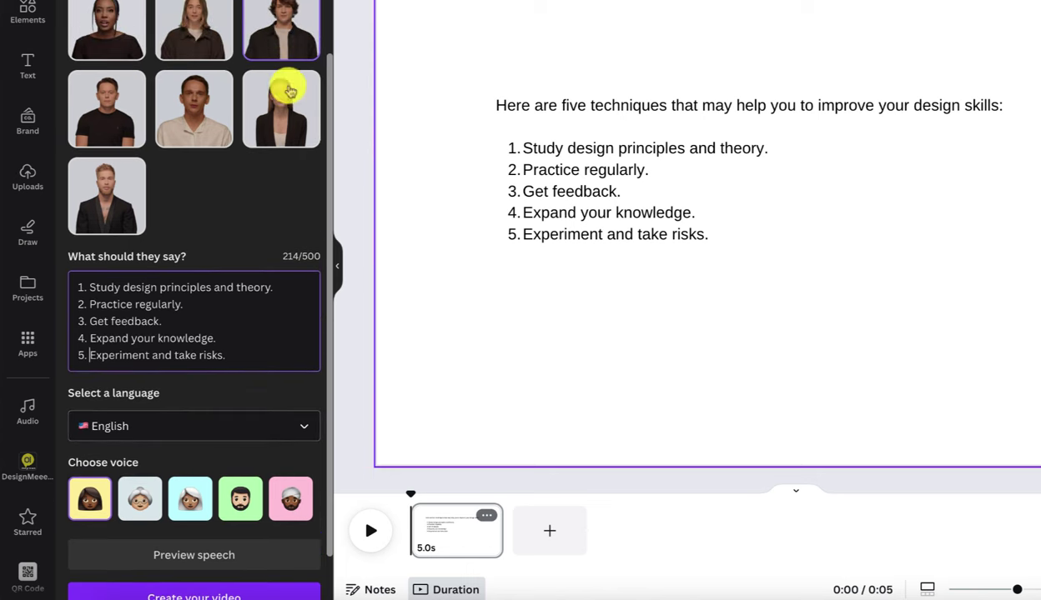
pyautogui.scroll(-2, 297, 275)
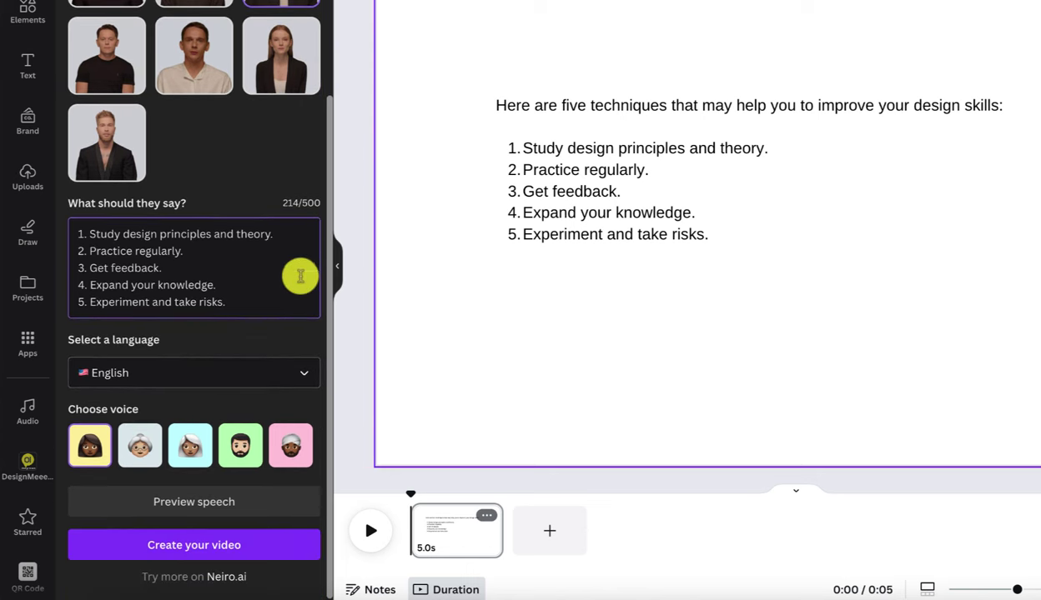
pyautogui.click(240, 450)
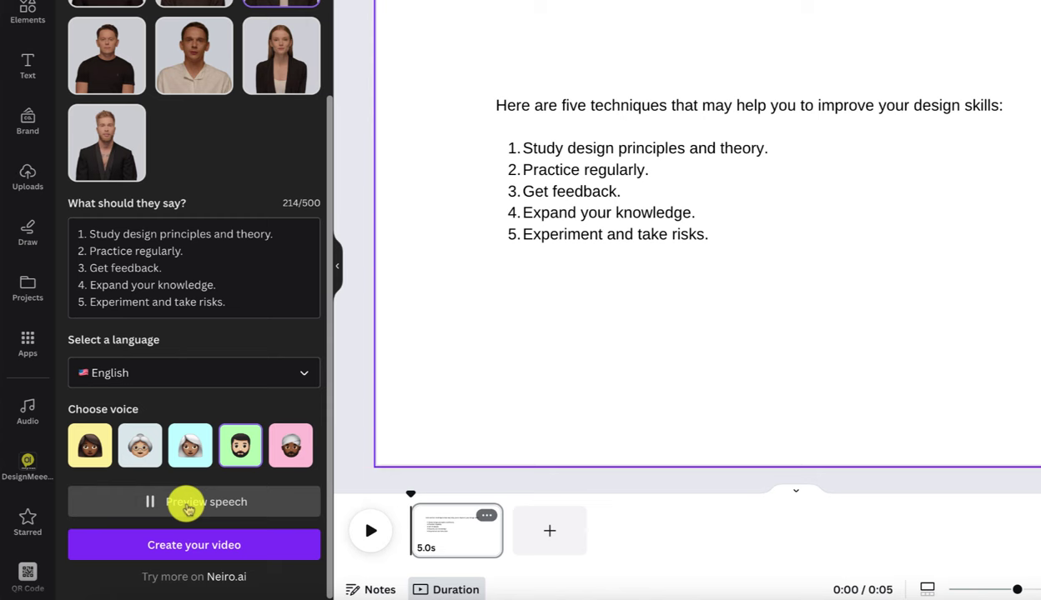
pyautogui.click(184, 547)
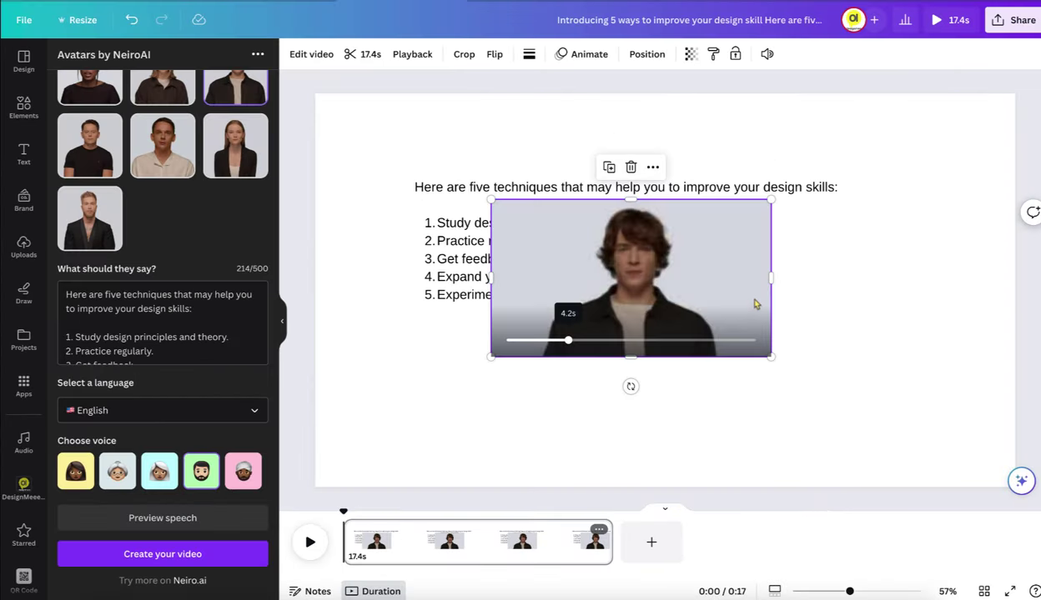
# Delete the text list behind the avatar video and set the video as the page background
pyautogui.moveTo(630, 277); pyautogui.dragTo(415, 175)
pyautogui.click(500, 242)
pyautogui.press('Delete')
pyautogui.rightClick(415, 175)
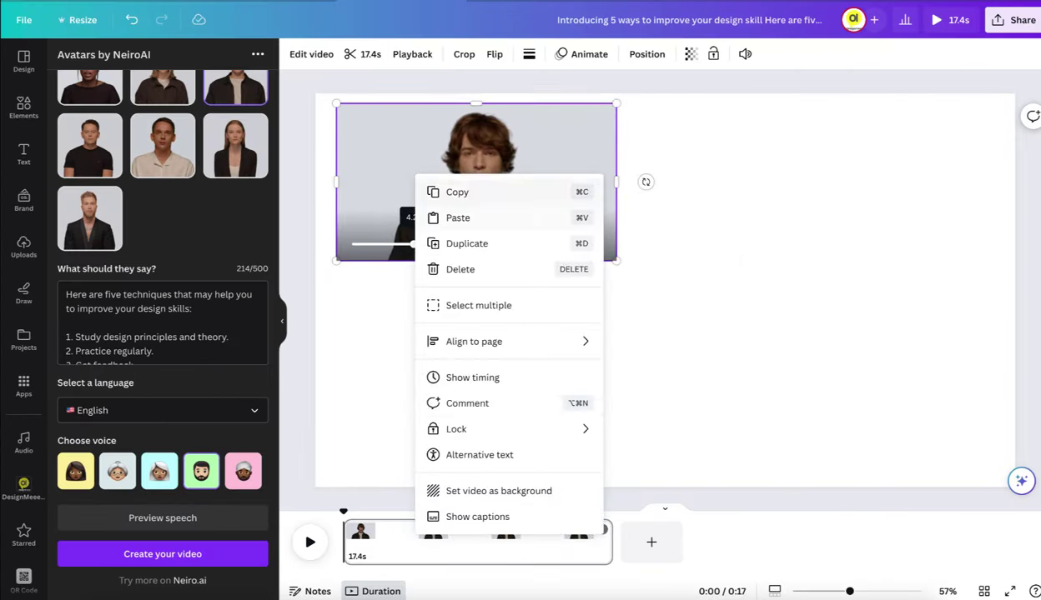
pyautogui.click(499, 490)
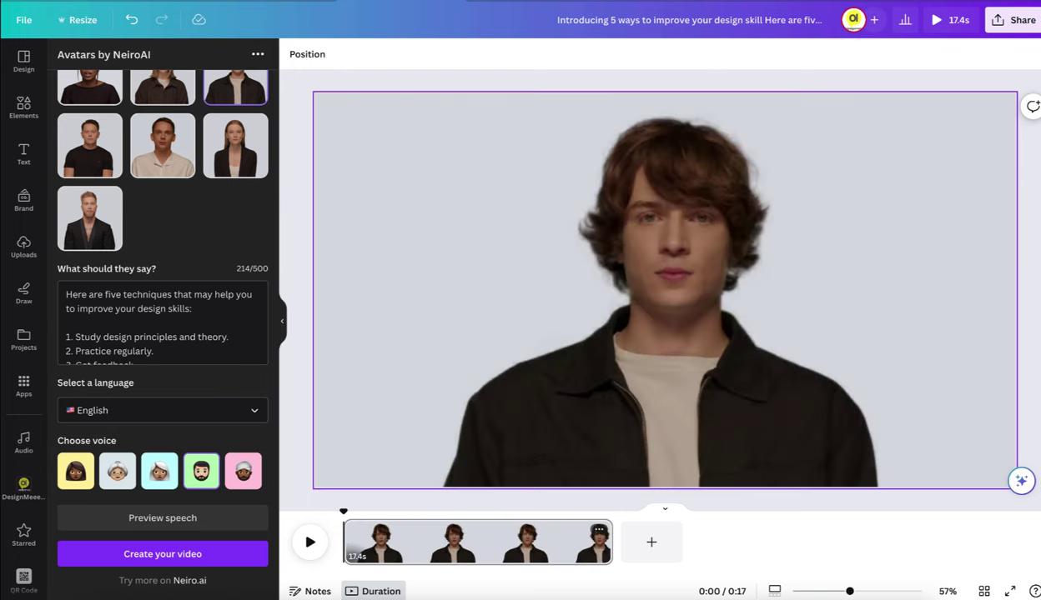
# Play the full-page avatar video to review its speech and review the avatar settings
pyautogui.press('space')
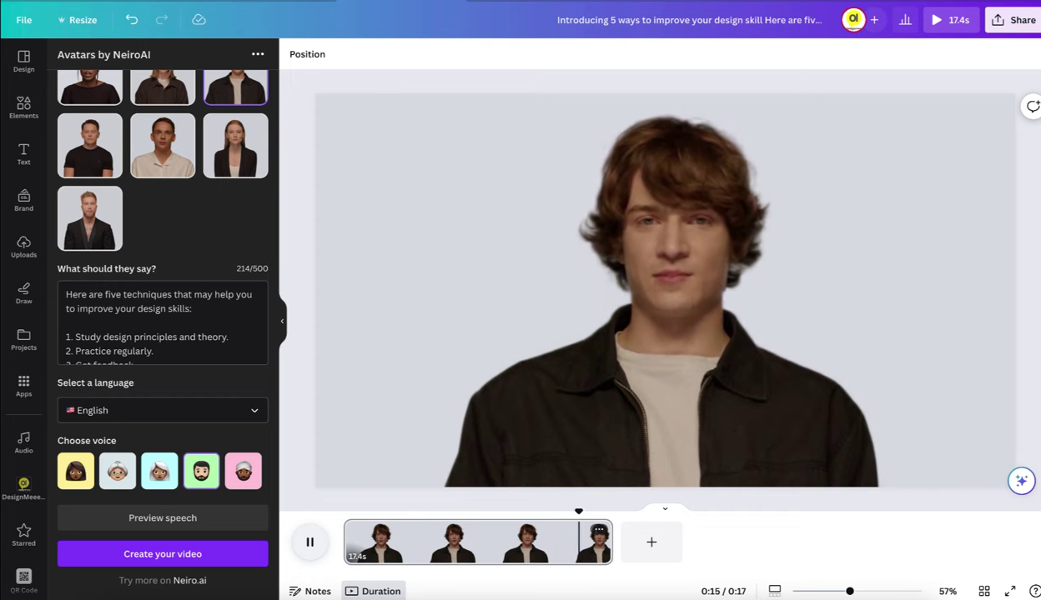
pyautogui.scroll(3, 163, 275)
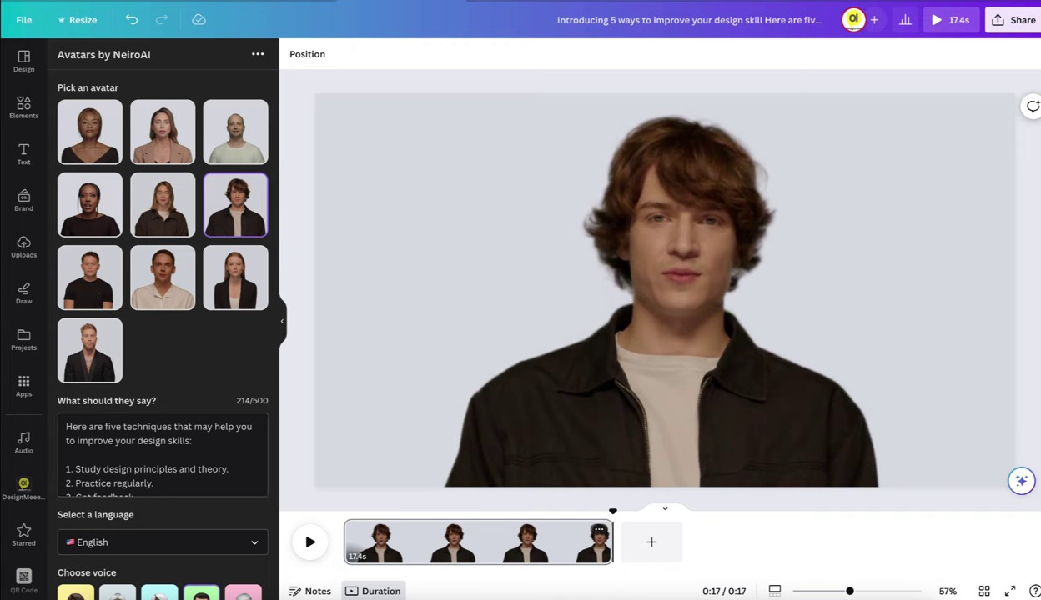
pyautogui.scroll(-3, 162, 334)
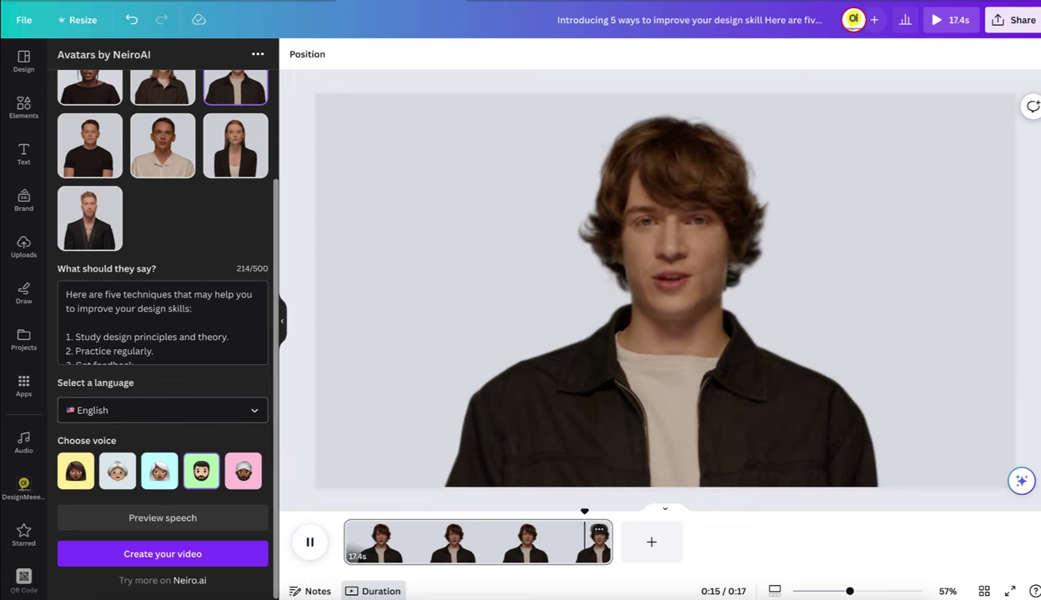
pyautogui.scroll(3, 162, 317)
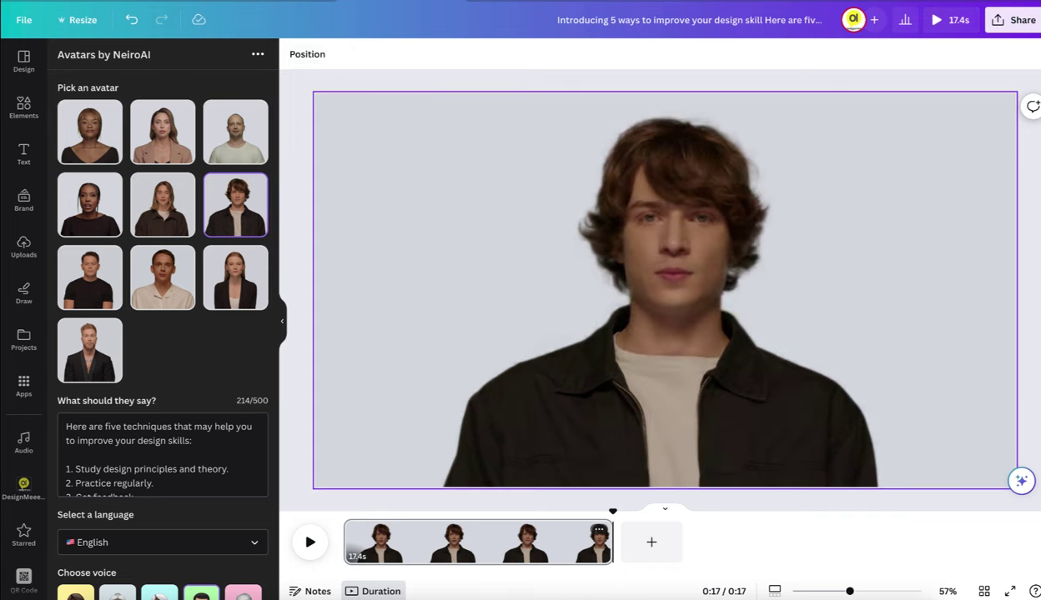
# Remove the grey background from the avatar video with Background Remover
pyautogui.click(665, 289)
pyautogui.click(311, 53)
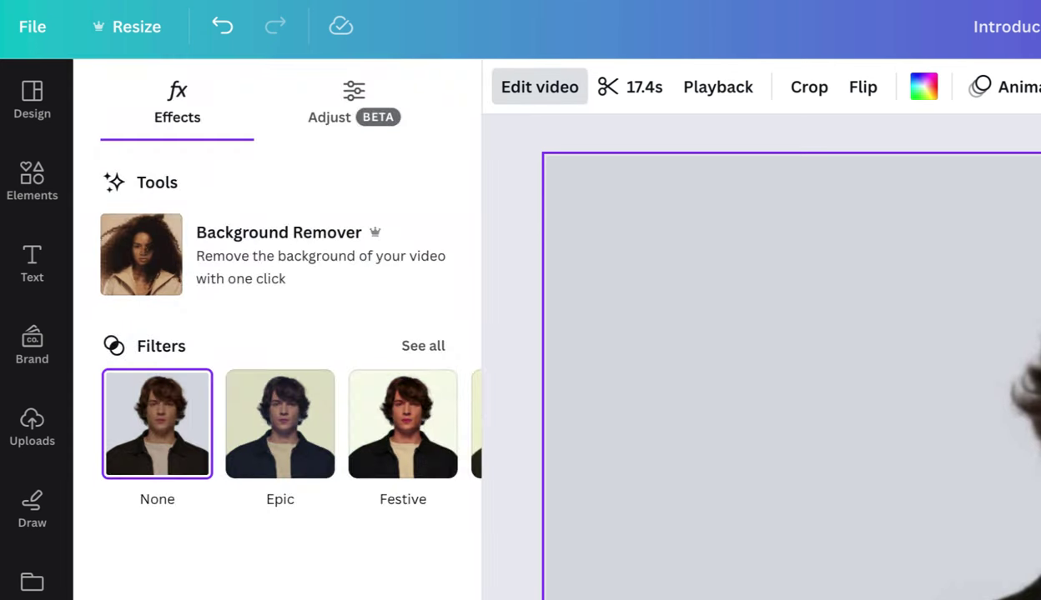
pyautogui.click(141, 242)
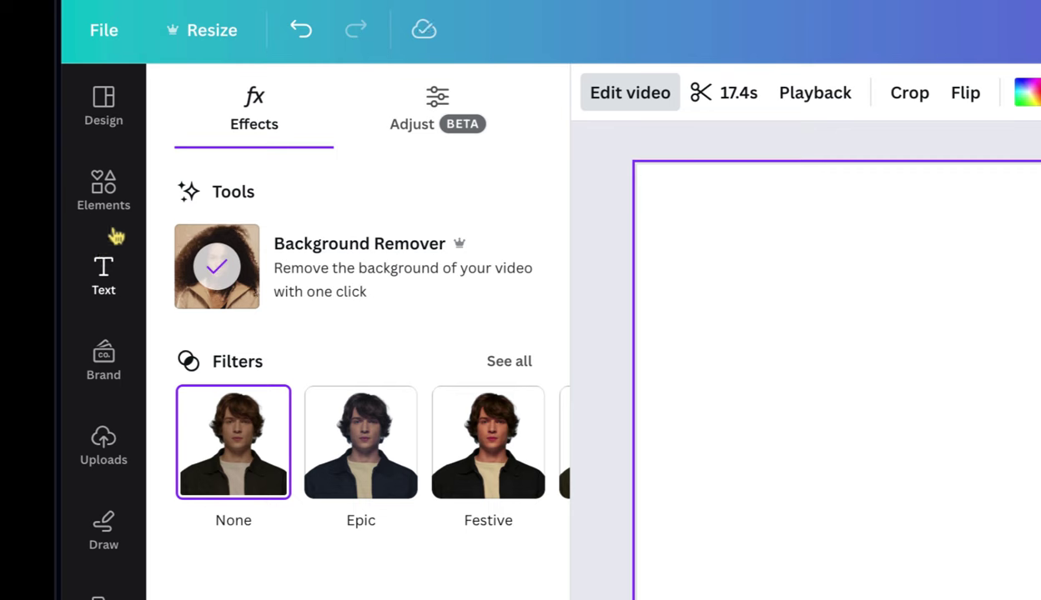
# Search the elements library for "graphic design" and browse the video results
pyautogui.click(28, 100)
pyautogui.click(290, 105)
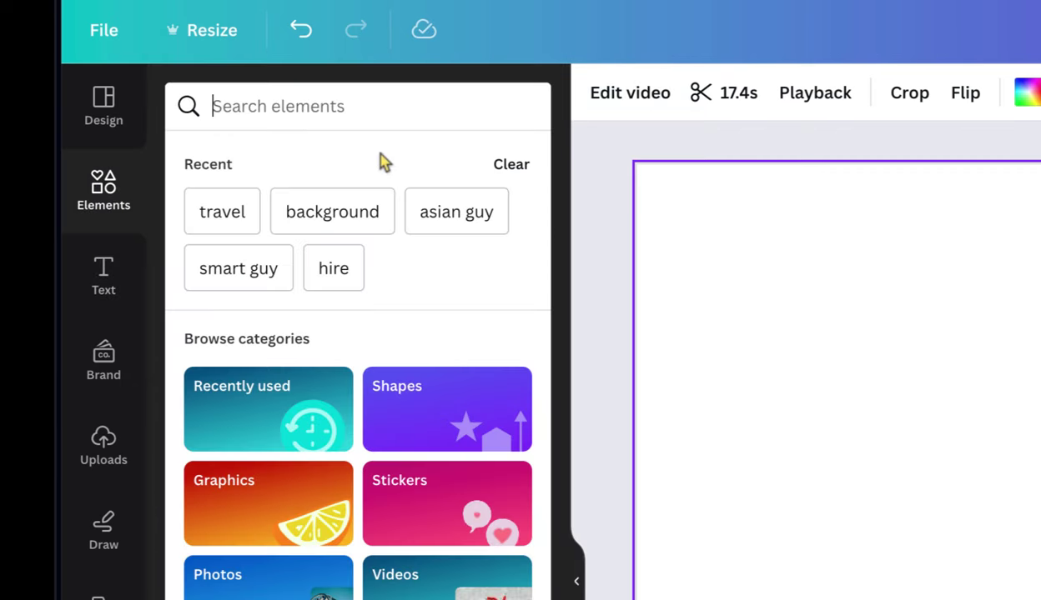
pyautogui.write('graph')
pyautogui.write('ic de')
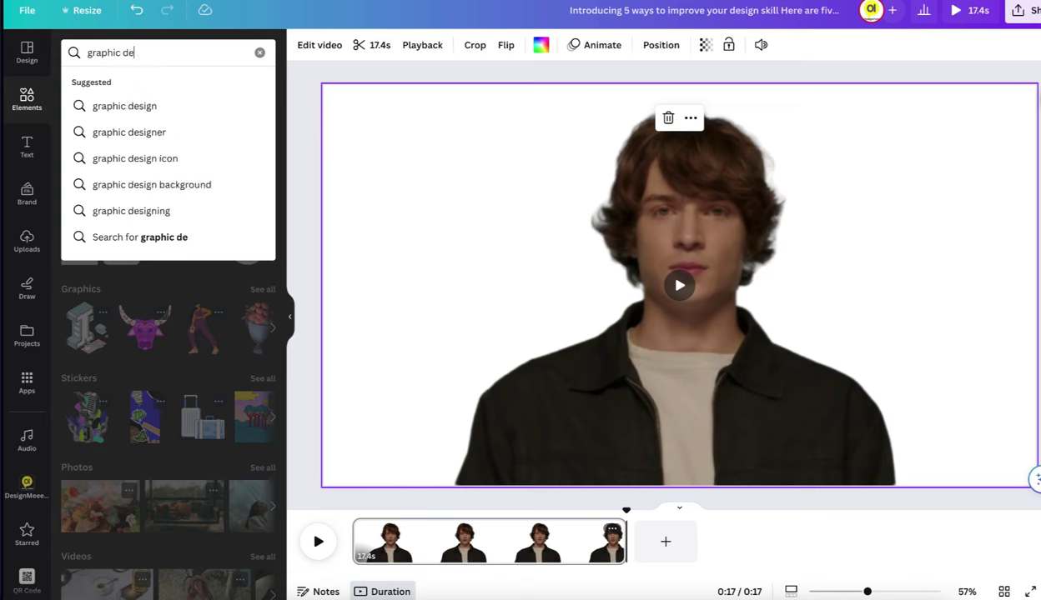
pyautogui.write('sign')
pyautogui.press('Return')
pyautogui.click(168, 83)
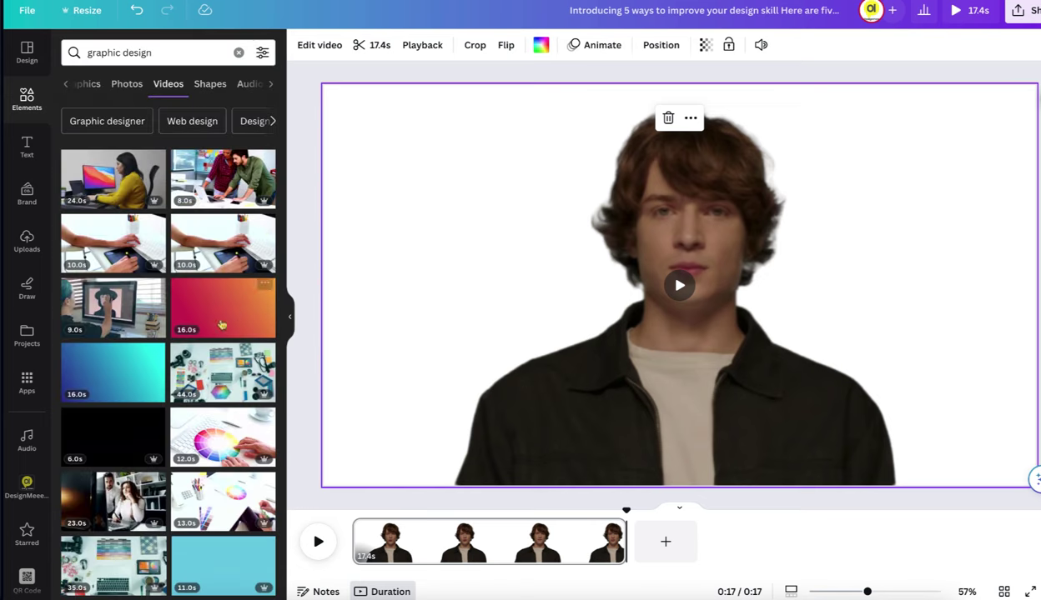
pyautogui.scroll(-2, 208, 352)
pyautogui.scroll(-3, 210, 352)
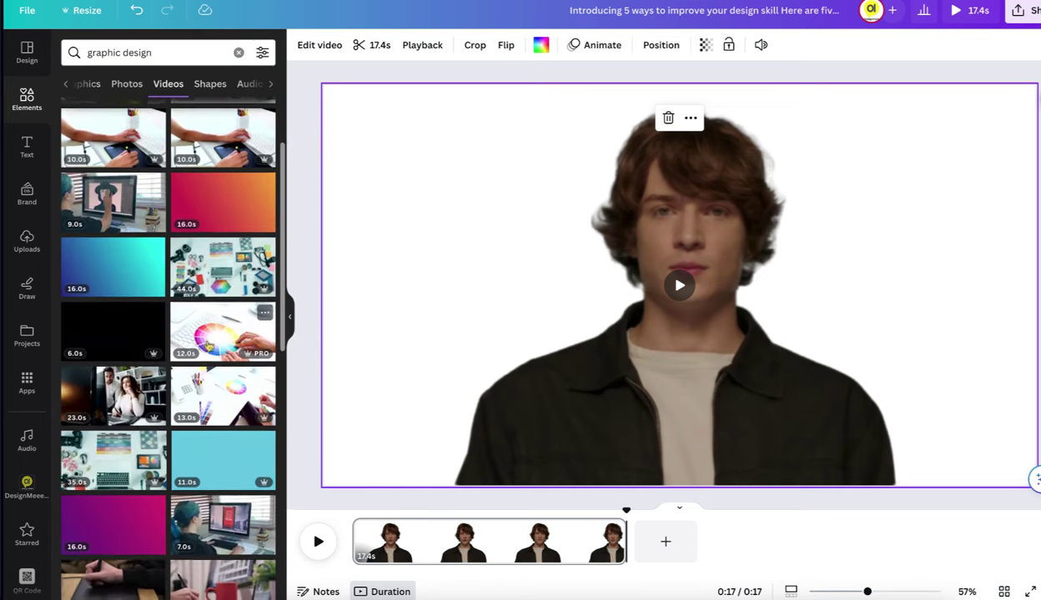
pyautogui.scroll(-3, 191, 325)
pyautogui.scroll(3, 150, 300)
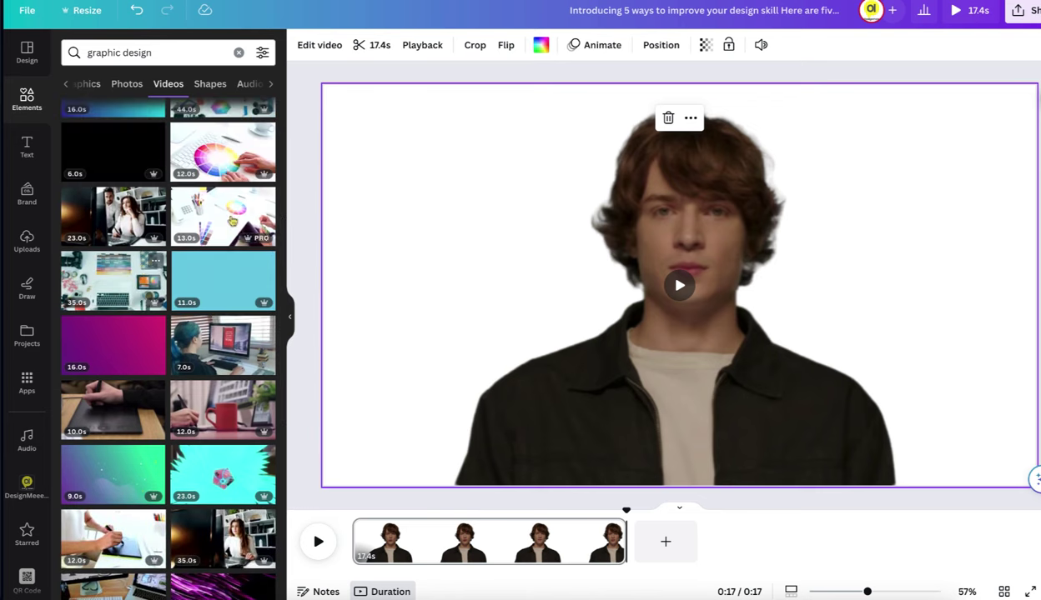
pyautogui.click(121, 284)
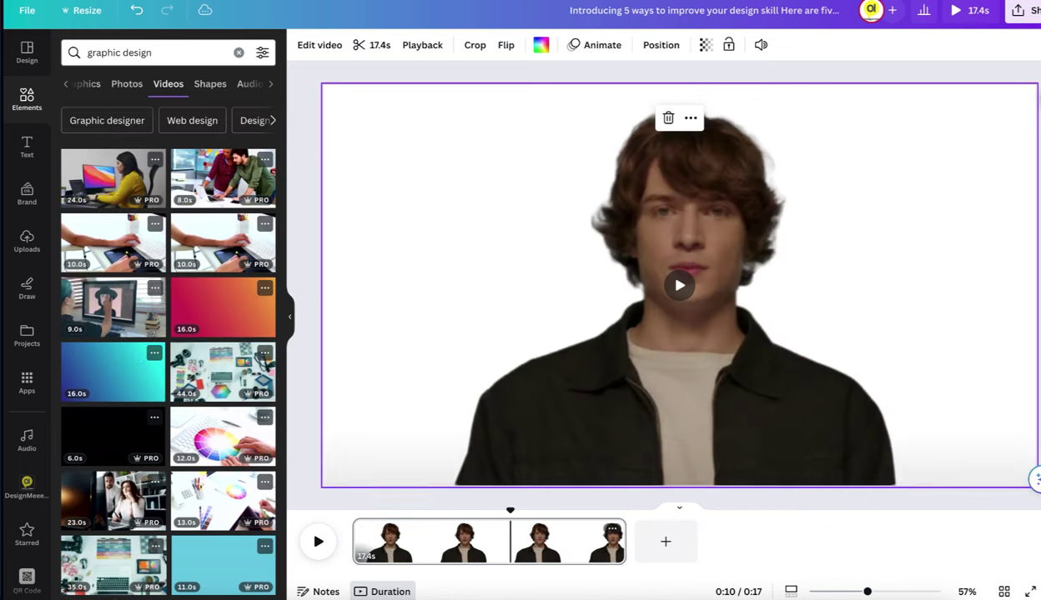
# Detach the avatar video from the page background so it becomes a movable element
pyautogui.rightClick(626, 271)
pyautogui.click(722, 438)
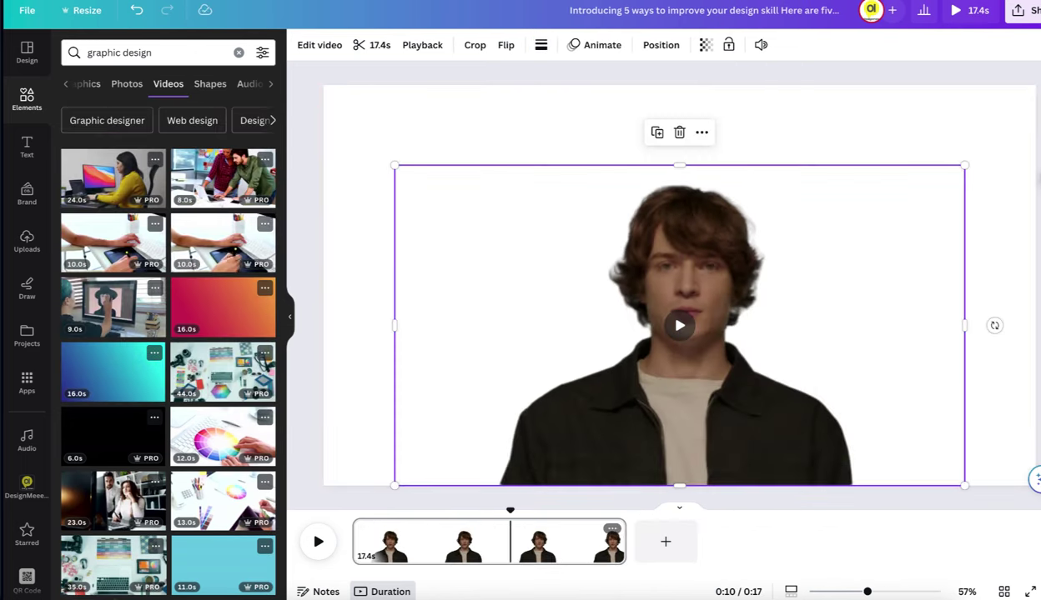
# Add the 10-second drawing-tablet video behind the avatar and set it as the page background
pyautogui.click(221, 242)
pyautogui.rightClick(486, 184)
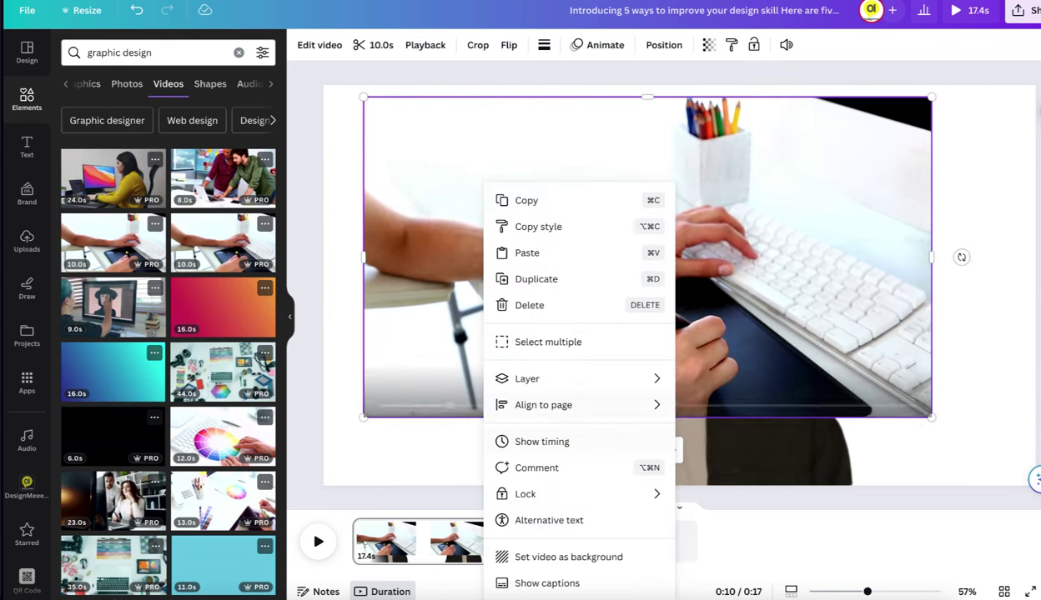
pyautogui.moveTo(542, 379)
pyautogui.click(741, 462)
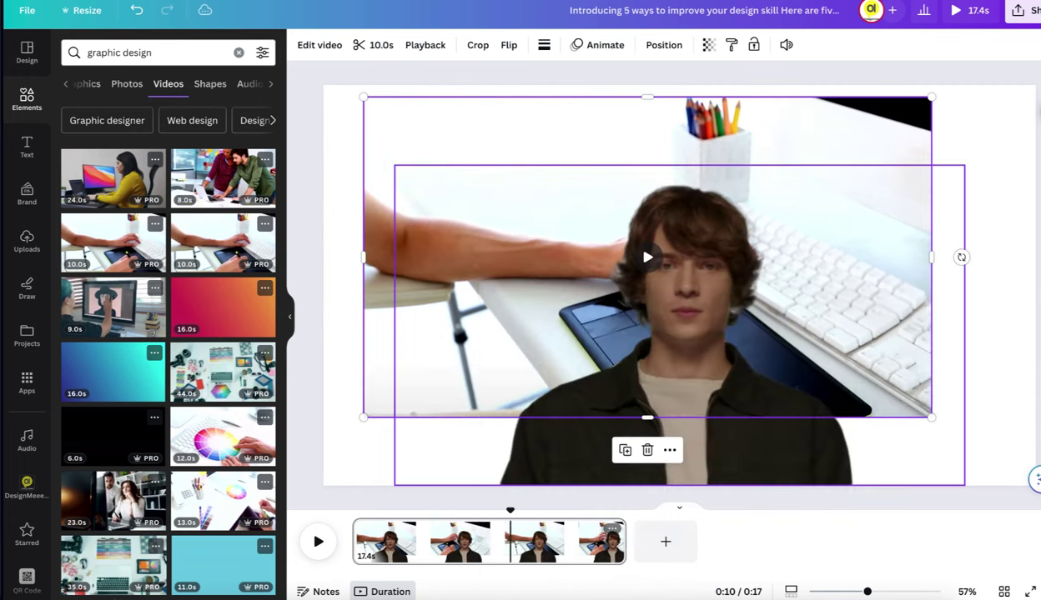
pyautogui.moveTo(626, 239); pyautogui.dragTo(575, 225)
pyautogui.rightClick(373, 144)
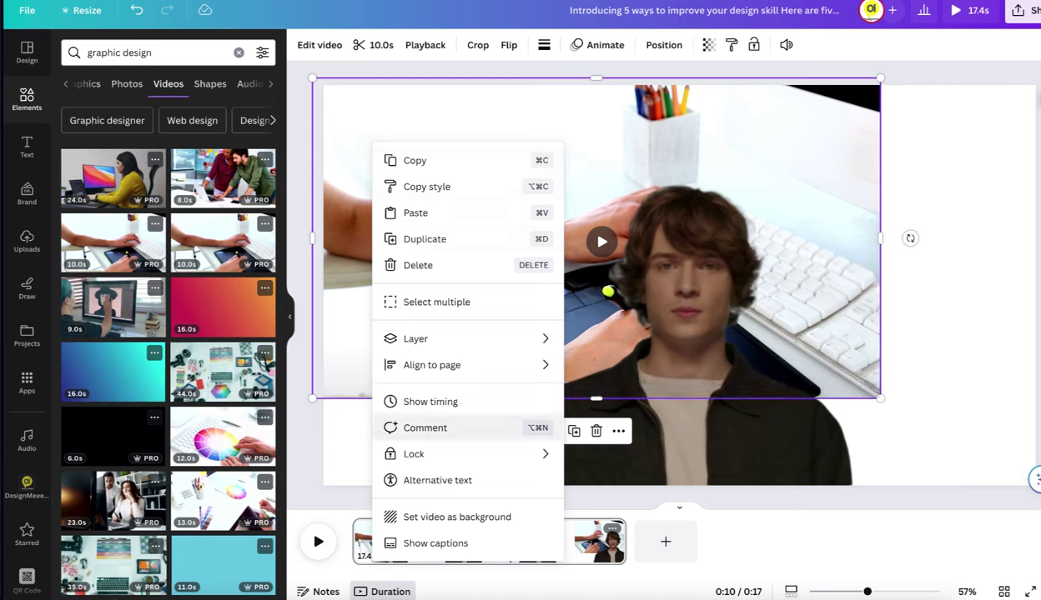
pyautogui.click(457, 517)
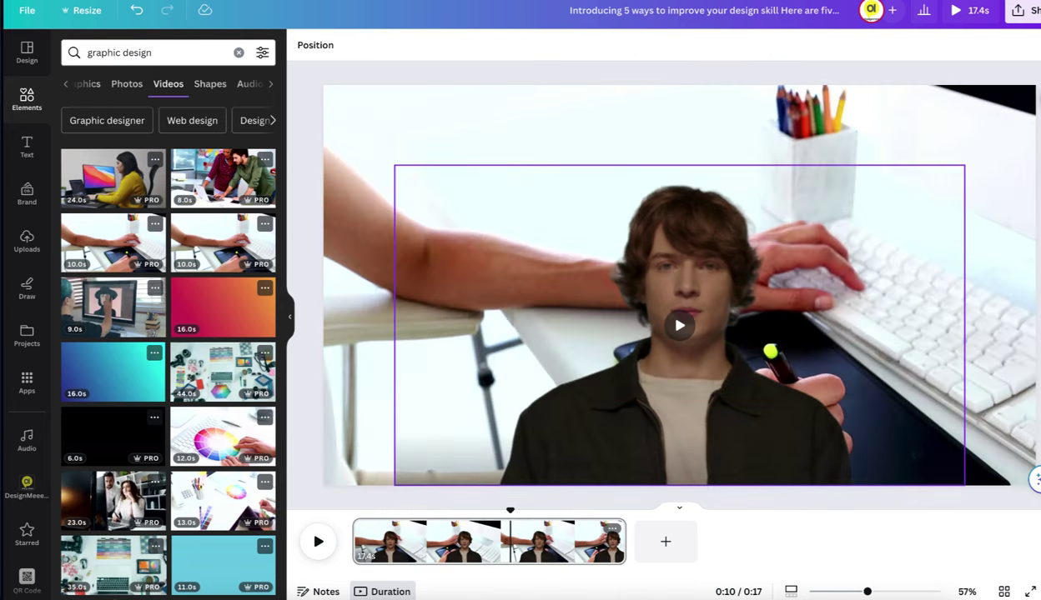
# Move the avatar to the lower left part of the page and resize it against the bottom edge
pyautogui.moveTo(680, 250); pyautogui.dragTo(624, 250)
pyautogui.moveTo(565, 306); pyautogui.dragTo(471, 306)
pyautogui.moveTo(547, 277); pyautogui.dragTo(517, 333)
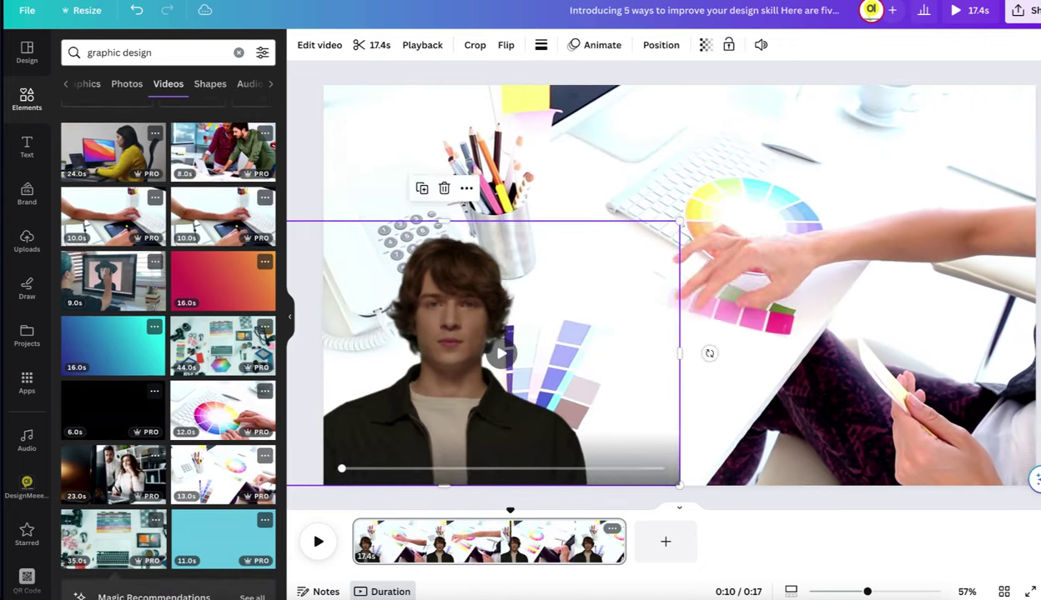
pyautogui.moveTo(749, 221); pyautogui.dragTo(786, 200)
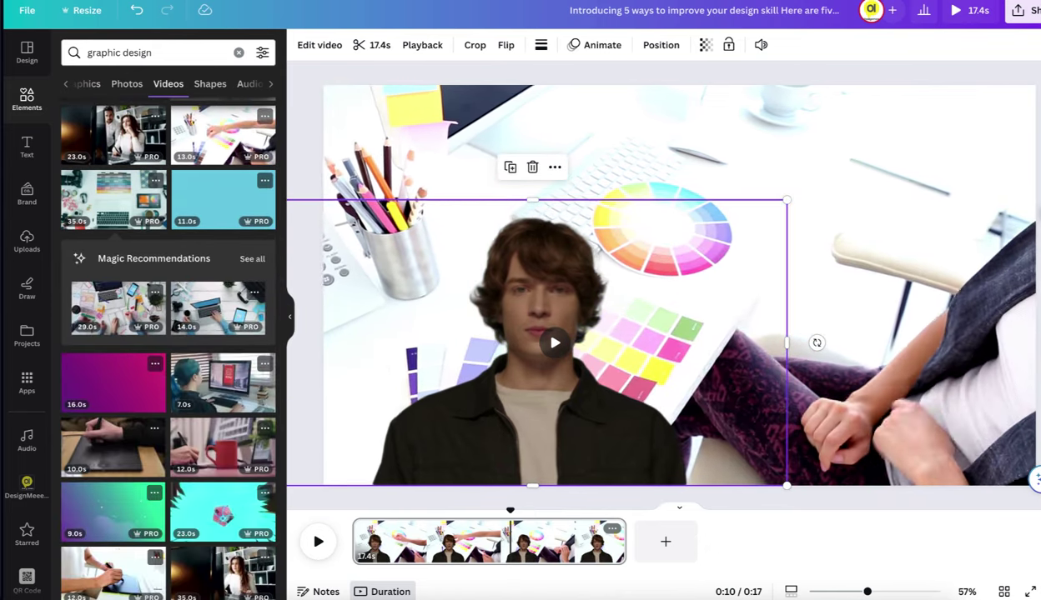
# Add the purple "LEARN GRAPHIC DESIGN" video to the page and replace the background with it
pyautogui.scroll(-3, 168, 341)
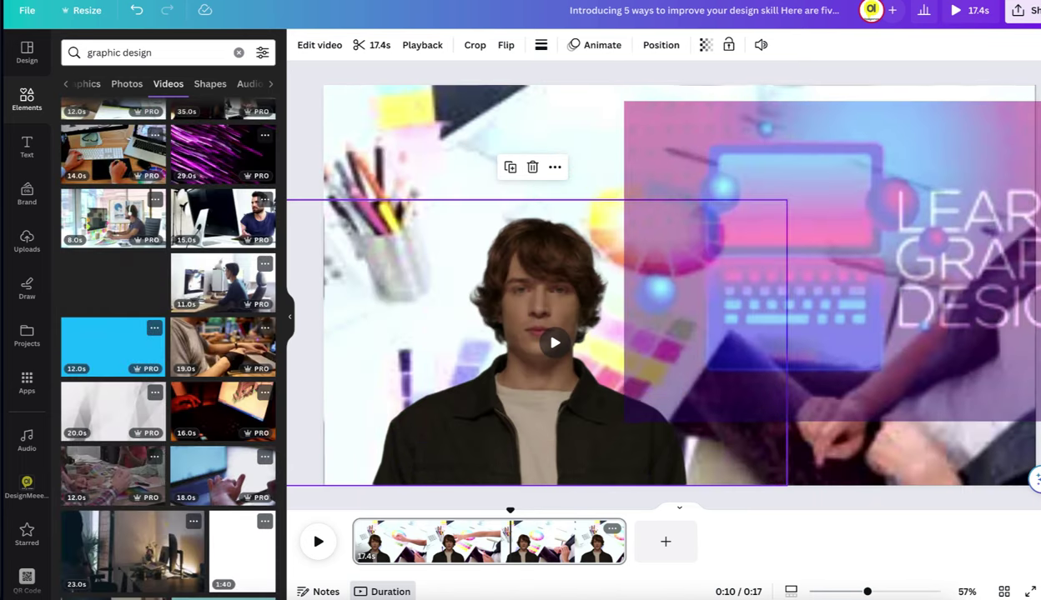
pyautogui.moveTo(830, 261); pyautogui.dragTo(830, 261)
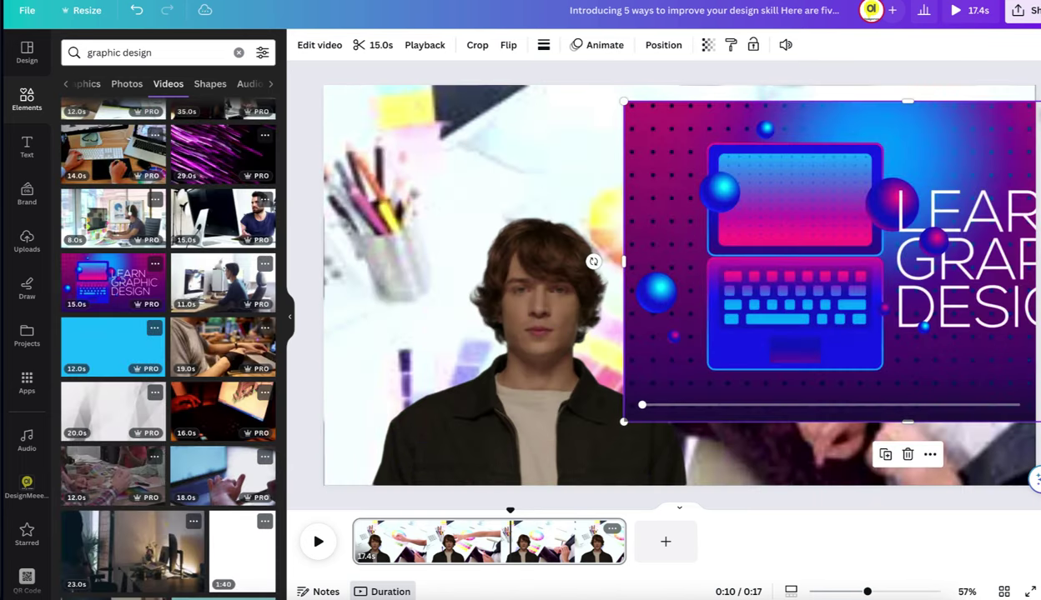
pyautogui.rightClick(747, 180)
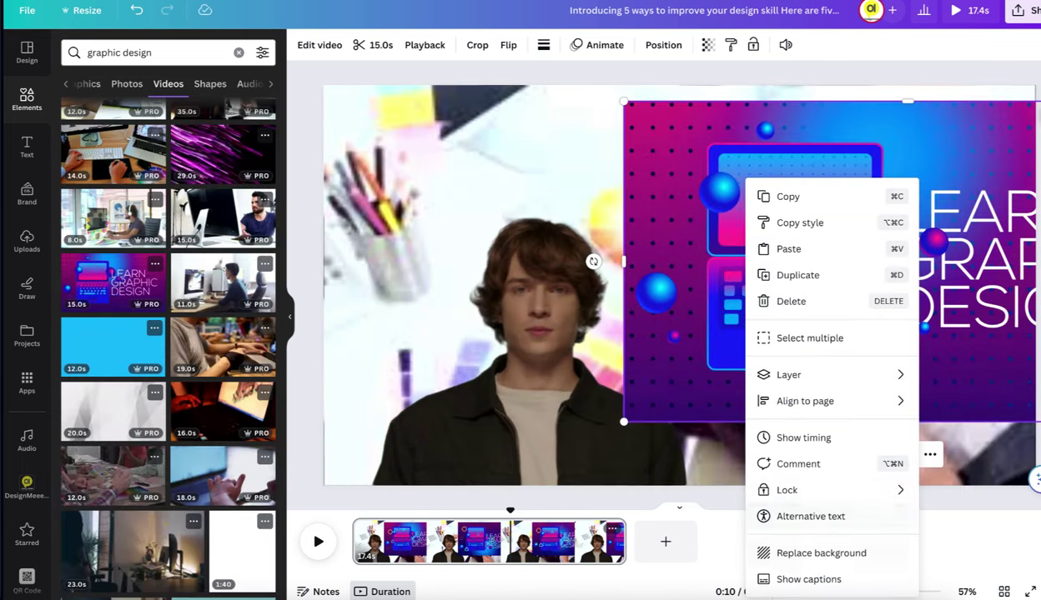
pyautogui.click(819, 553)
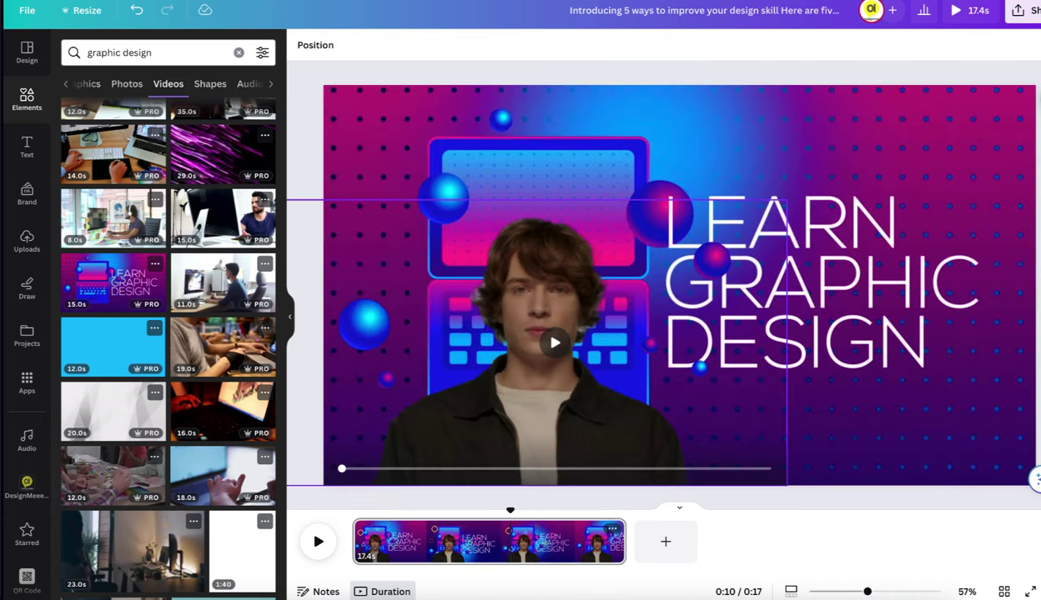
# Play the avatar video with its new background and open the full-screen preview to review it
pyautogui.press('space')
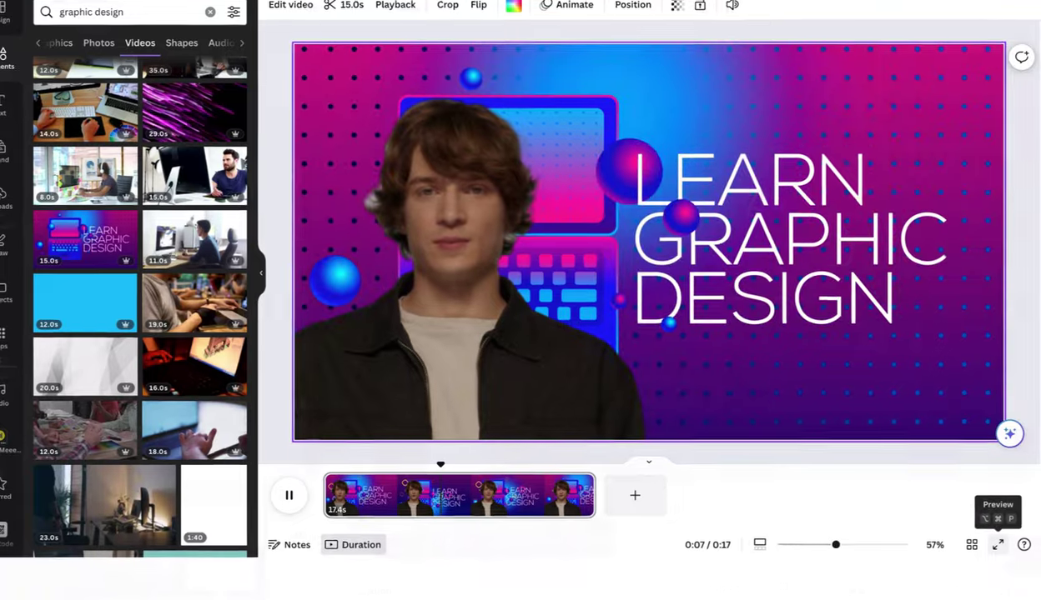
pyautogui.click(1031, 591)
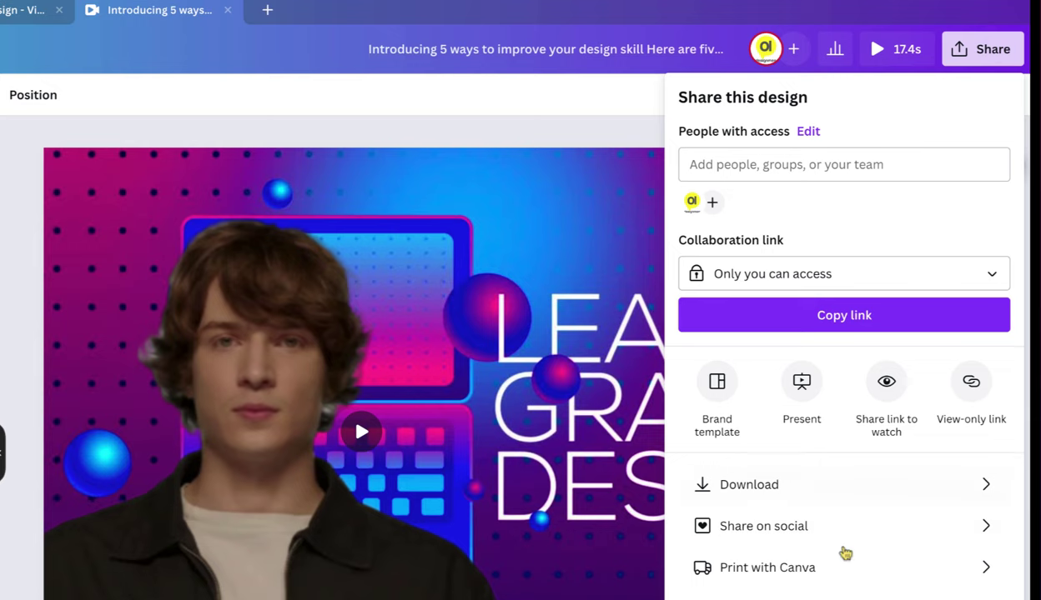
# Download the design as an MP4 video in 1080p (HD) quality
pyautogui.click(765, 482)
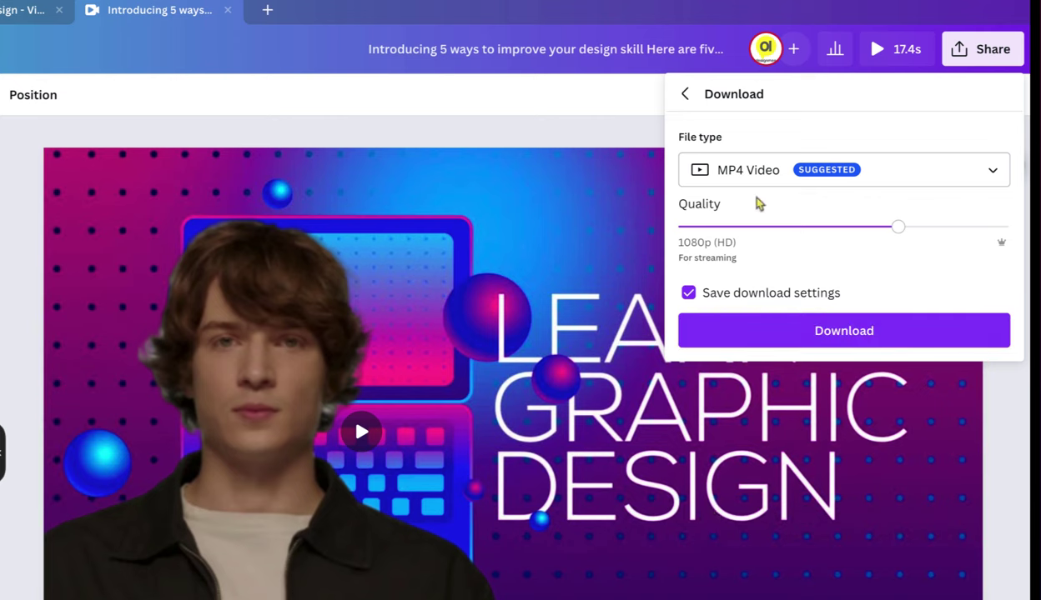
pyautogui.click(818, 177)
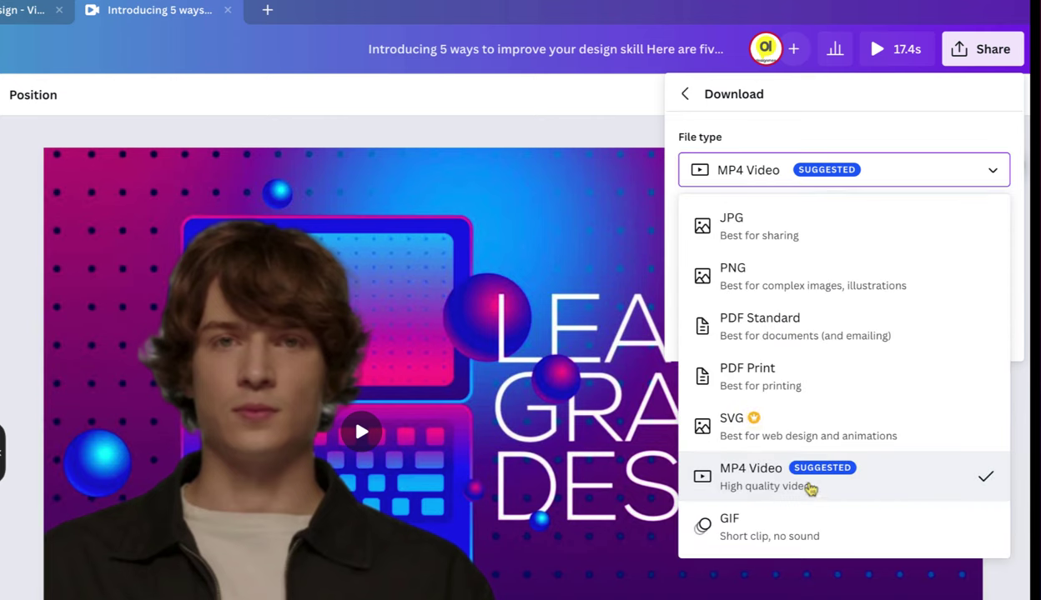
pyautogui.click(775, 498)
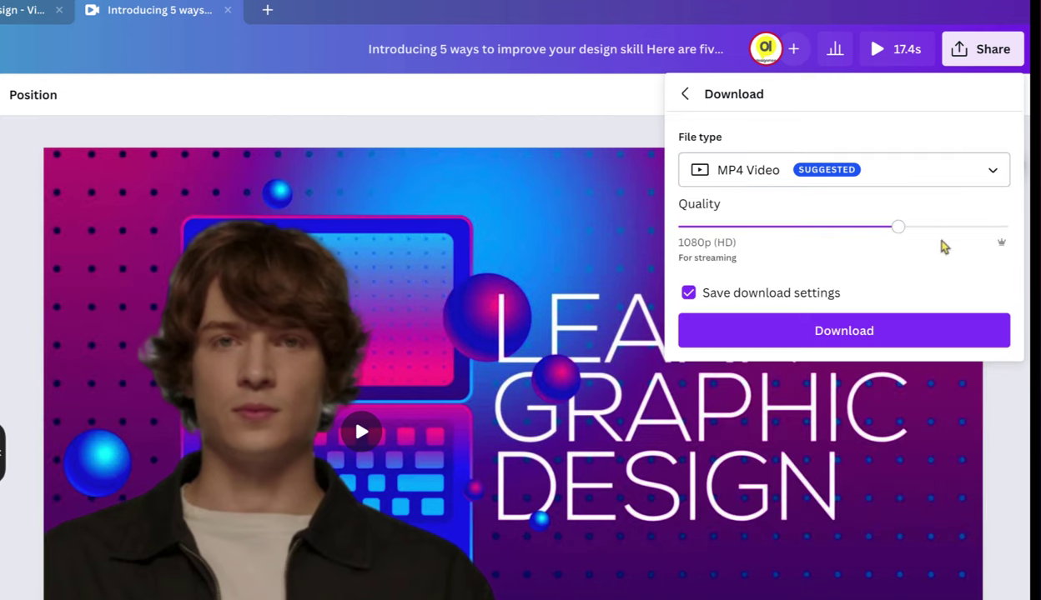
pyautogui.click(969, 228)
pyautogui.click(883, 228)
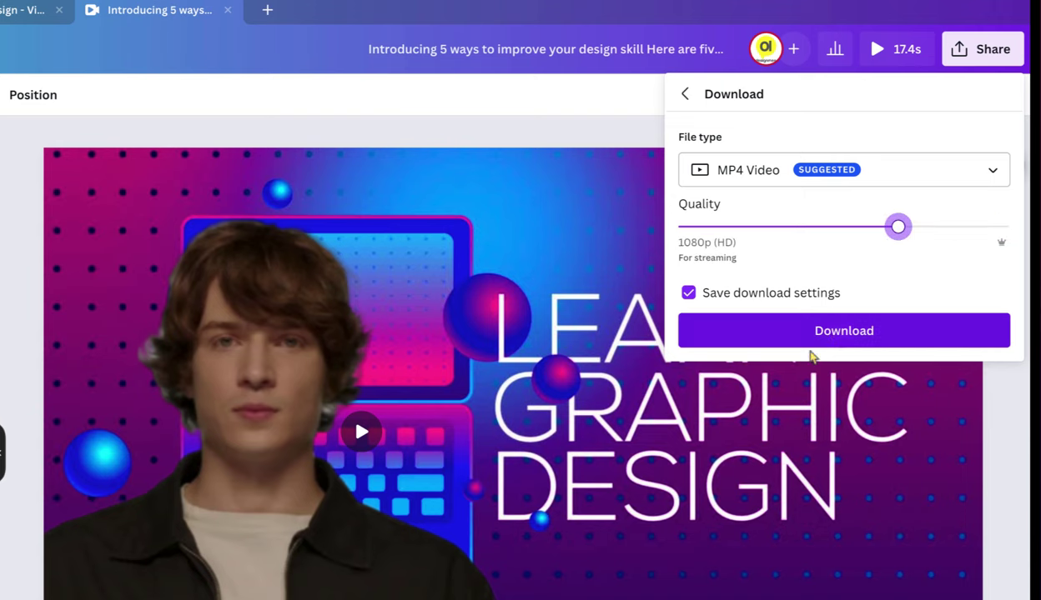
pyautogui.click(834, 337)
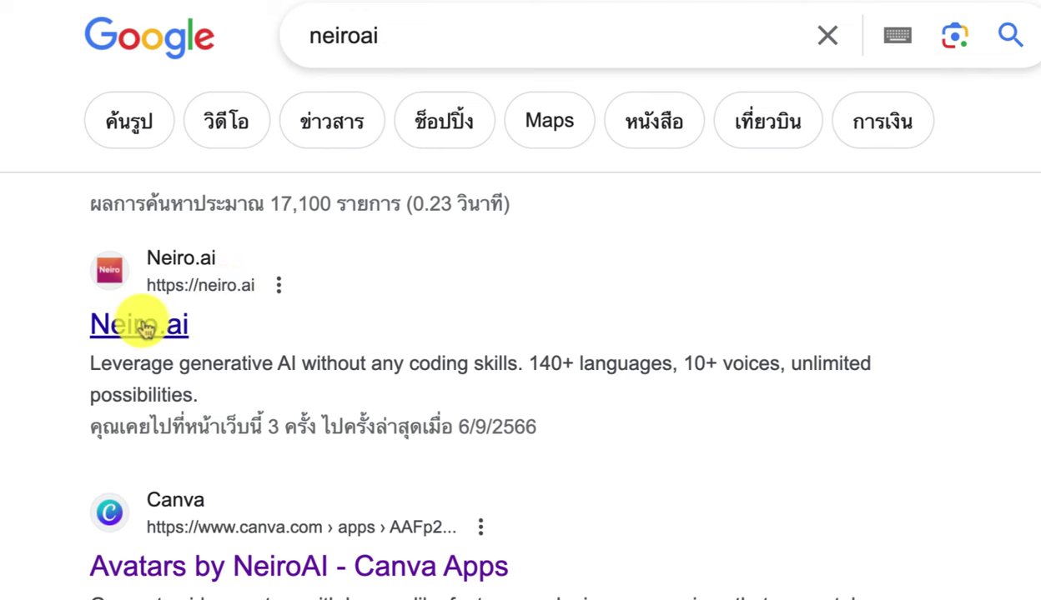
# Open the Neiro.ai website from the search results and examine its home page and use cases
pyautogui.click(182, 315)
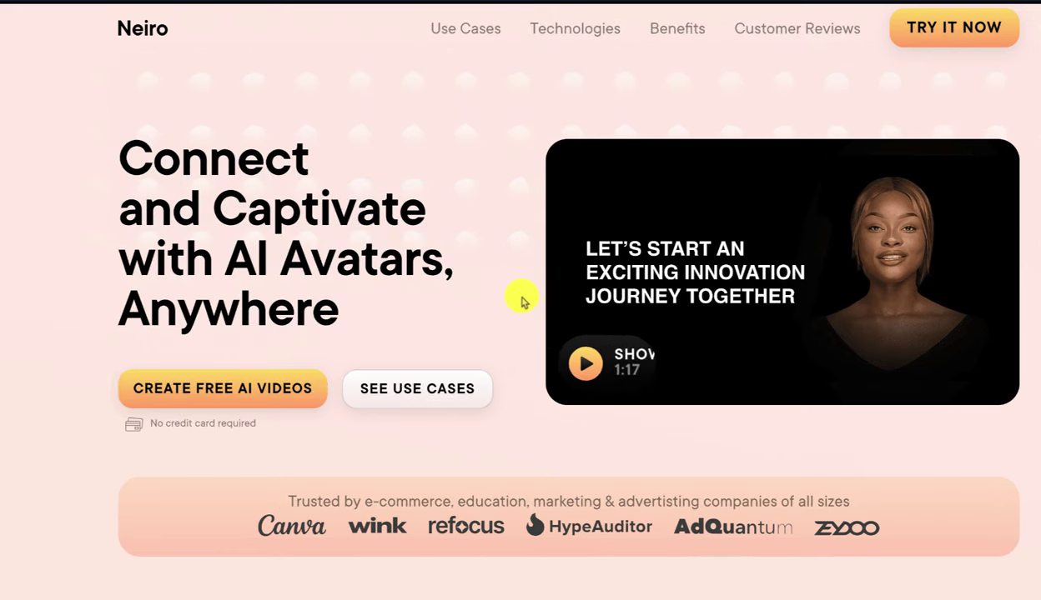
pyautogui.scroll(-1, 542, 294)
pyautogui.scroll(-5, 556, 292)
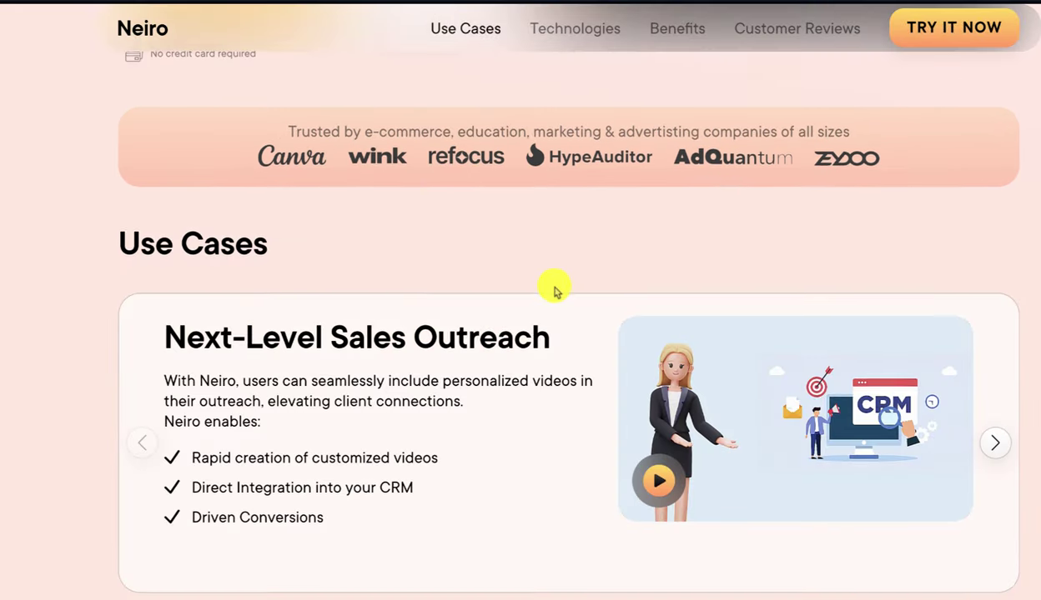
pyautogui.scroll(-6, 553, 288)
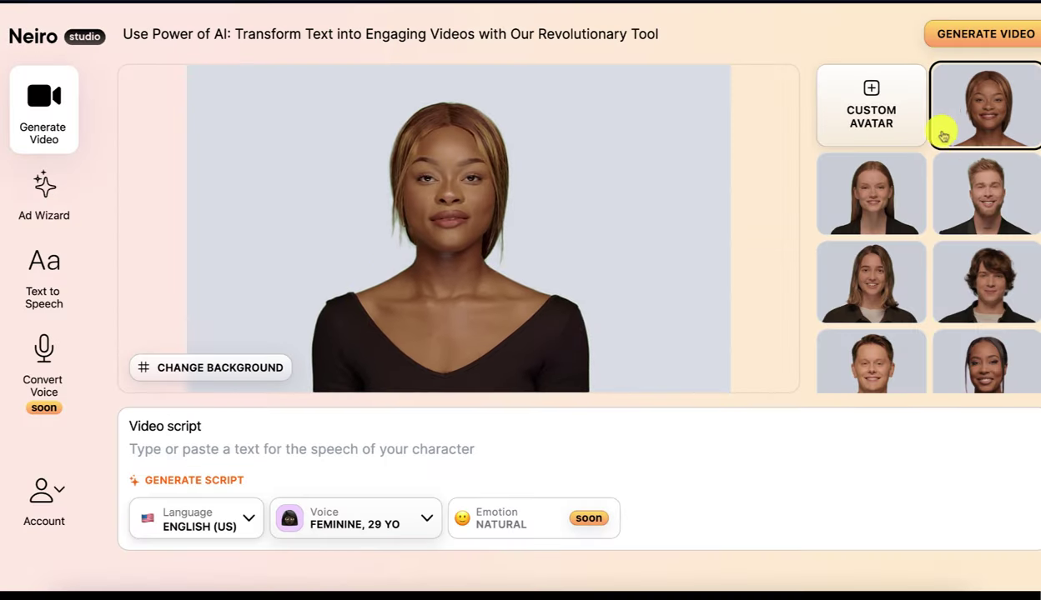
# Select the dark-haired young man in the black jacket as the avatar and set the language to Thai
pyautogui.click(985, 282)
pyautogui.scroll(-1, 234, 519)
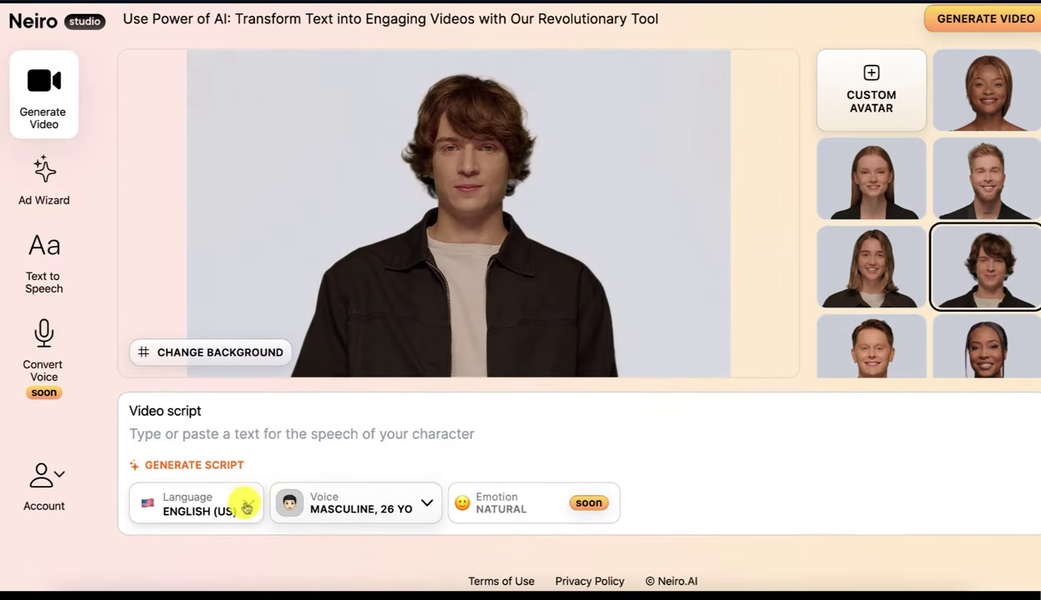
pyautogui.click(247, 504)
pyautogui.scroll(-15, 203, 388)
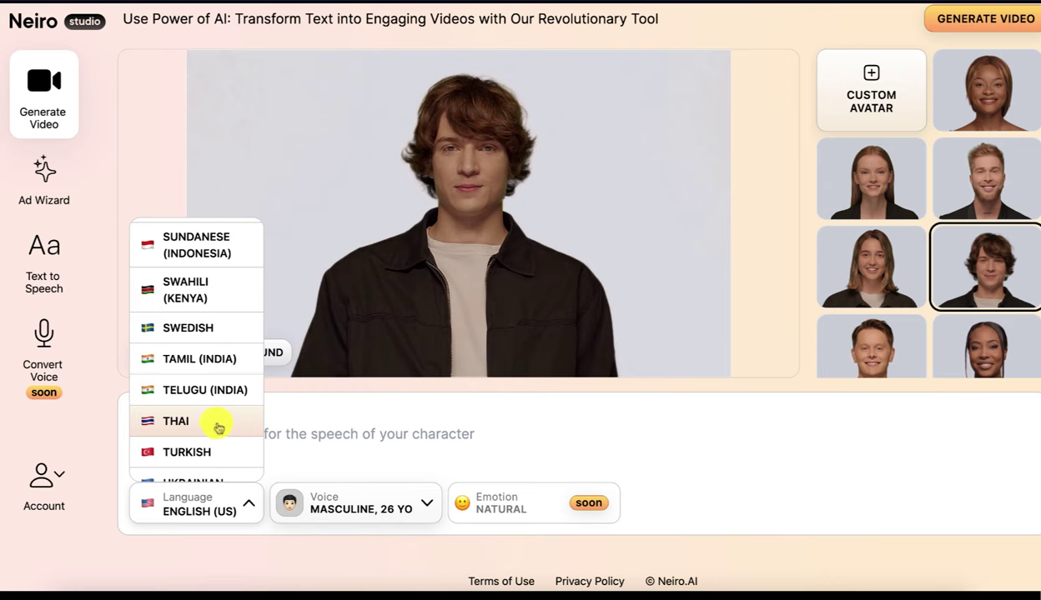
pyautogui.click(217, 427)
# Choose the 50-year-old blond man's voice for the avatar
pyautogui.click(292, 515)
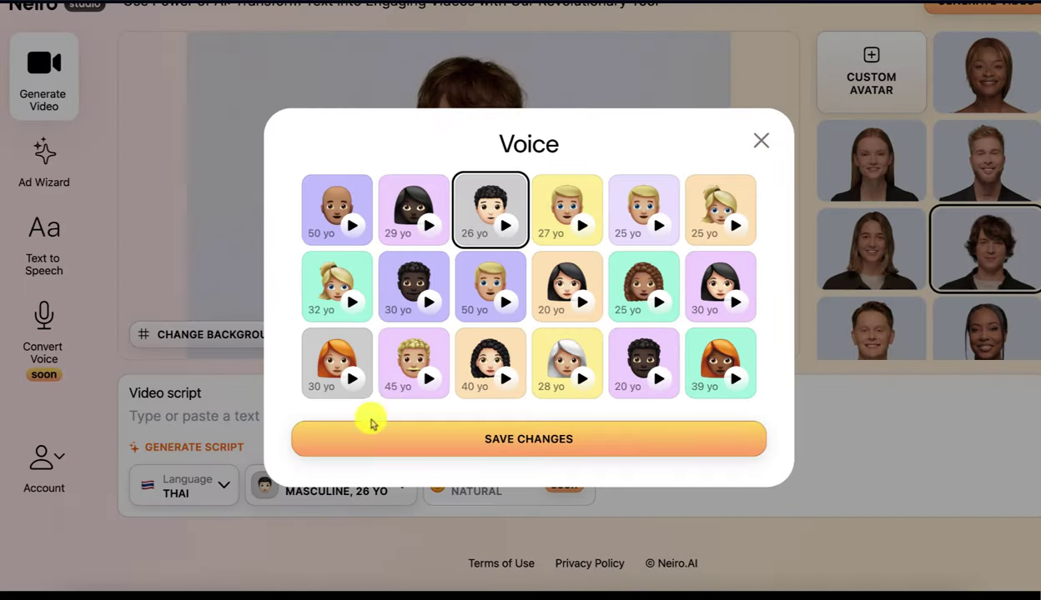
pyautogui.click(490, 286)
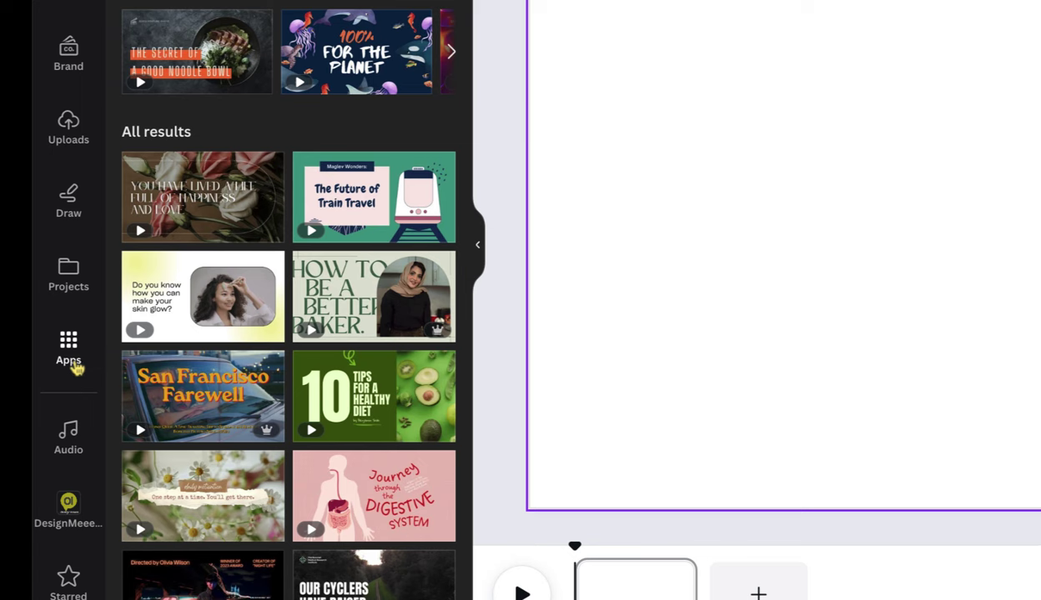
# Switch to Canva, search the apps for "AI Avatars", and open HeyGen AI Avatars to browse its avatars
pyautogui.click(68, 349)
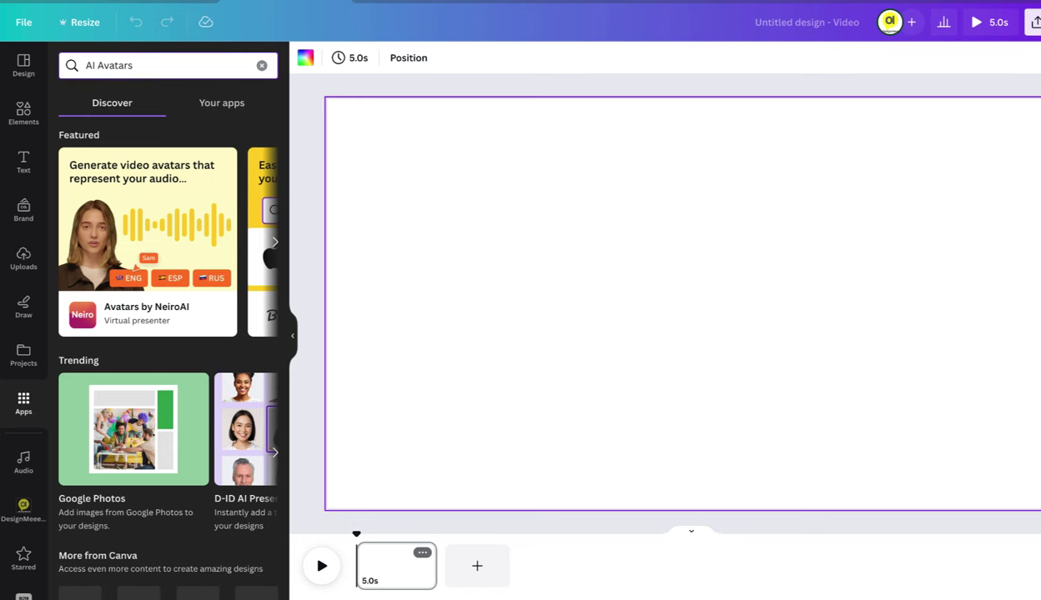
pyautogui.press('Return')
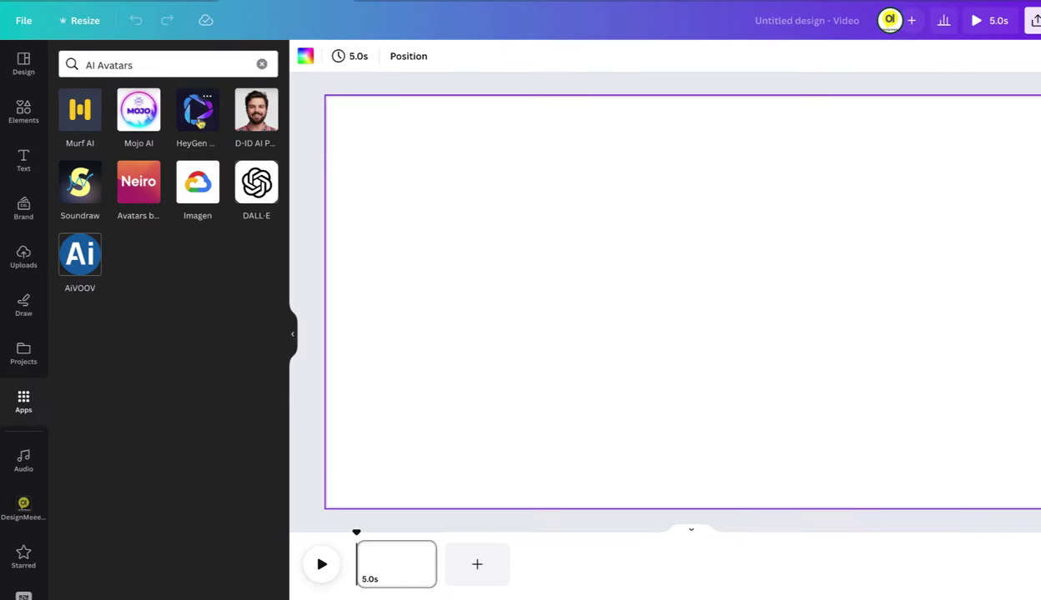
pyautogui.click(197, 117)
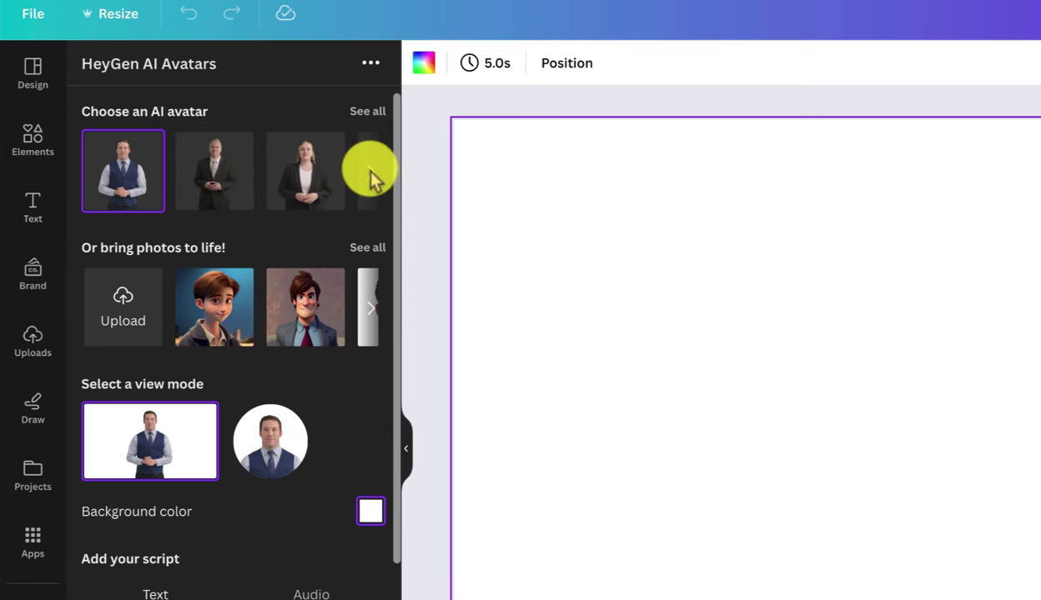
pyautogui.click(266, 137)
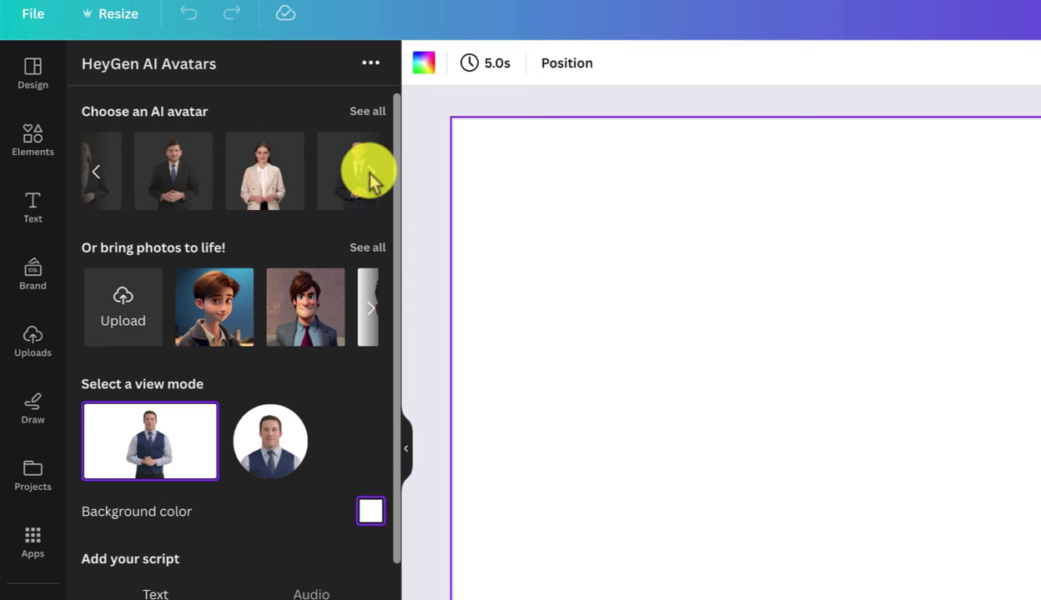
# Browse through the ready-made AI avatars to the end of the selection
pyautogui.click(369, 175)
pyautogui.click(369, 175)
pyautogui.click(370, 175)
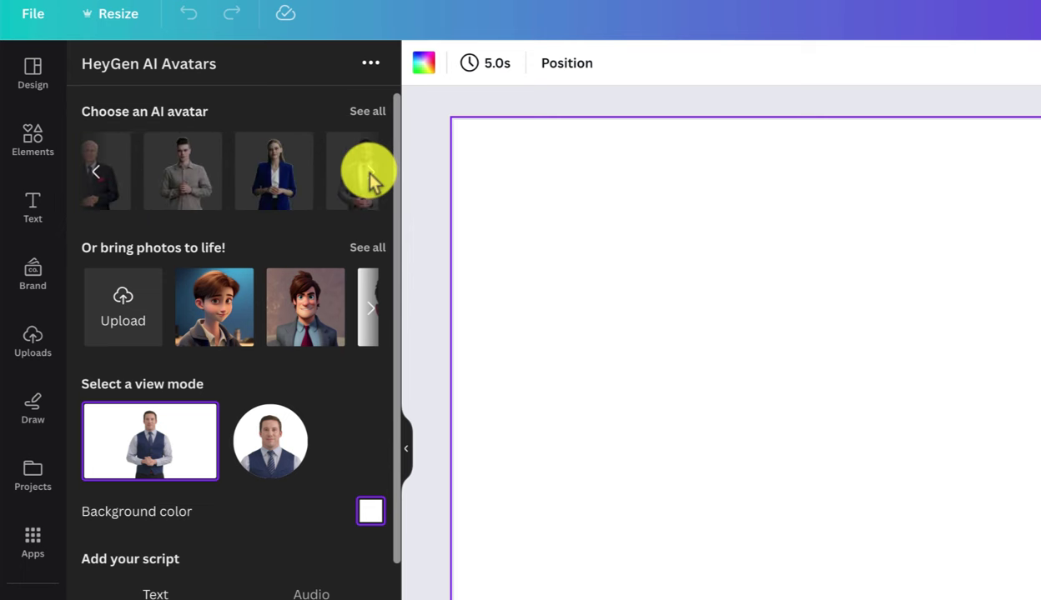
pyautogui.click(369, 175)
pyautogui.click(370, 175)
pyautogui.click(370, 175)
pyautogui.click(370, 175)
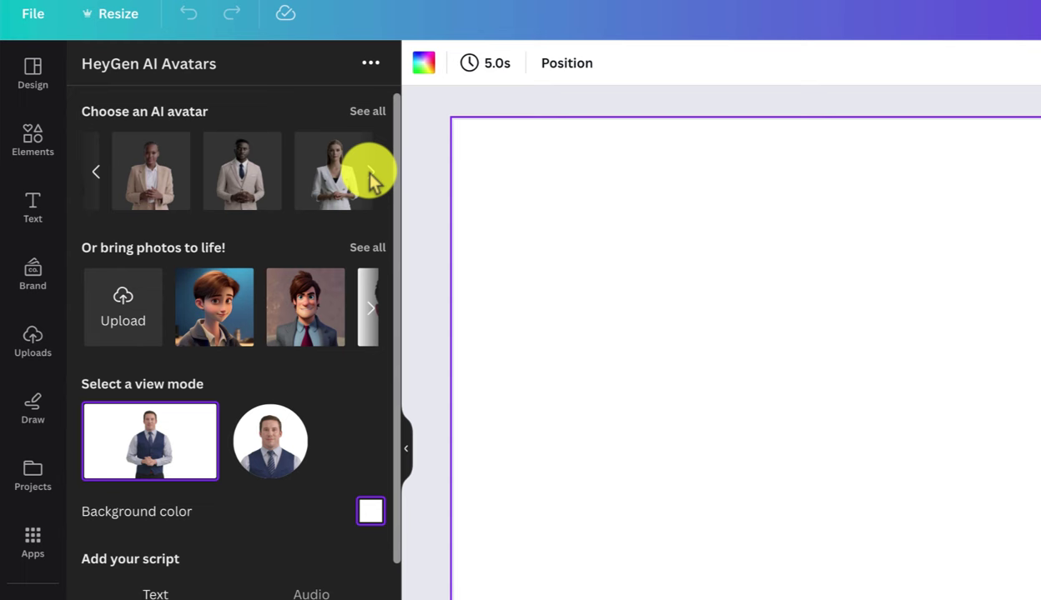
pyautogui.click(369, 175)
pyautogui.click(370, 175)
pyautogui.click(369, 175)
pyautogui.click(370, 175)
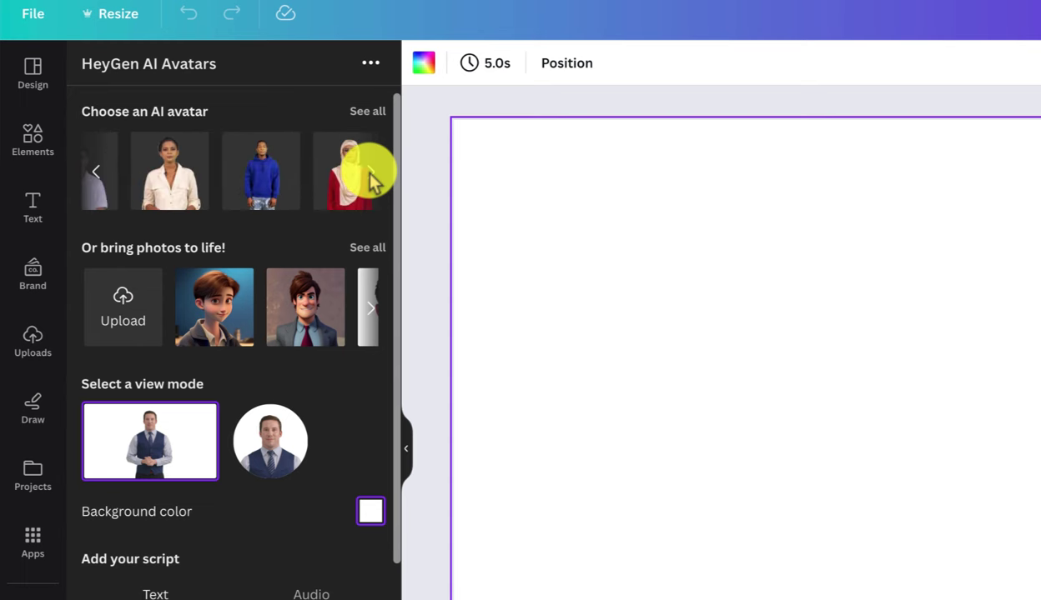
pyautogui.click(369, 175)
# Try several AI avatars, including the woman in black, the men in the blue shirt and dark suit, and the woman in the beige blazer
pyautogui.click(373, 180)
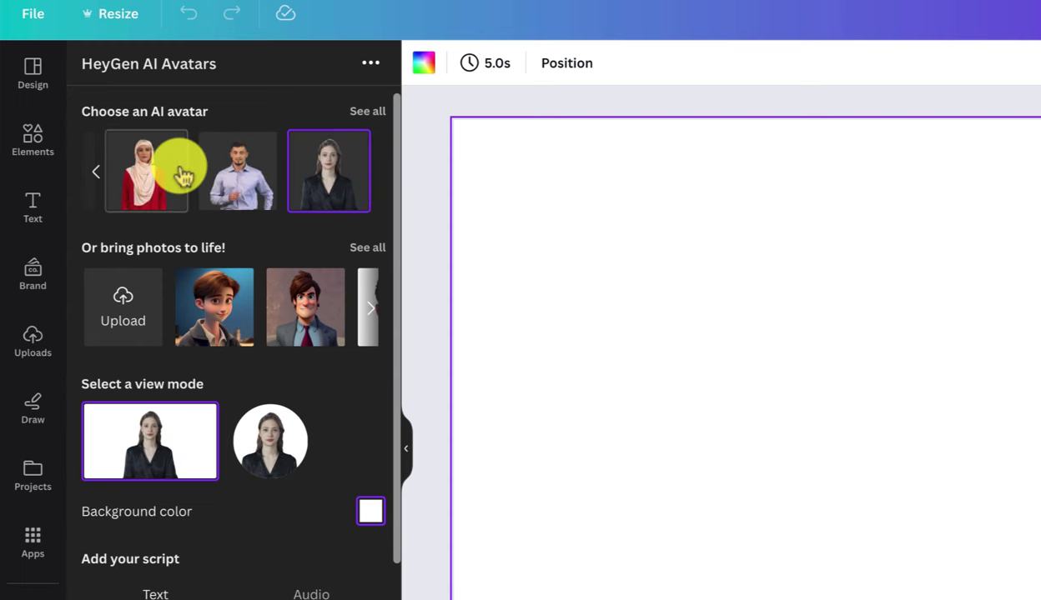
pyautogui.click(266, 192)
pyautogui.hscroll(-3, 138, 170)
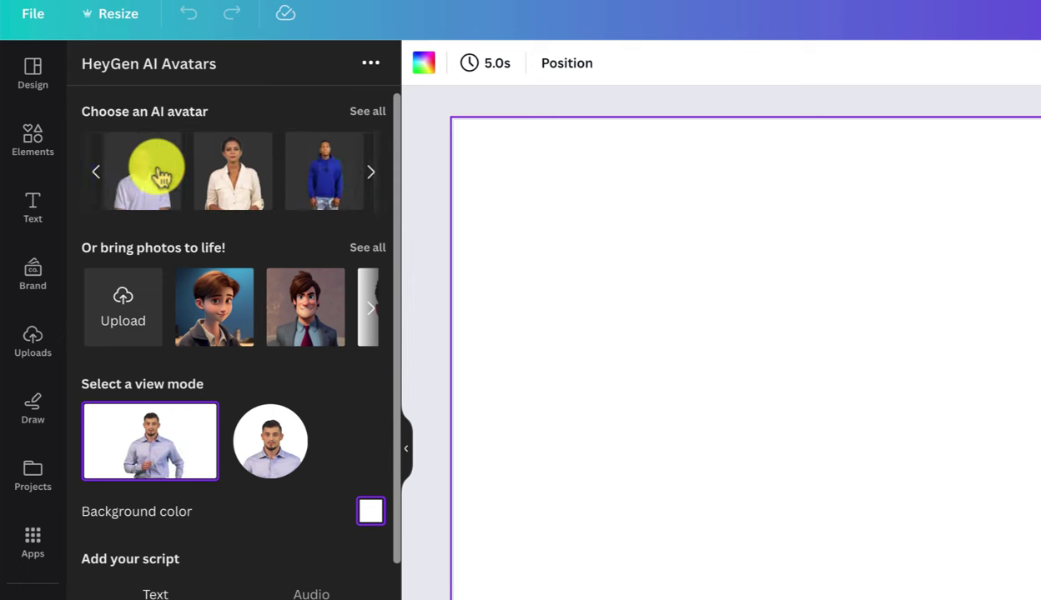
pyautogui.hscroll(-3, 192, 190)
pyautogui.click(186, 190)
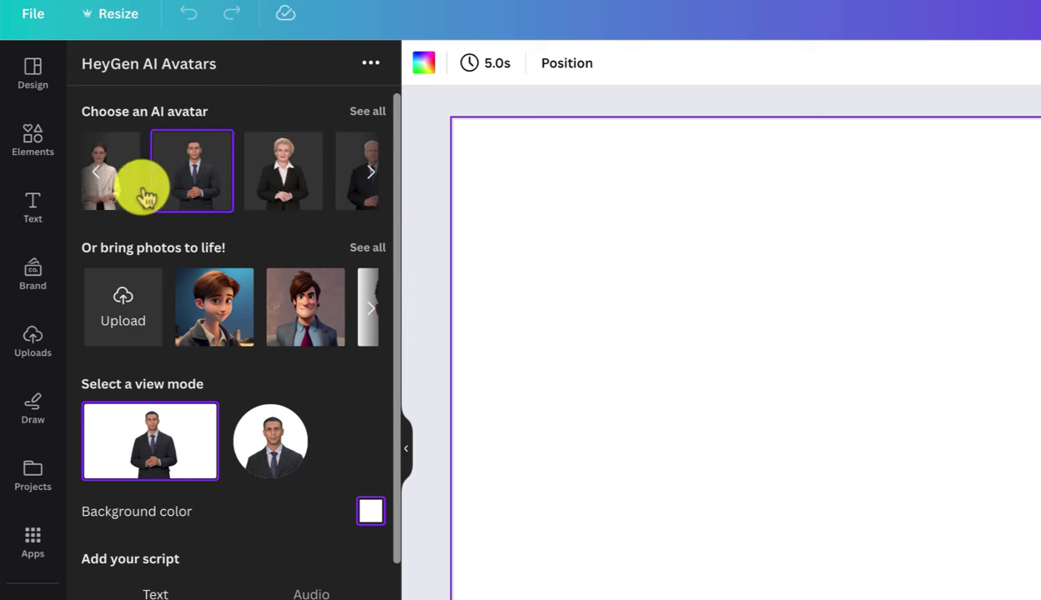
pyautogui.hscroll(-2, 208, 196)
pyautogui.click(171, 200)
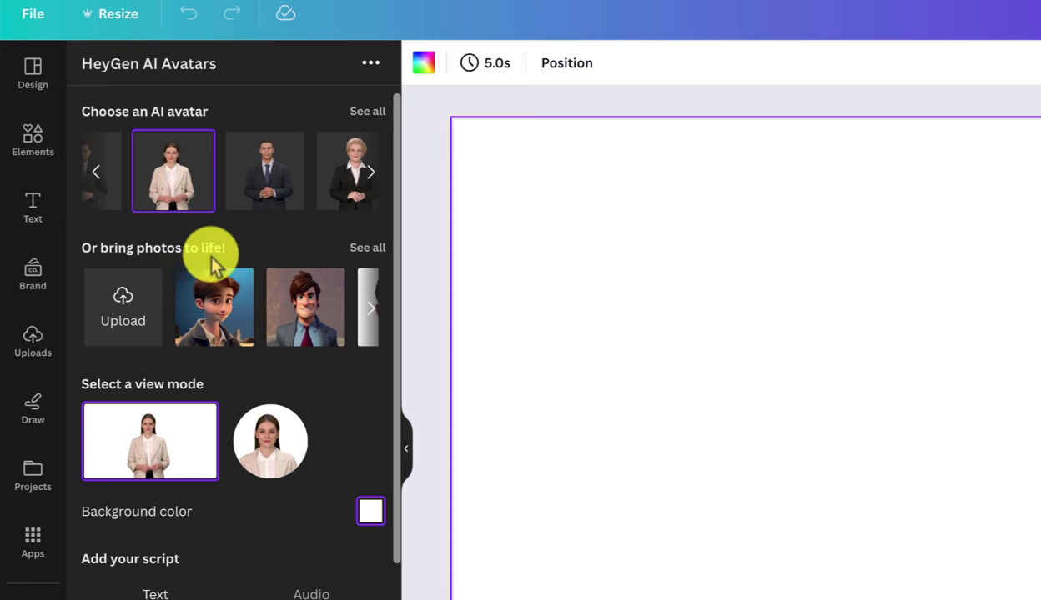
# Look through the sample photos offered for bringing photos to life and try the red-haired woman in the white top
pyautogui.click(364, 248)
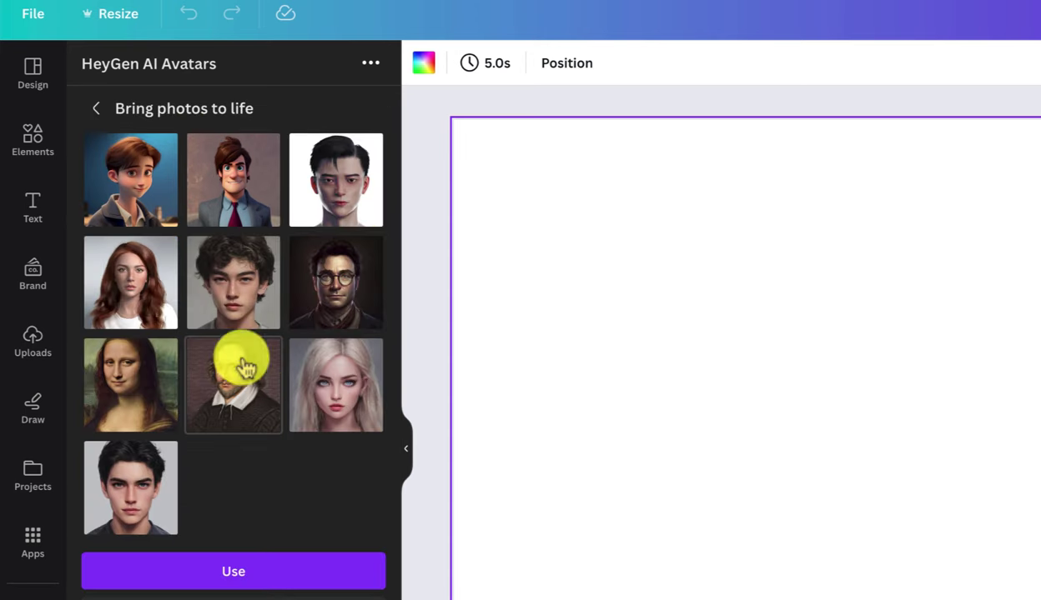
pyautogui.click(98, 109)
pyautogui.click(371, 313)
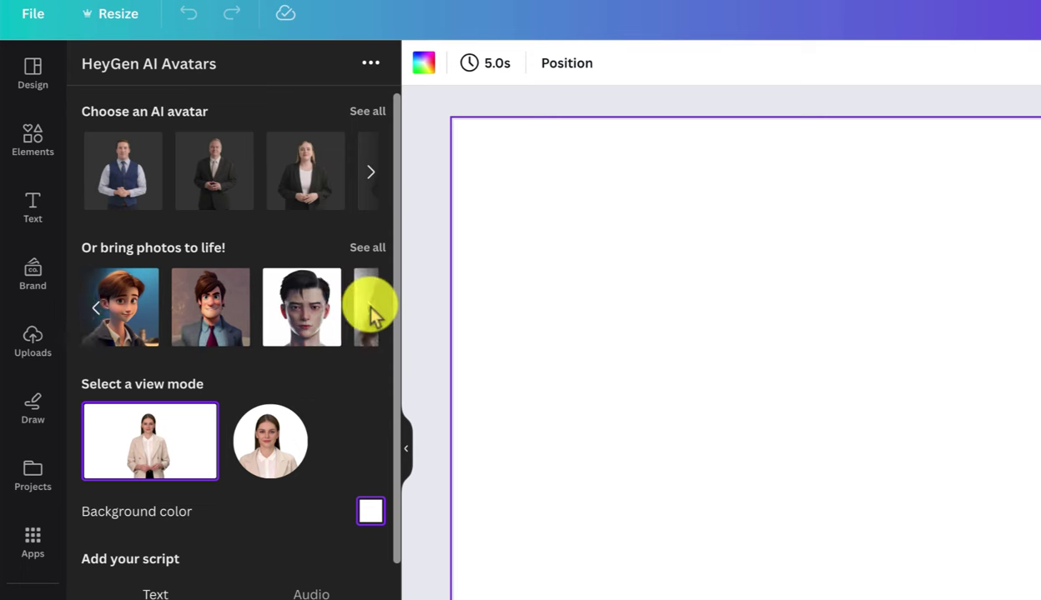
pyautogui.click(371, 313)
pyautogui.click(371, 313)
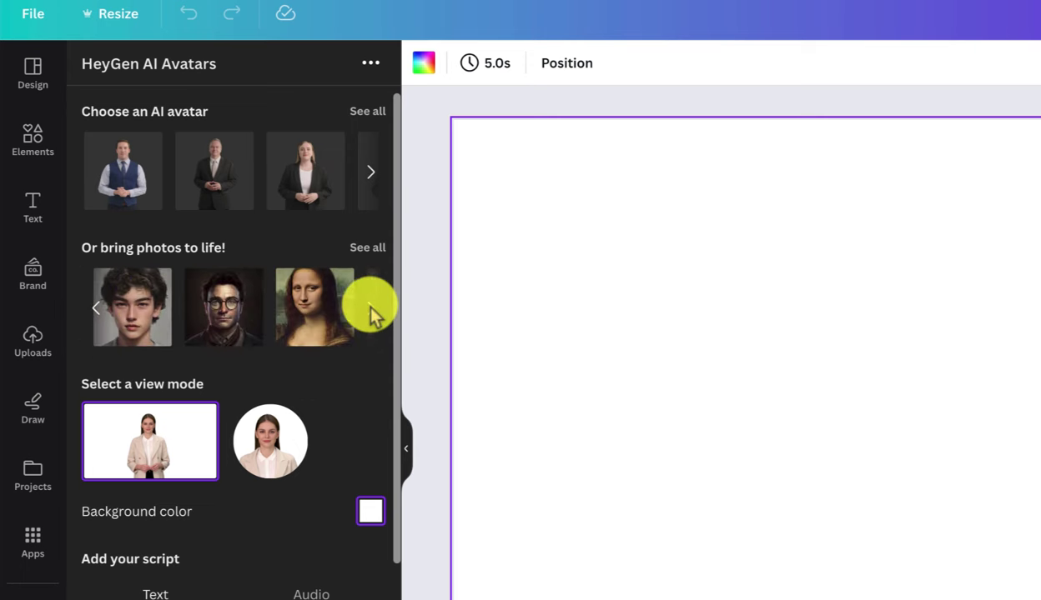
pyautogui.click(98, 318)
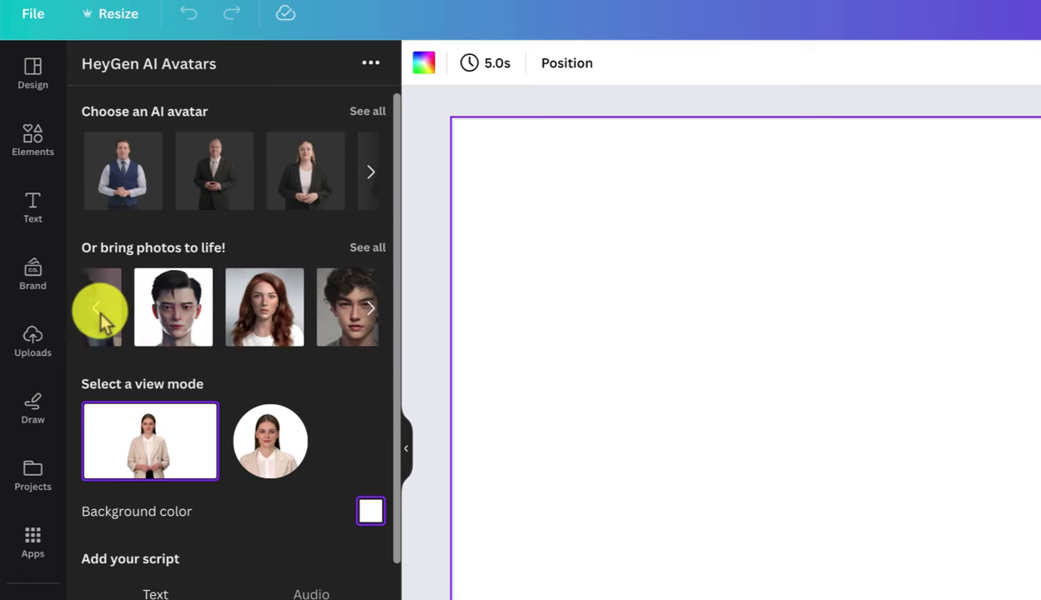
pyautogui.click(262, 327)
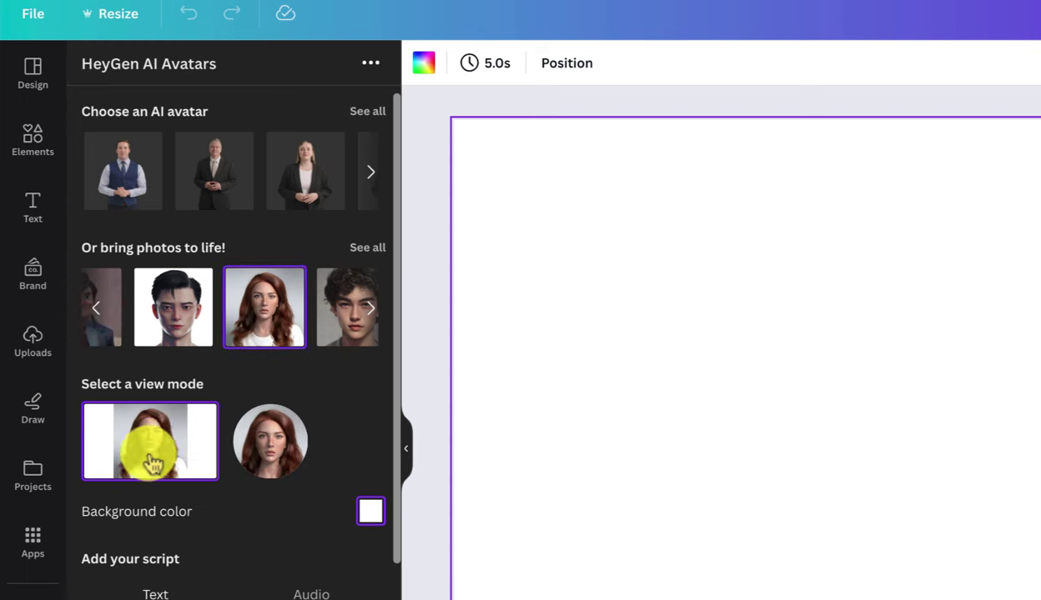
# Upload the photo of the short-haired woman in the beige blazer holding a tablet and choose it as the avatar
pyautogui.click(151, 325)
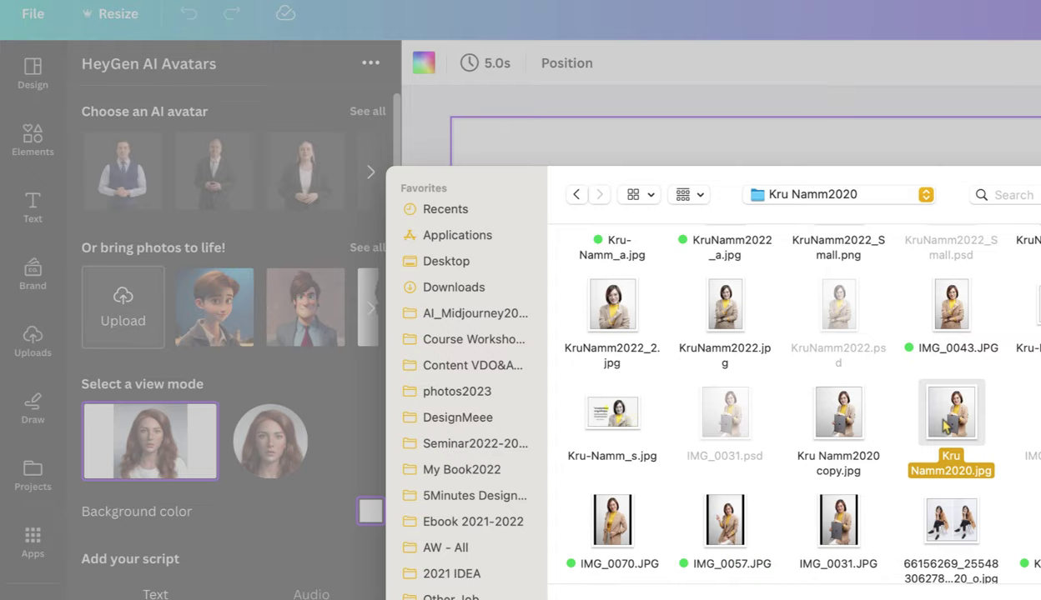
pyautogui.doubleClick(945, 426)
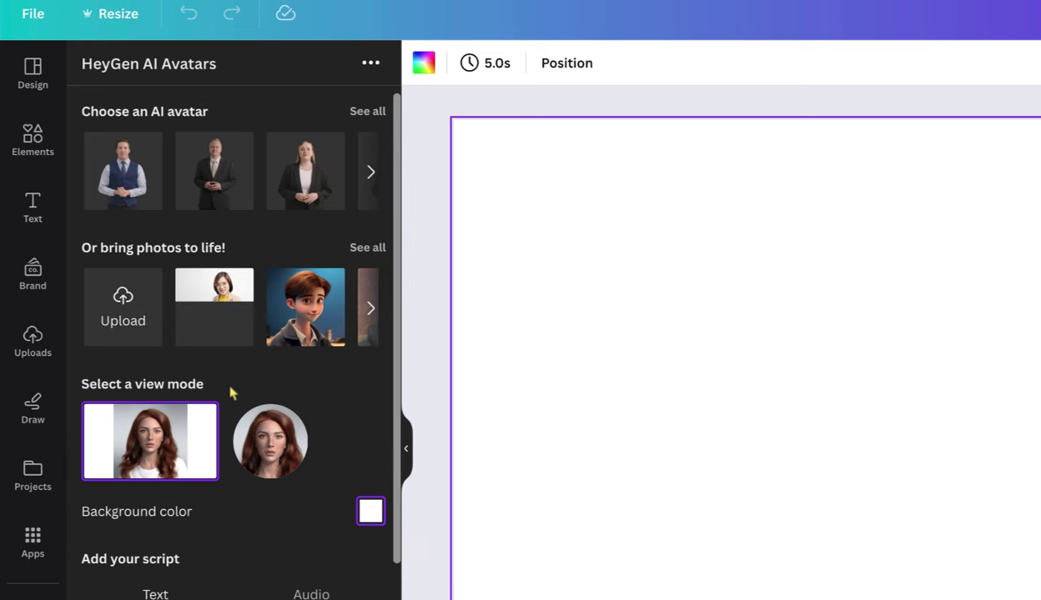
pyautogui.click(209, 340)
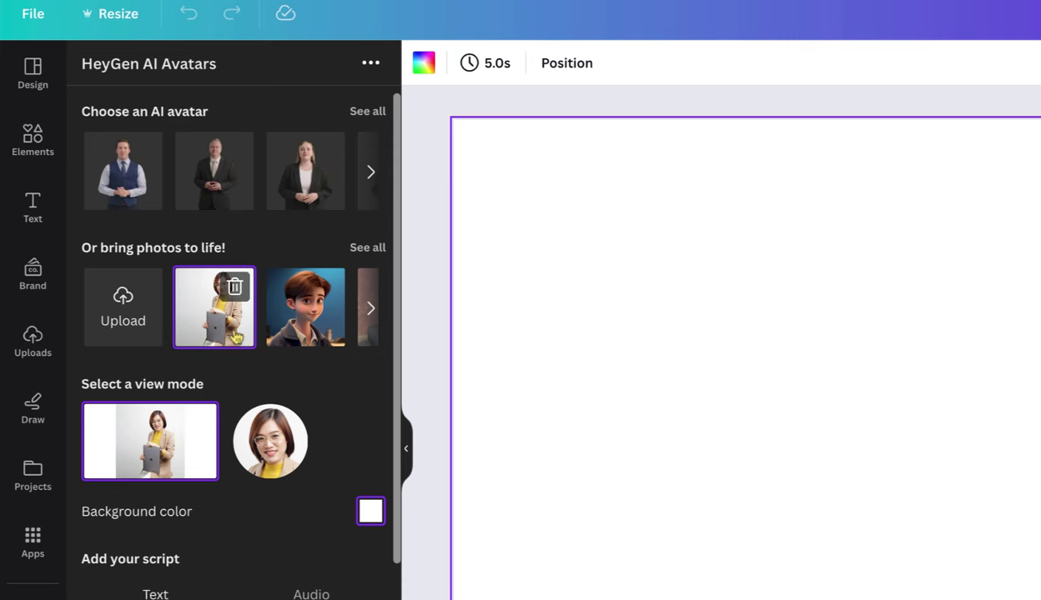
# Check the audio script option, then enter the text script "สวัสดีค่ะ วันนี้เป็นคลิปเกี่ยวกับ AI นำมาฝากทุกคน"
pyautogui.scroll(-2, 201, 549)
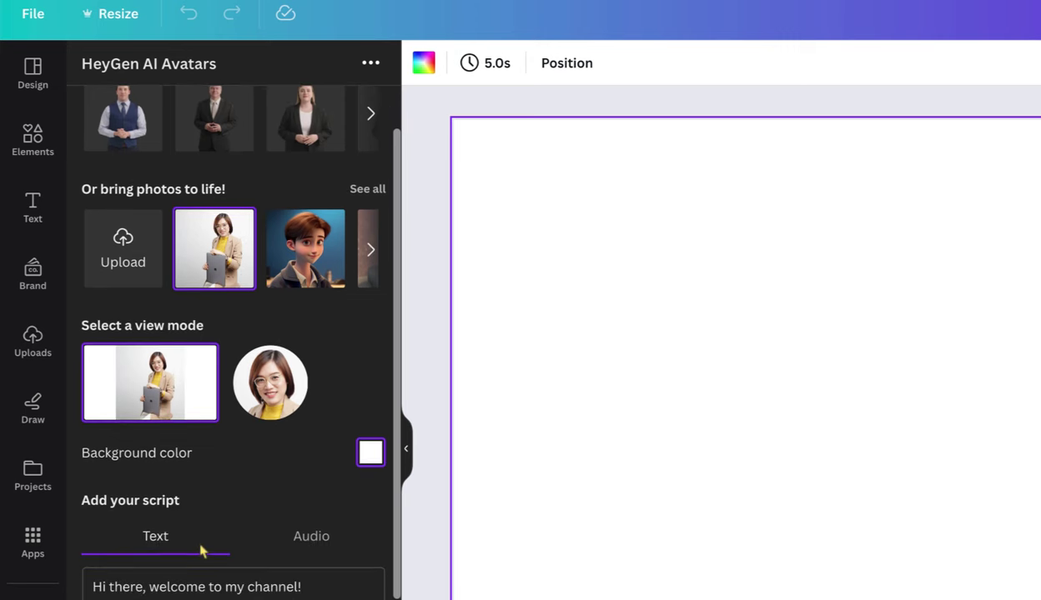
pyautogui.scroll(-2, 195, 572)
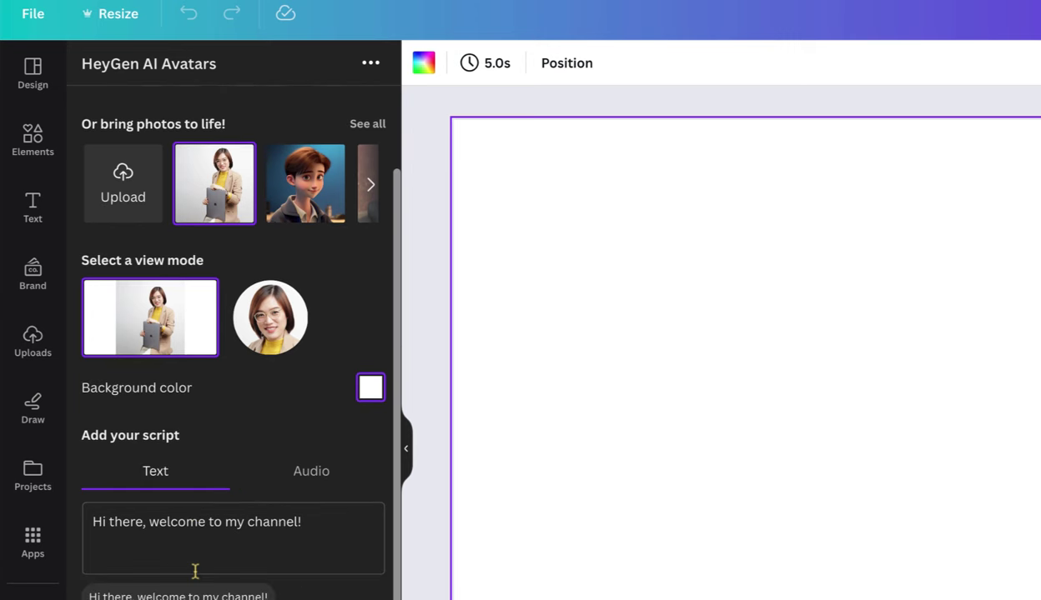
pyautogui.click(302, 484)
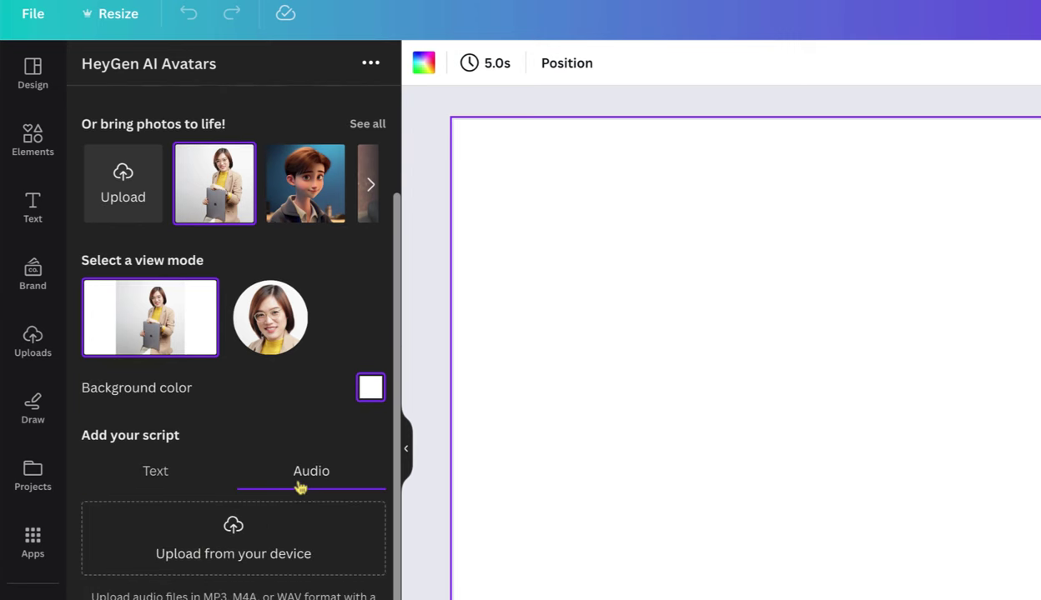
pyautogui.click(167, 477)
pyautogui.scroll(-4, 227, 512)
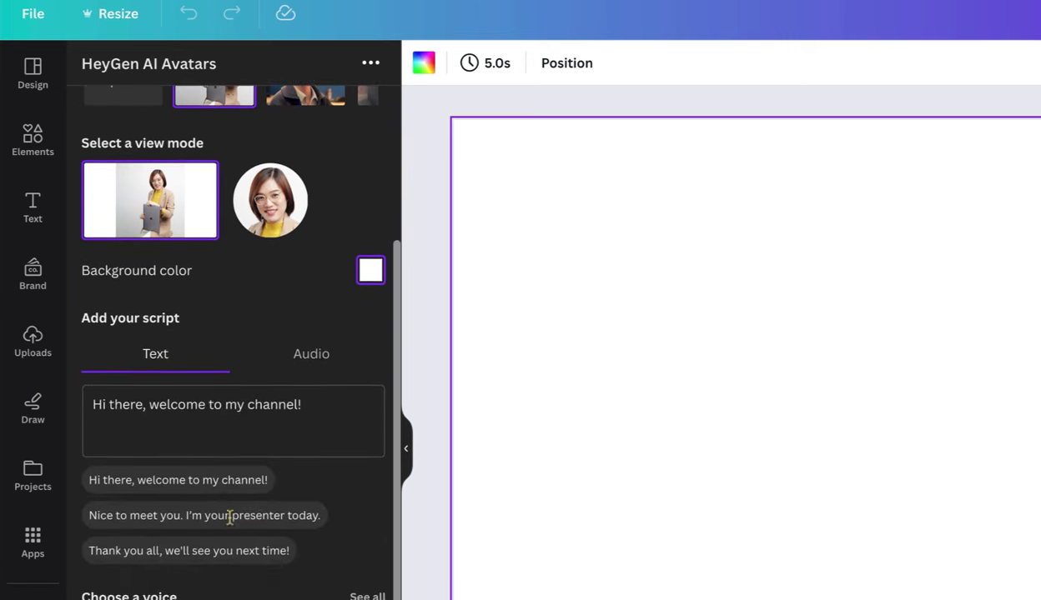
pyautogui.scroll(-3, 344, 537)
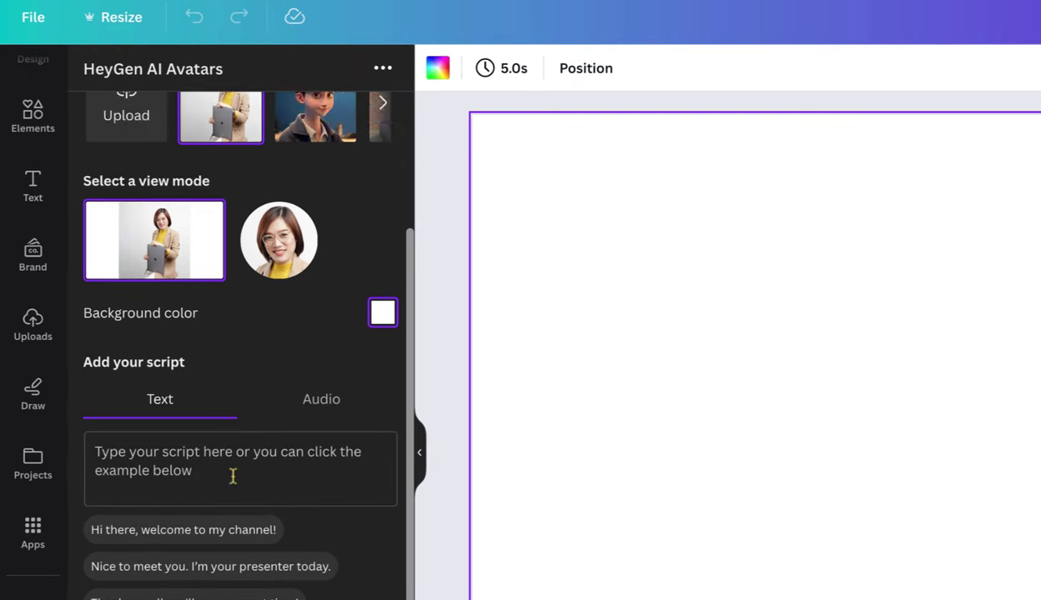
pyautogui.scroll(-1, 233, 473)
pyautogui.click(186, 434)
pyautogui.write('สว')
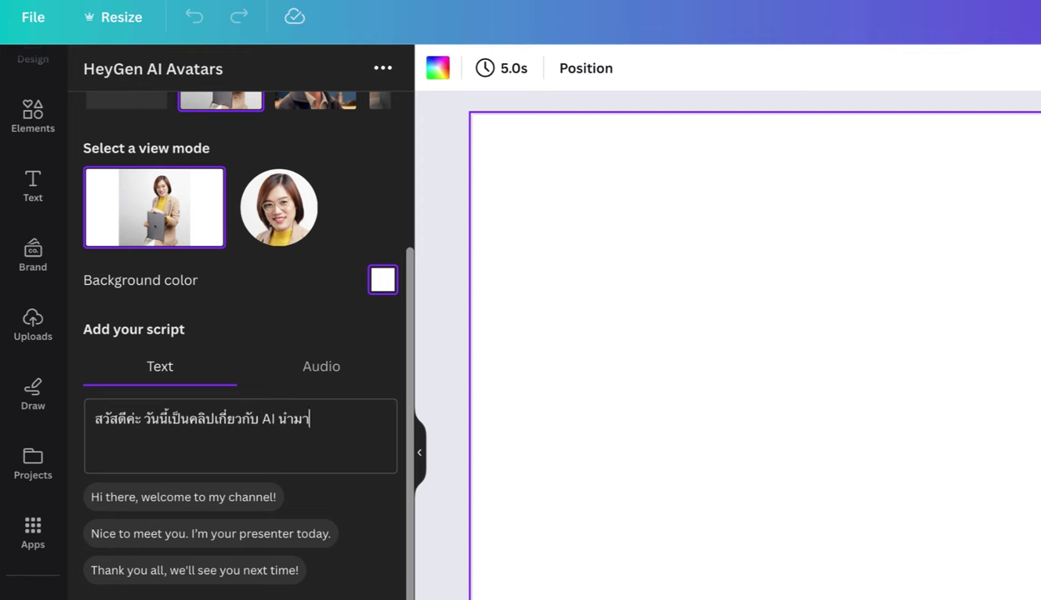
# Listen to the Amber - Friendly voice sample and look through the full list of English avatar voices
pyautogui.scroll(-1, 156, 464)
pyautogui.click(117, 411)
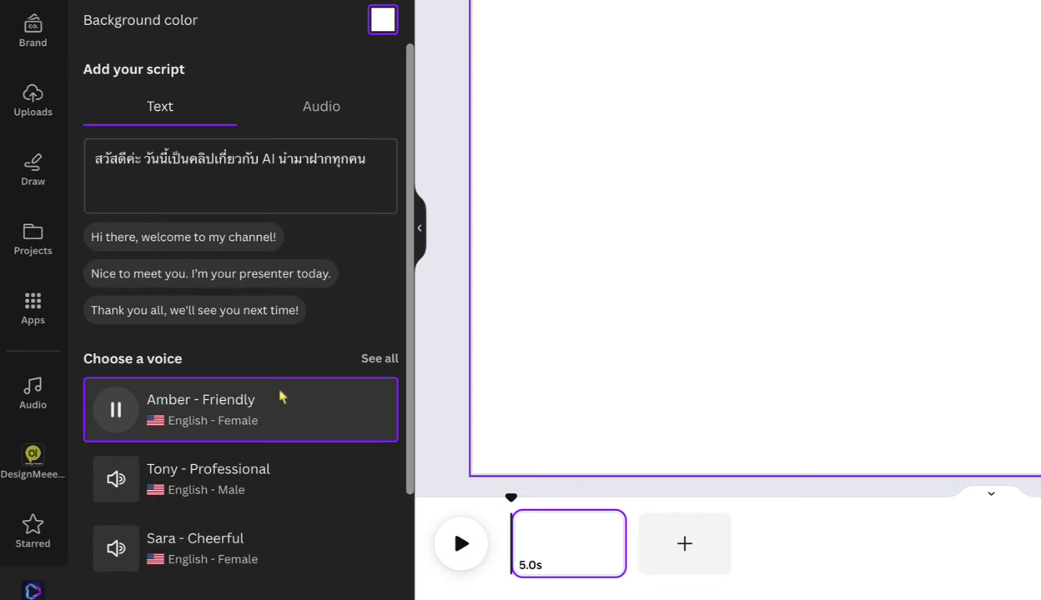
pyautogui.scroll(-2, 201, 496)
pyautogui.scroll(1, 200, 496)
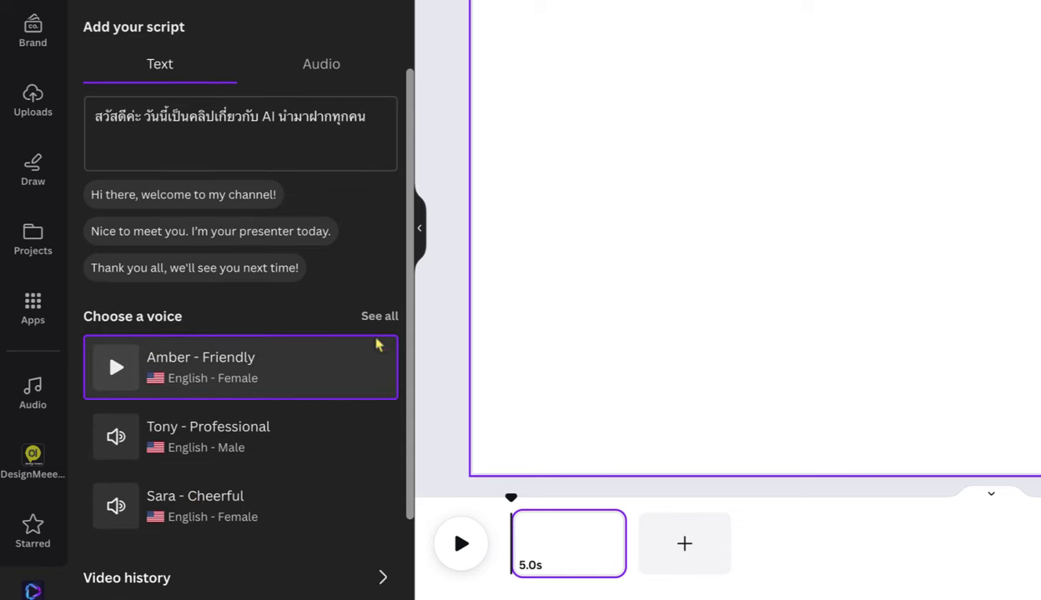
pyautogui.click(379, 318)
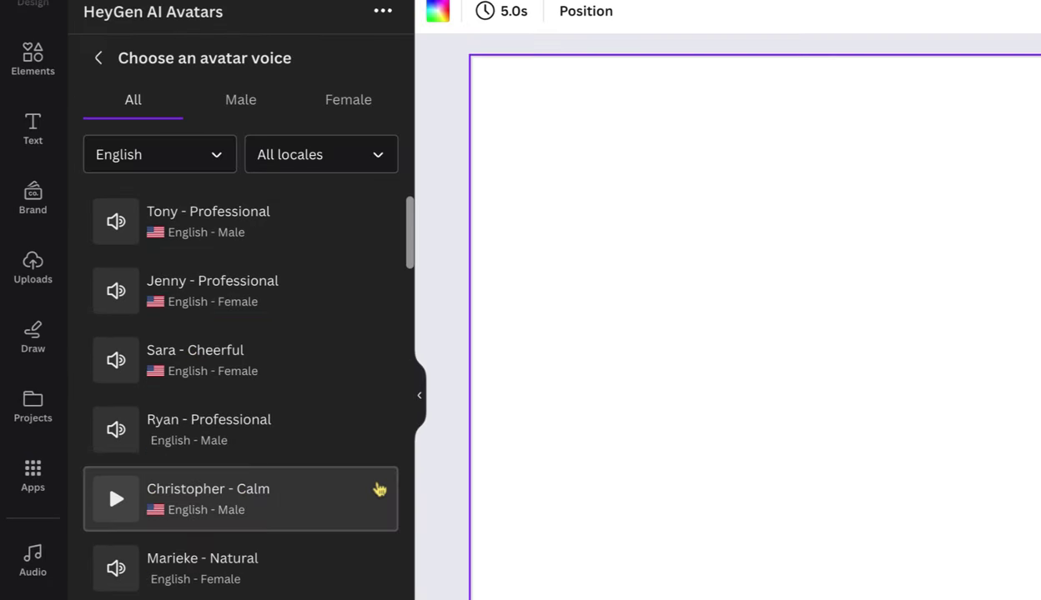
pyautogui.scroll(-12, 236, 372)
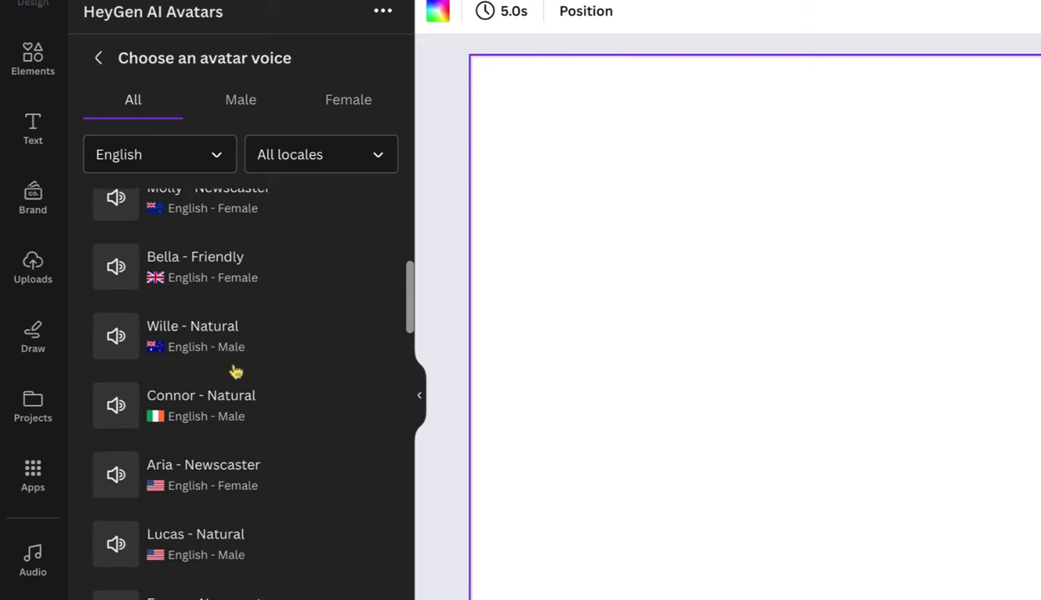
pyautogui.scroll(12, 234, 373)
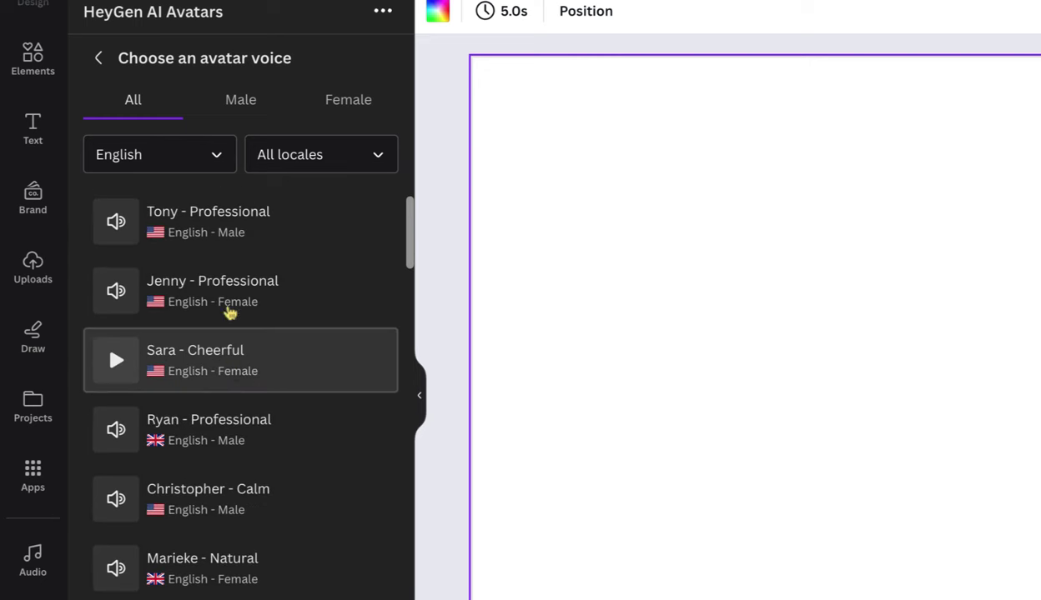
# Set the language filter of the avatar voices to Thai
pyautogui.click(188, 161)
pyautogui.scroll(1, 170, 240)
pyautogui.scroll(-8, 167, 319)
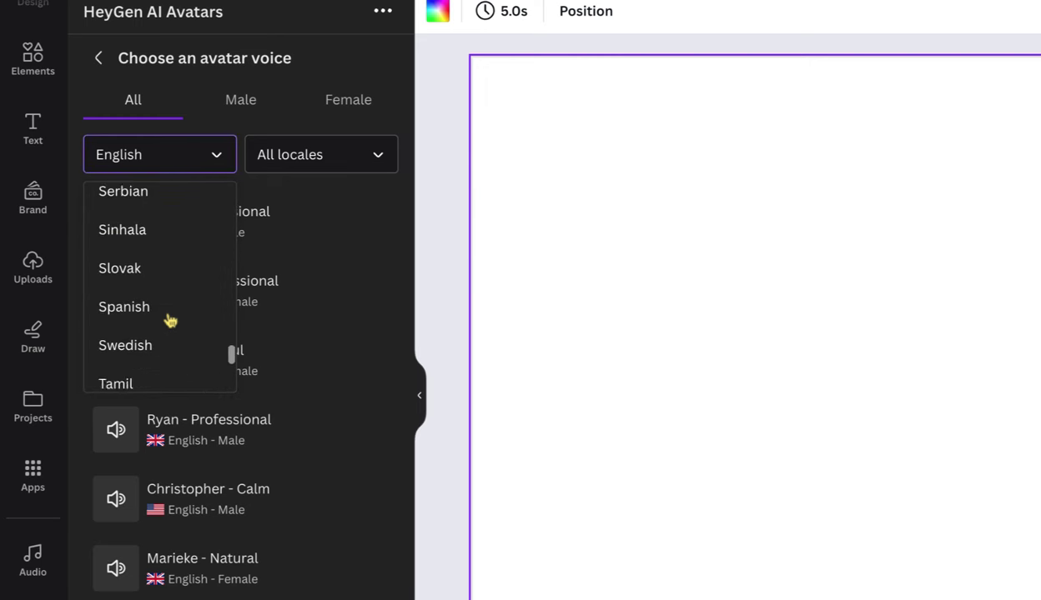
pyautogui.scroll(-5, 169, 321)
pyautogui.scroll(2, 165, 318)
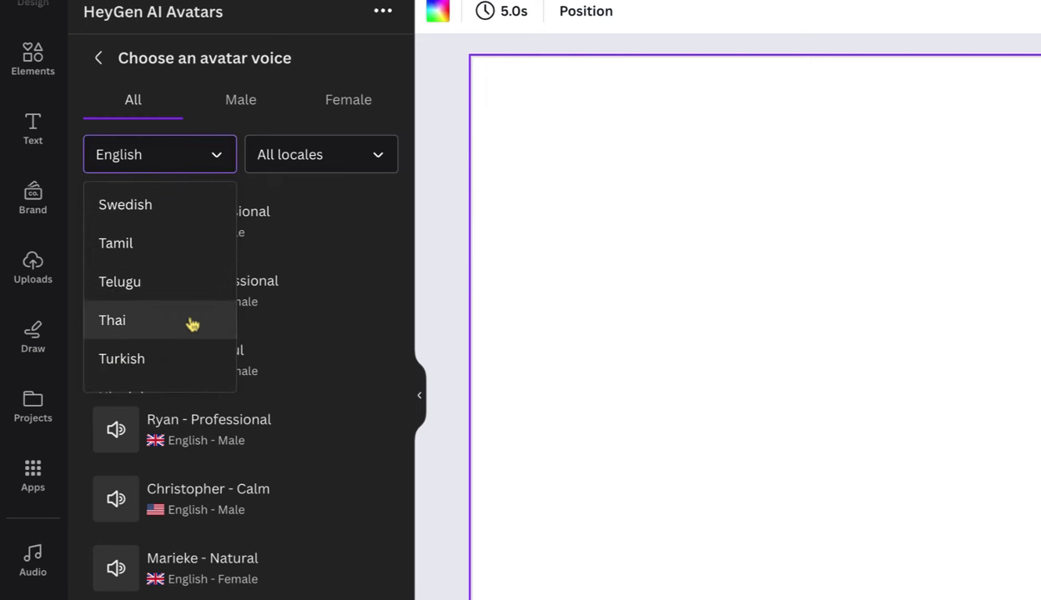
pyautogui.click(195, 333)
# Compare the male and female Thai voices, apply Somsak - Gently to the avatar and generate the video
pyautogui.click(242, 101)
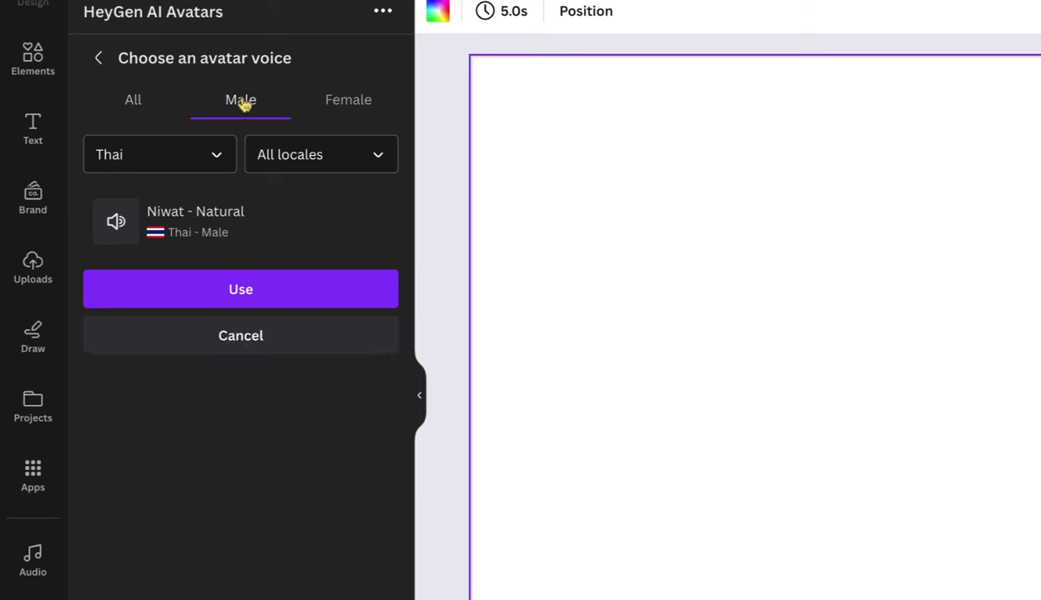
pyautogui.click(348, 100)
pyautogui.click(258, 102)
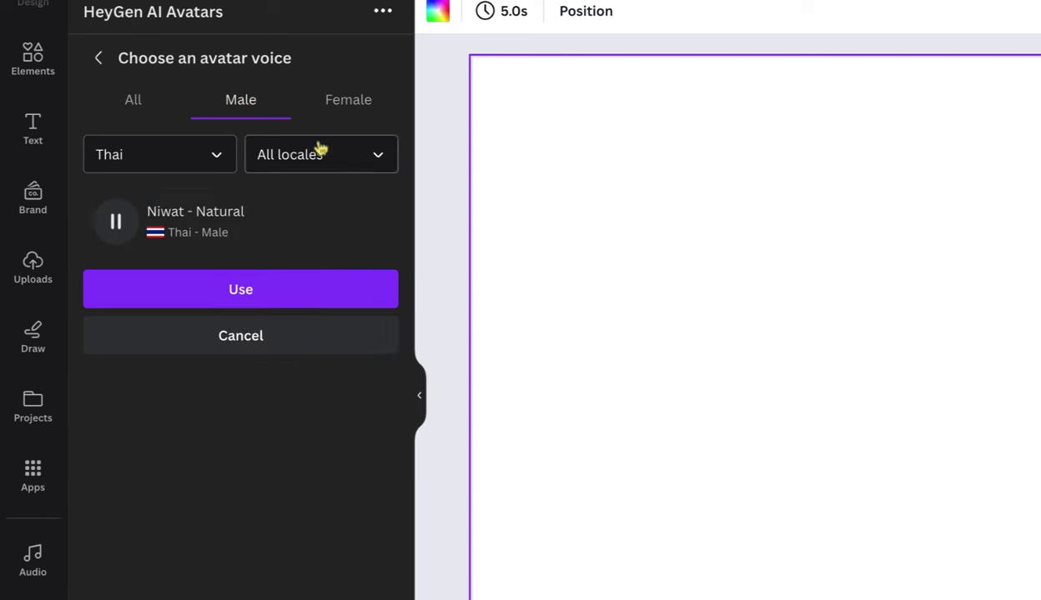
pyautogui.click(342, 109)
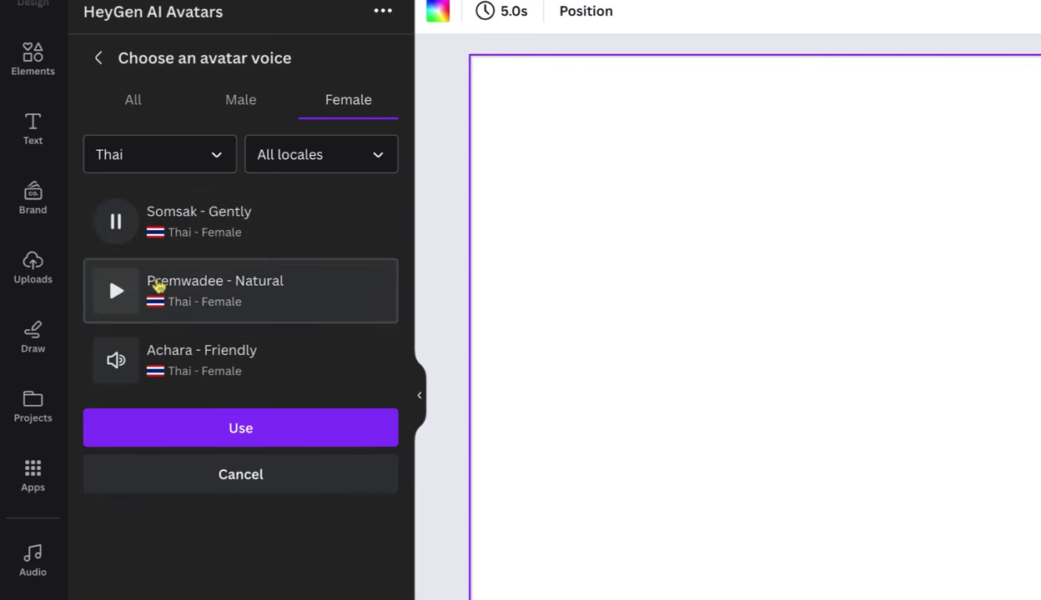
pyautogui.click(167, 233)
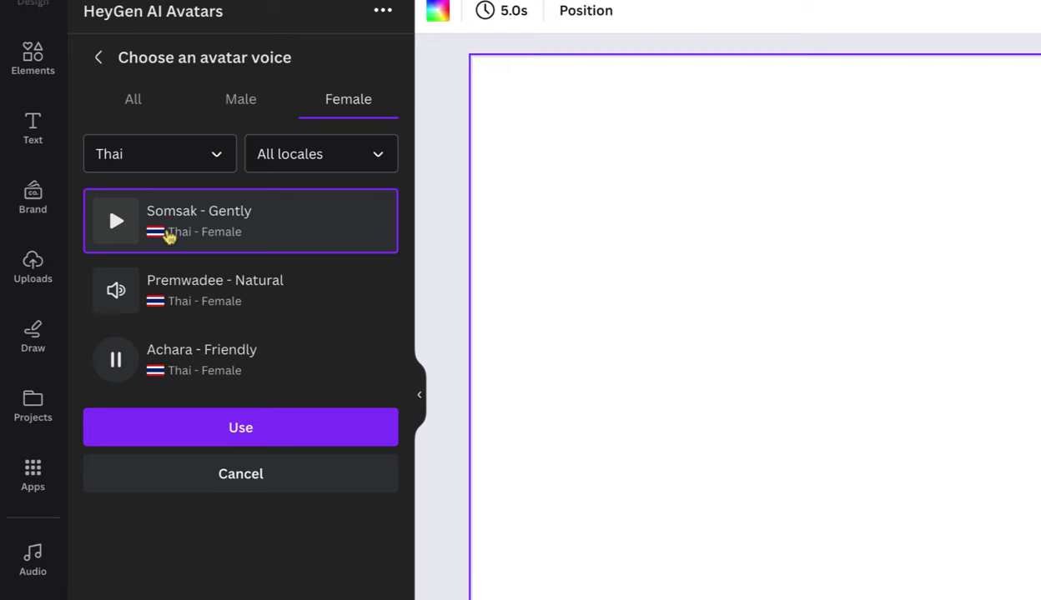
pyautogui.click(193, 442)
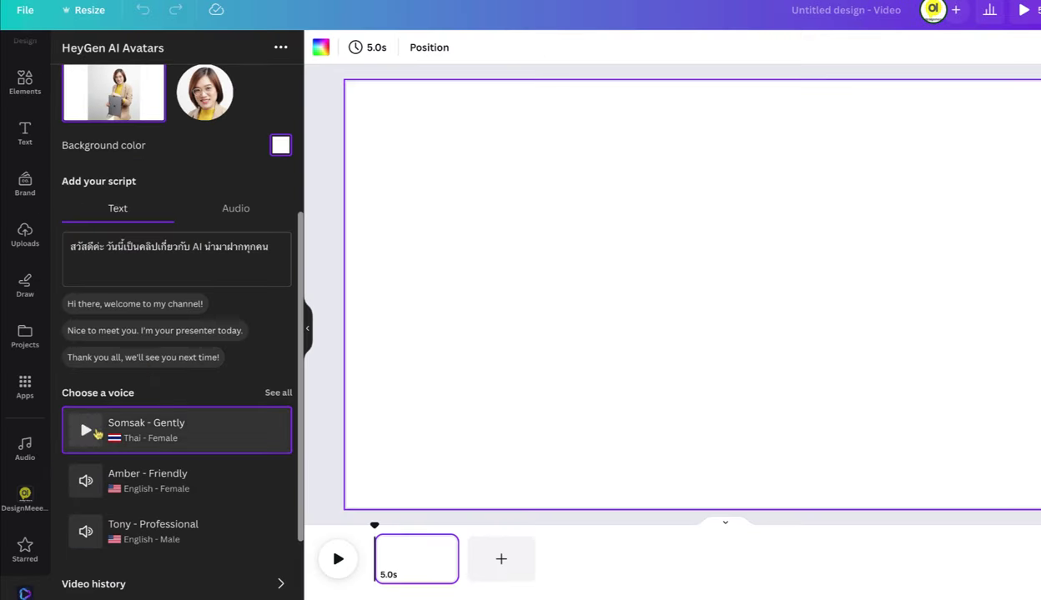
pyautogui.scroll(-2, 125, 501)
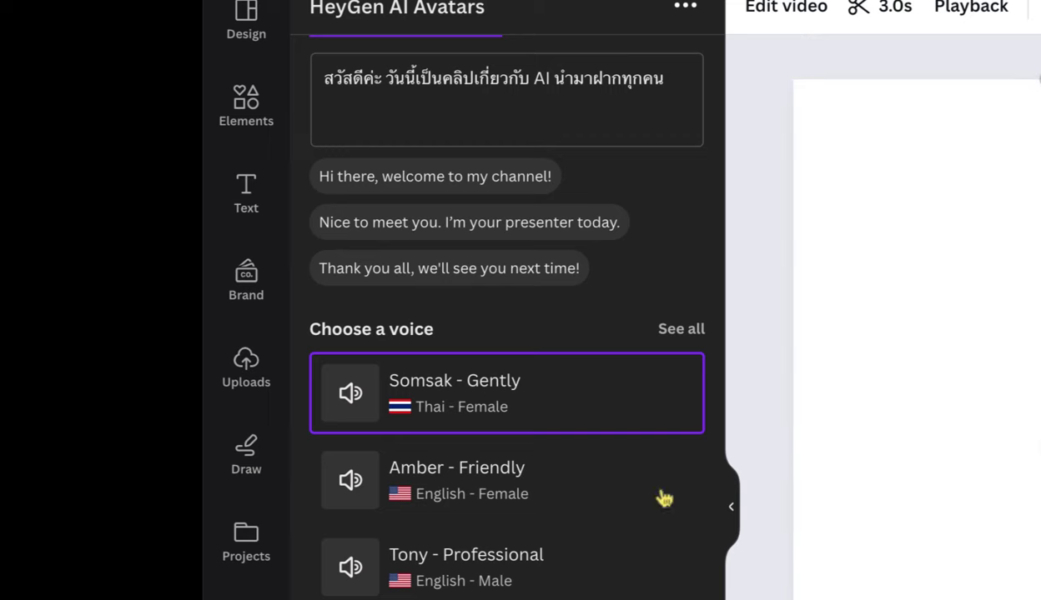
# Choose the photo avatar of the red-haired woman, keep the Somsak - Gently voice and generate the AI video
pyautogui.scroll(5, 665, 498)
pyautogui.click(686, 324)
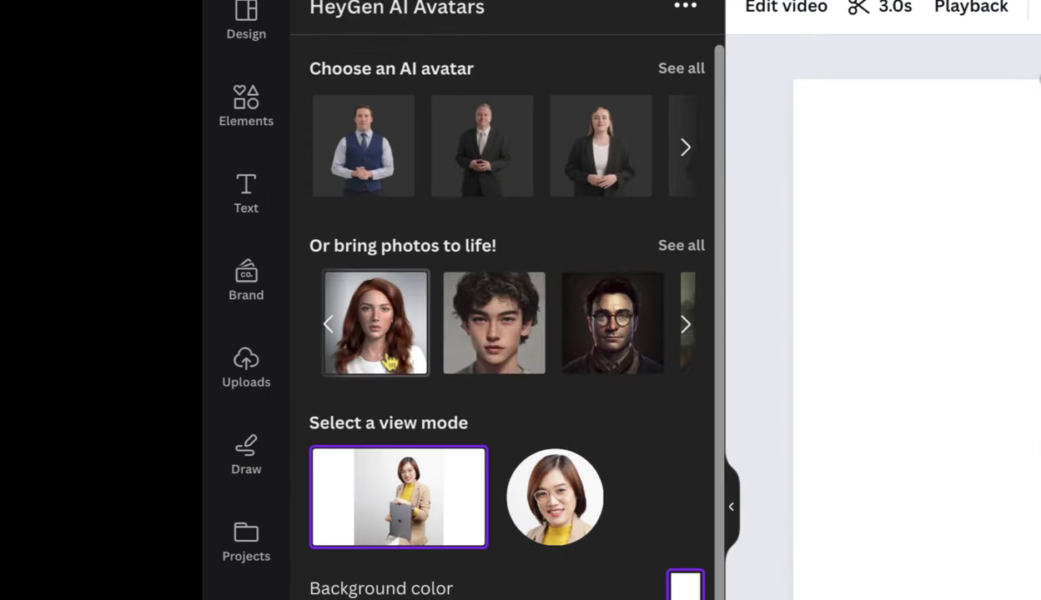
pyautogui.click(390, 363)
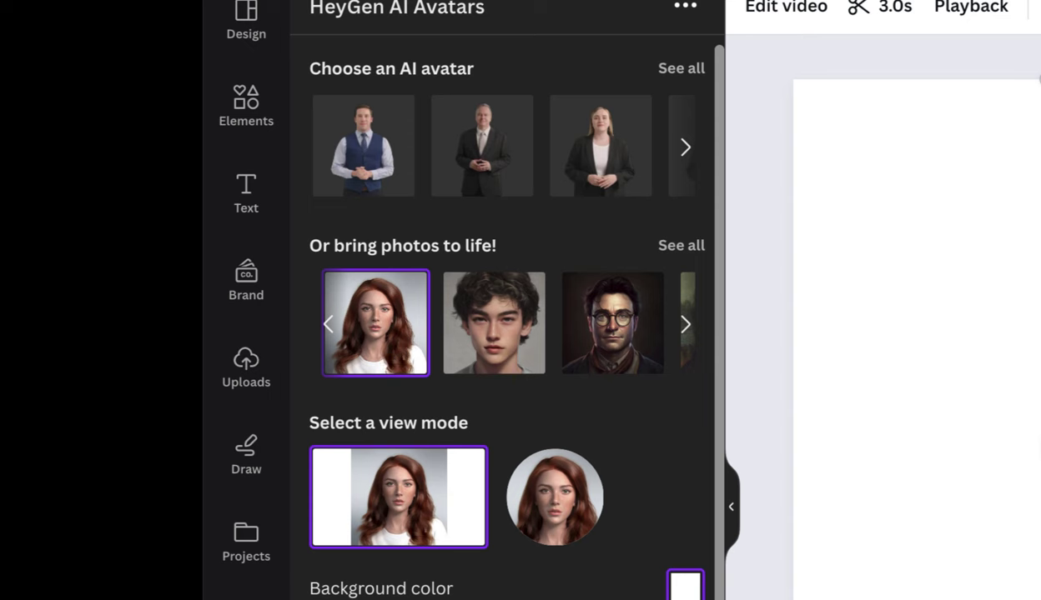
pyautogui.scroll(-1, 501, 317)
pyautogui.scroll(1, 500, 317)
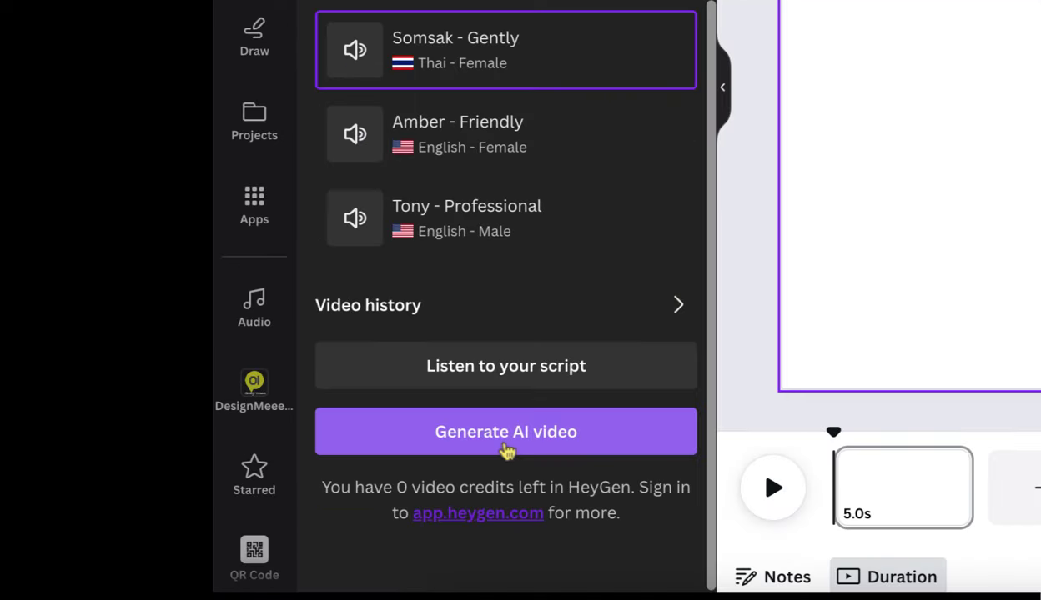
pyautogui.click(505, 442)
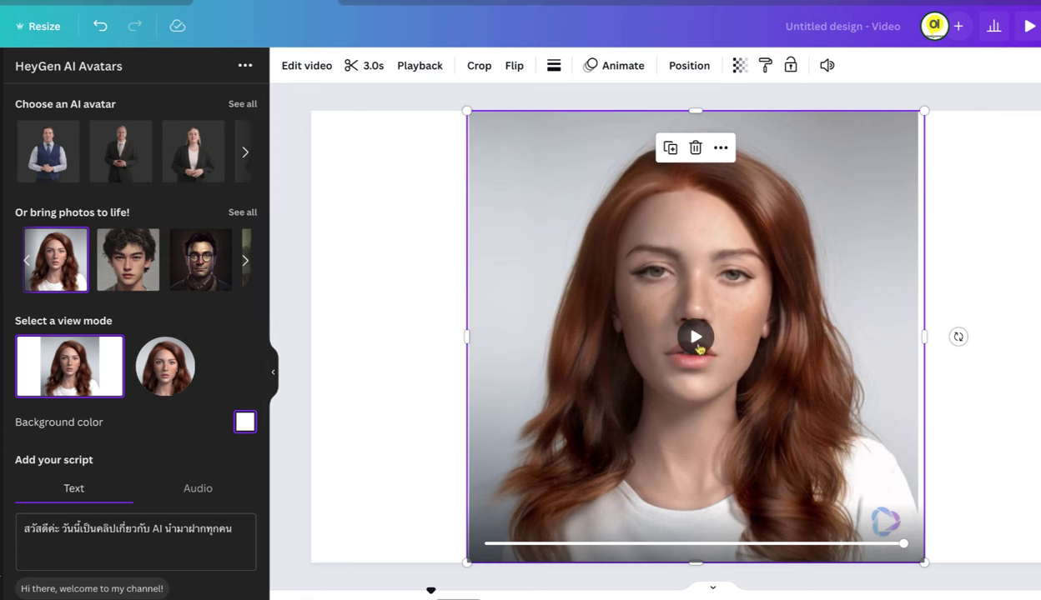
# Play the generated avatar video and replace its script with "สวัสดีค่ะ ดิฉันดีไซน์มี ยินดีที่ได้พบกัน ในวันนี้ค่ะ"
pyautogui.click(698, 344)
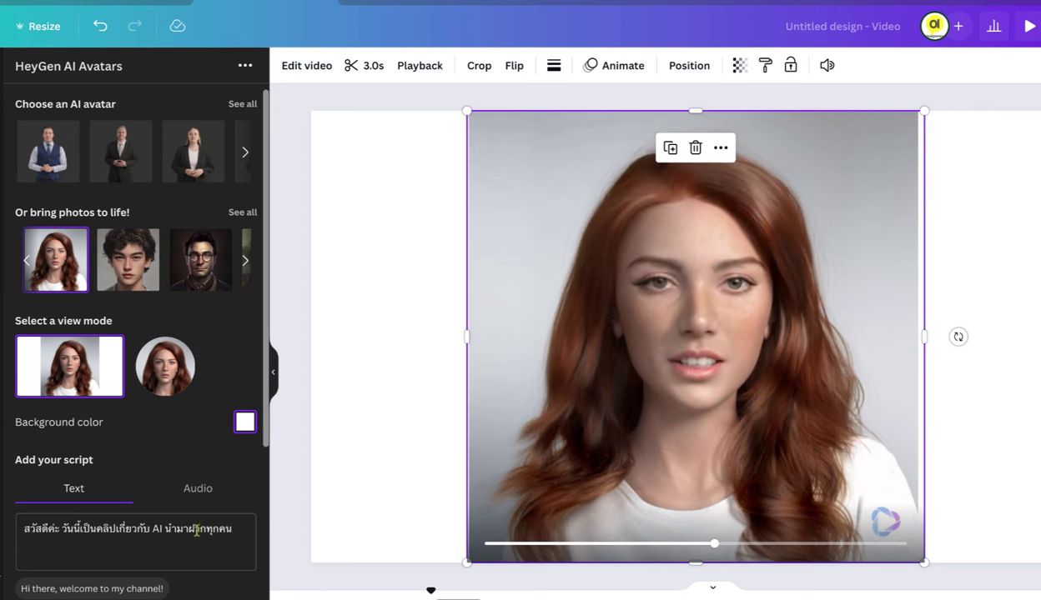
pyautogui.hotkey('ctrl', 'a')
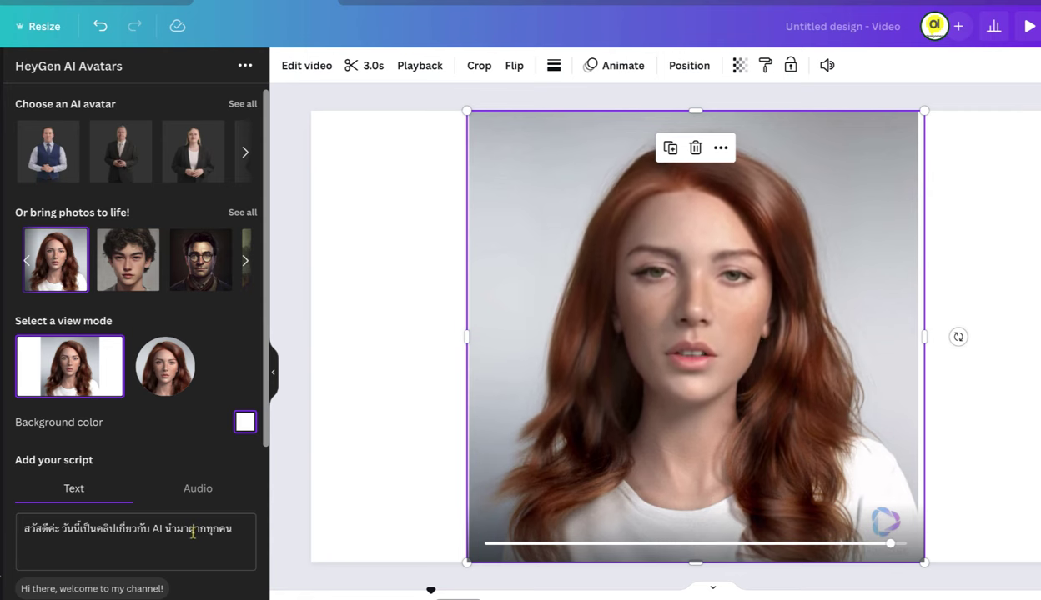
pyautogui.doubleClick(196, 531)
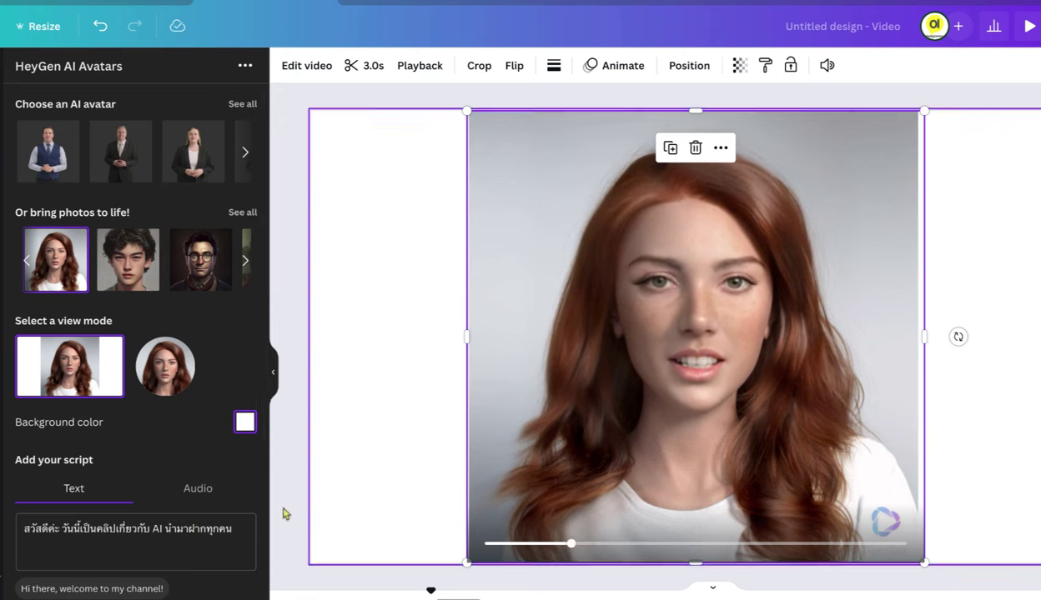
pyautogui.tripleClick(183, 541)
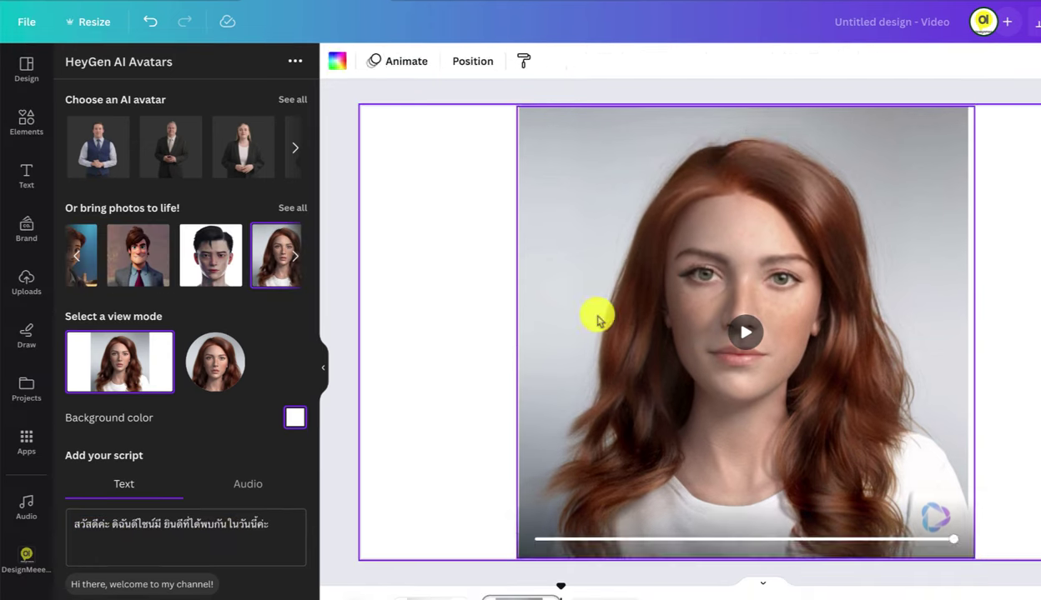
# Remove the background of the red-haired avatar video and search the elements for travel videos
pyautogui.click(358, 62)
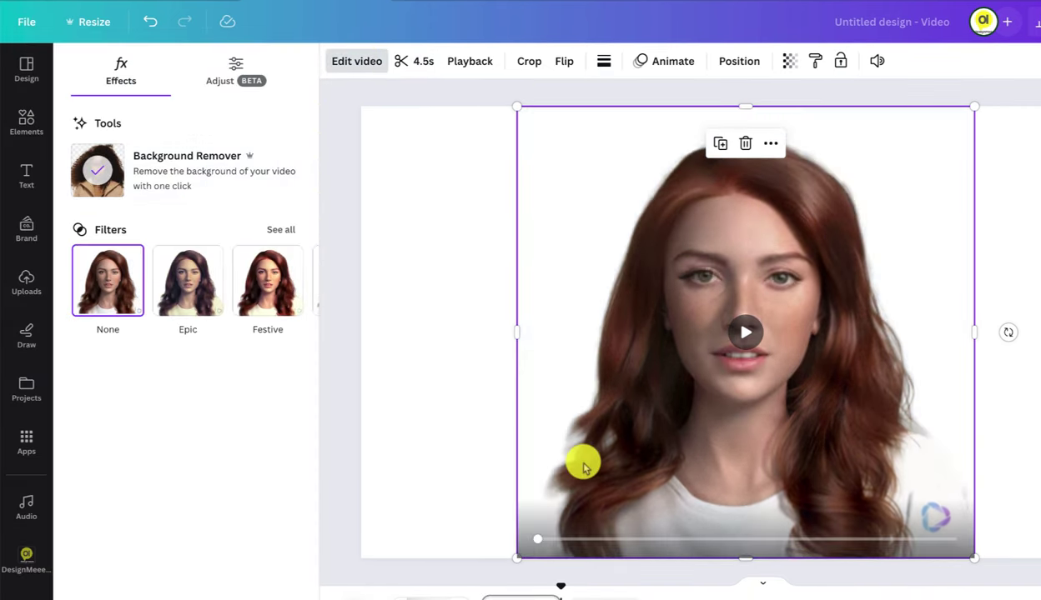
pyautogui.click(26, 121)
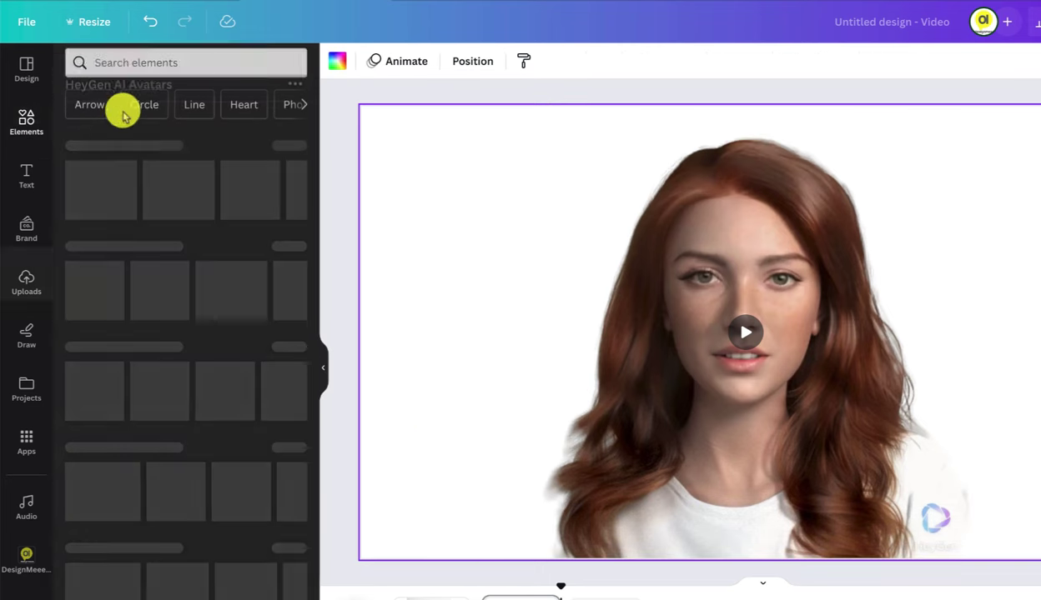
pyautogui.click(176, 69)
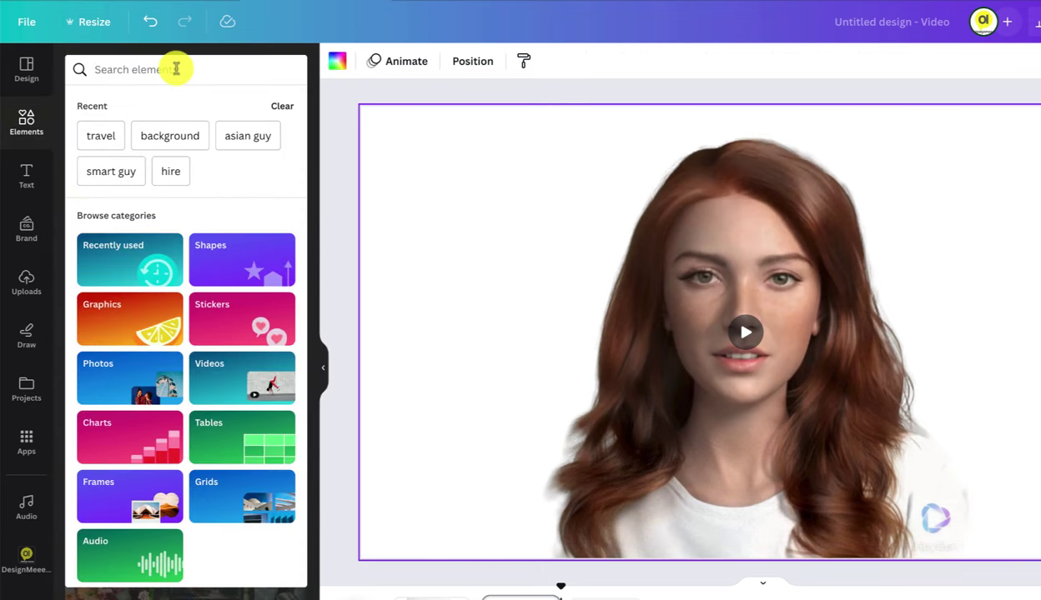
pyautogui.click(109, 135)
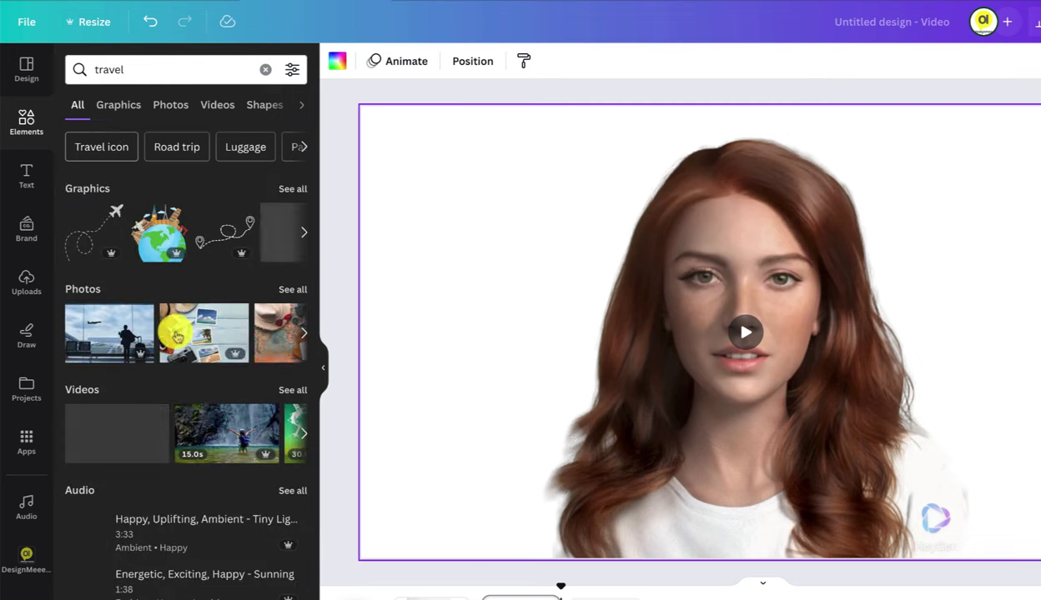
pyautogui.click(216, 104)
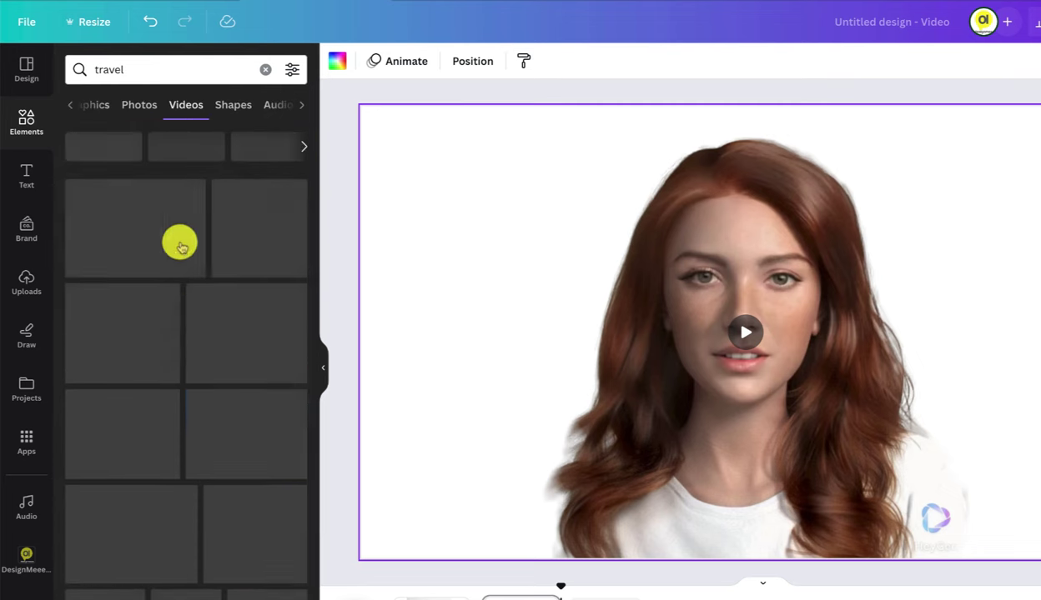
pyautogui.scroll(-5, 246, 411)
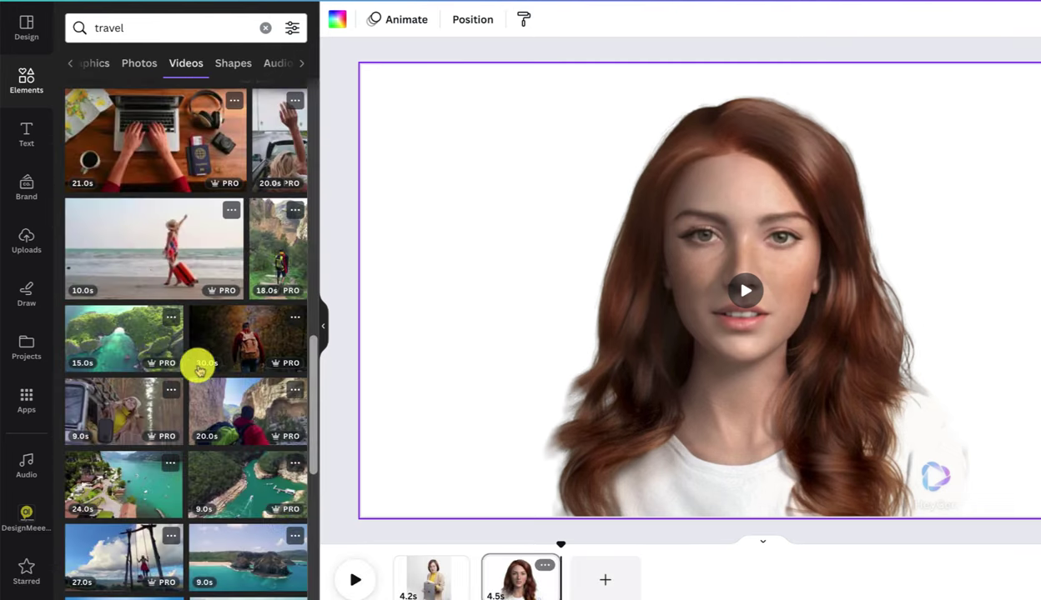
# Add the 15-second aerial video of the green island bay to the page and send it behind the avatar
pyautogui.moveTo(139, 278); pyautogui.dragTo(382, 246)
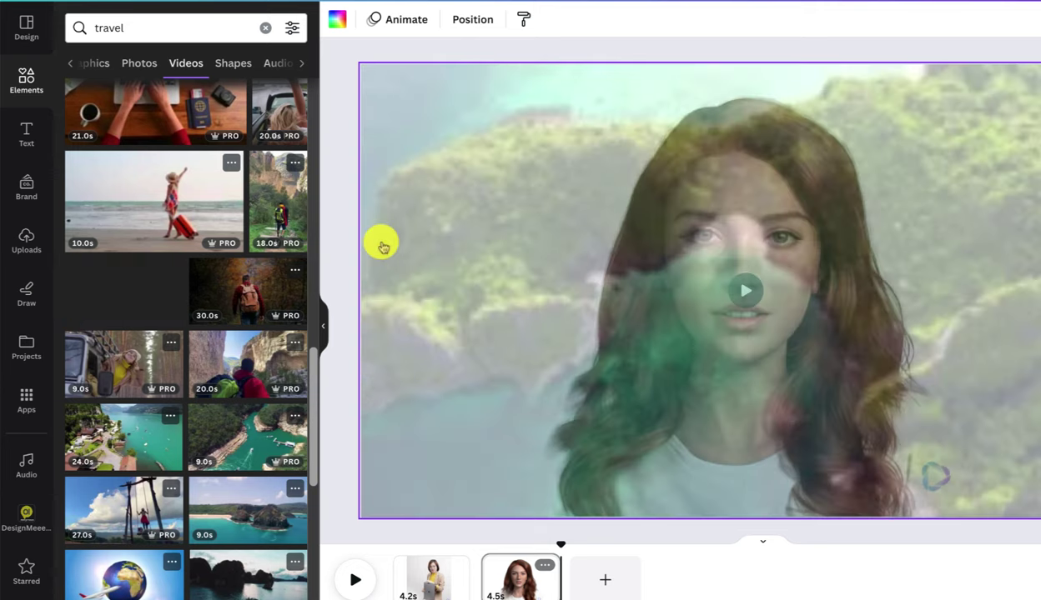
pyautogui.moveTo(463, 237); pyautogui.dragTo(494, 213)
pyautogui.rightClick(483, 213)
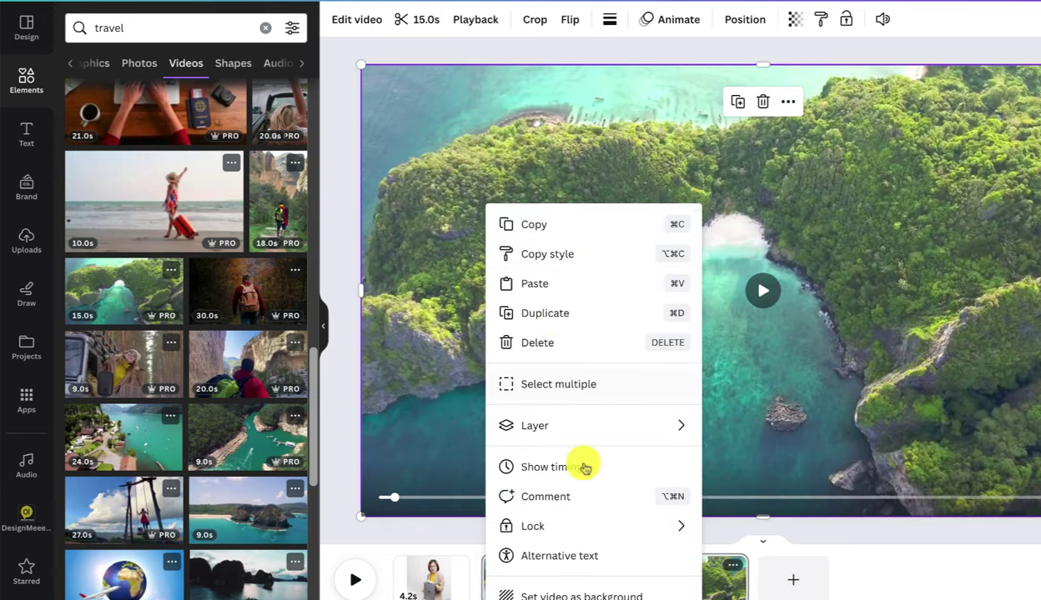
pyautogui.moveTo(560, 434)
pyautogui.click(774, 520)
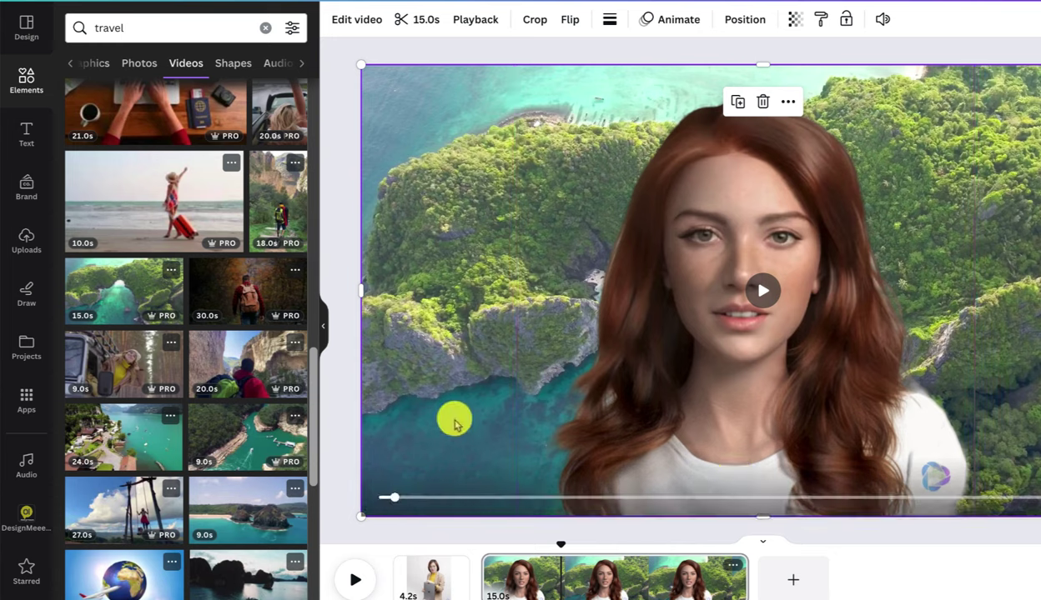
# Move the avatar slightly lower over the island bay video and enlarge it a little
pyautogui.click(696, 396)
pyautogui.moveTo(731, 331); pyautogui.dragTo(725, 360)
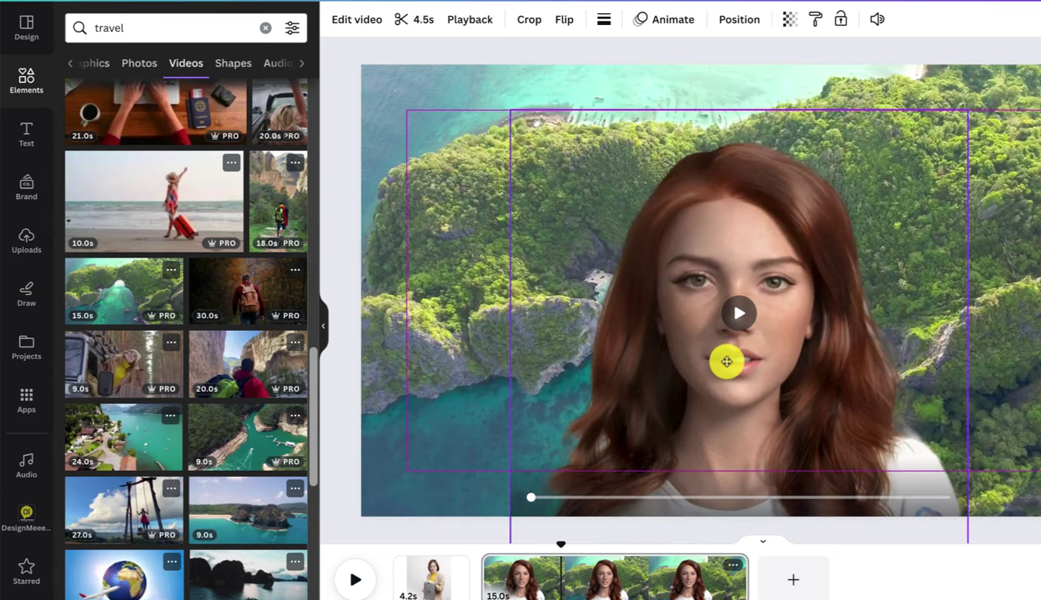
pyautogui.moveTo(982, 116); pyautogui.dragTo(987, 89)
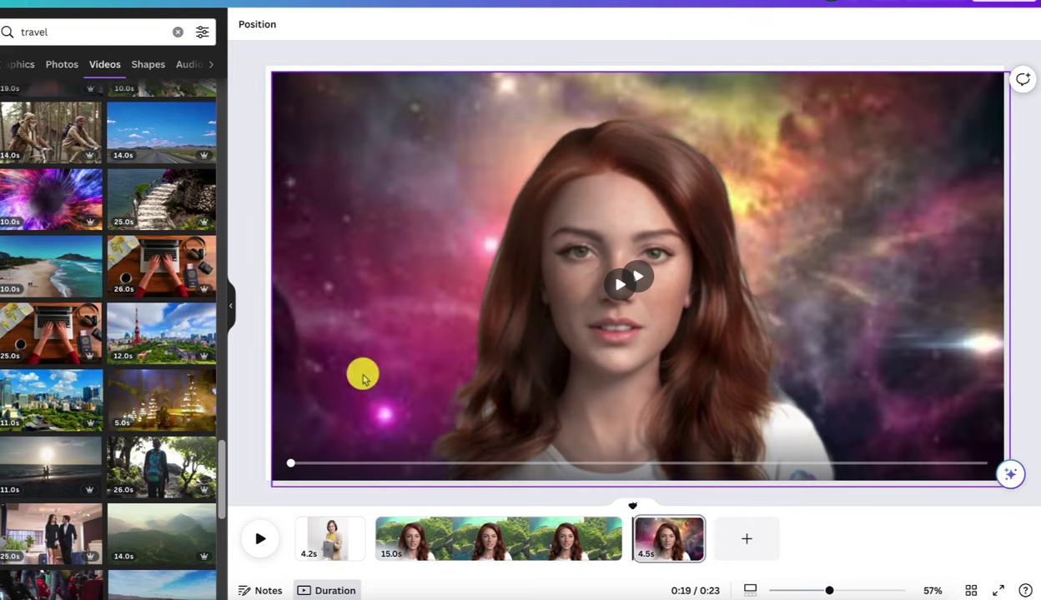
# Play back the 4.5-second page showing the avatar in front of the galaxy background
pyautogui.click(667, 534)
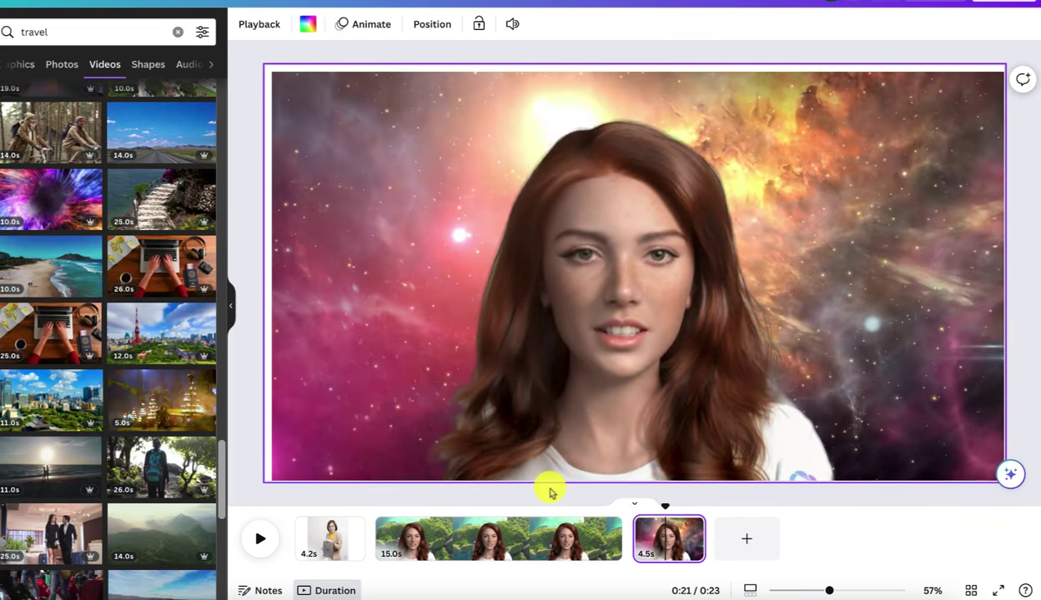
pyautogui.click(261, 540)
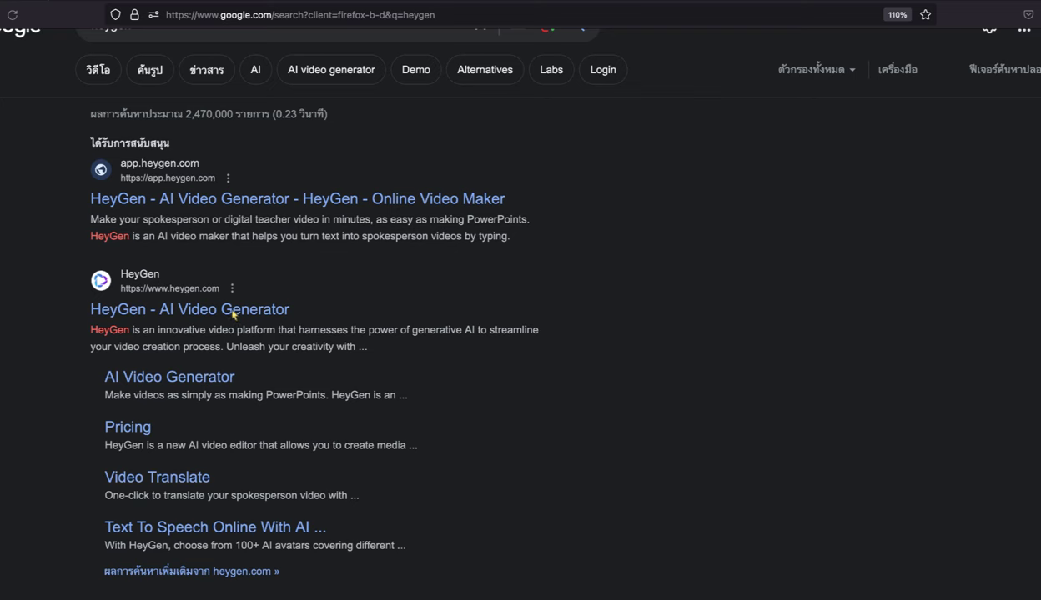
# Open the HeyGen - AI Video Generator website from the search results and review its cost comparison and Avatars feature section
pyautogui.click(182, 311)
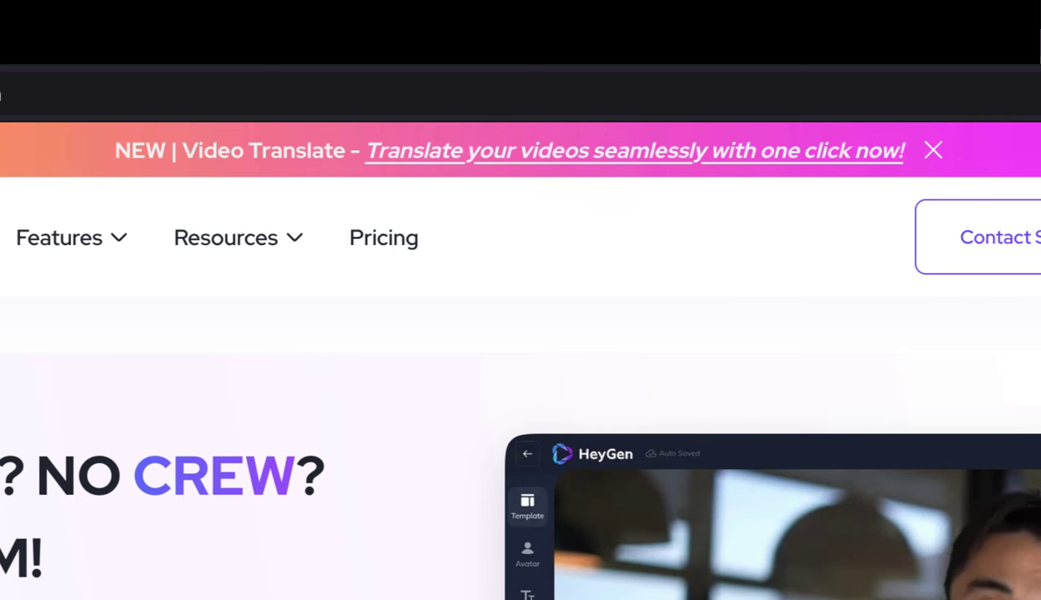
pyautogui.scroll(-5, 688, 409)
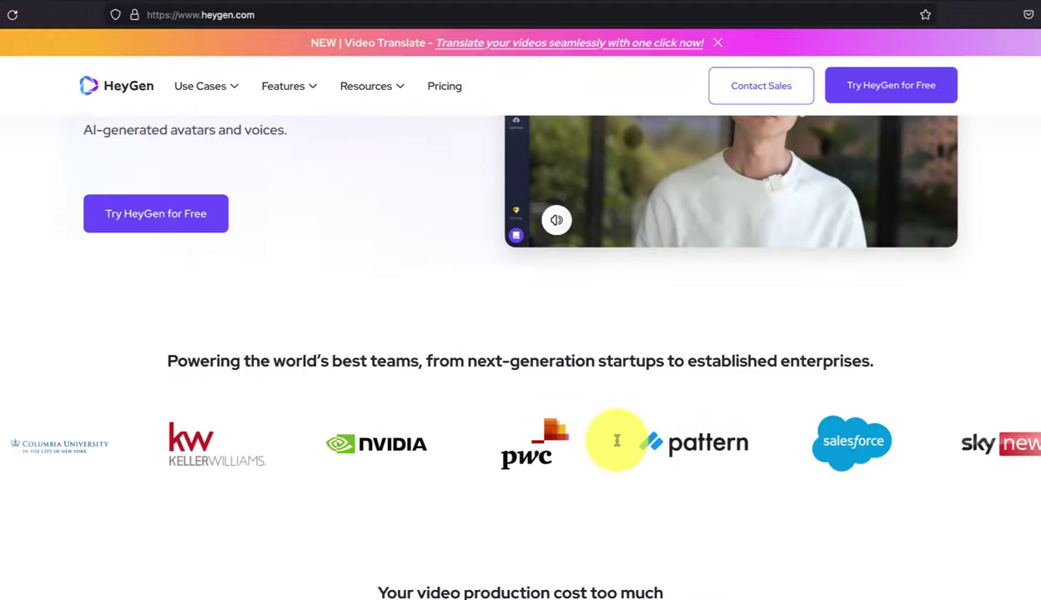
pyautogui.scroll(-7, 617, 441)
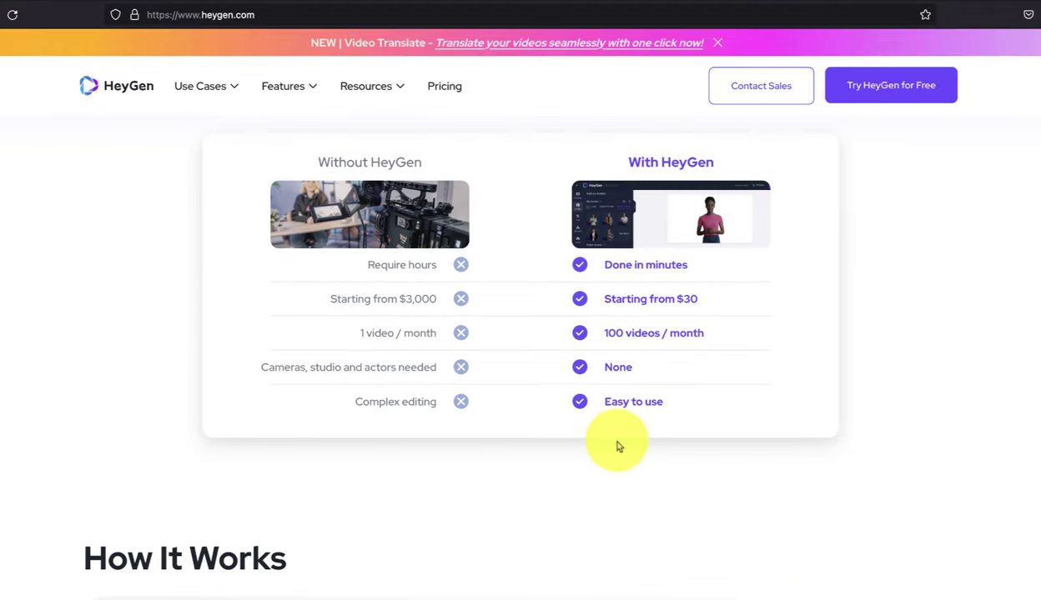
pyautogui.scroll(-5, 617, 446)
pyautogui.scroll(-15, 619, 446)
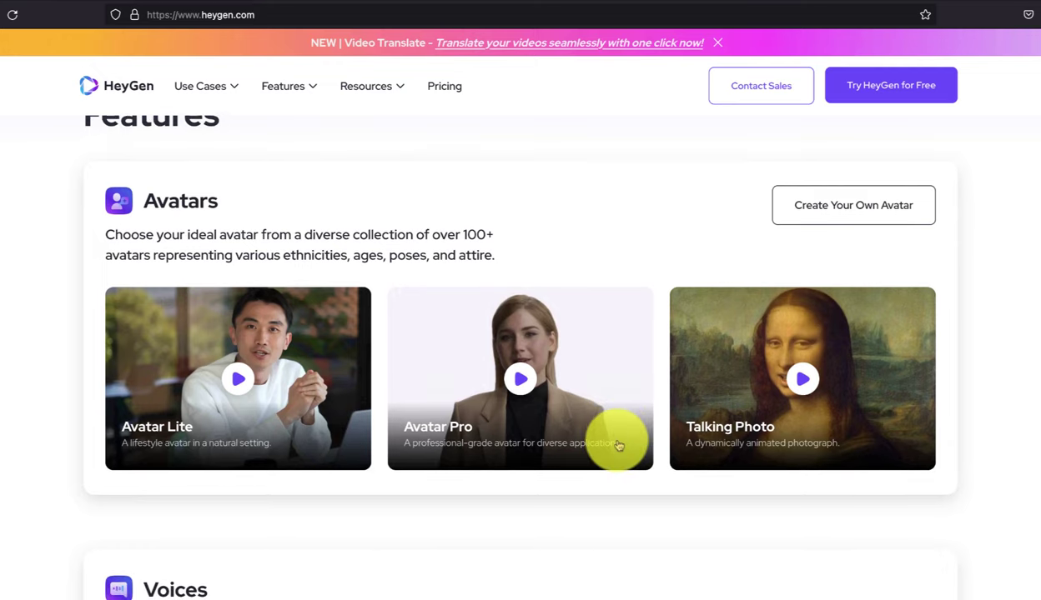
pyautogui.scroll(-1, 618, 446)
pyautogui.moveTo(263, 321)
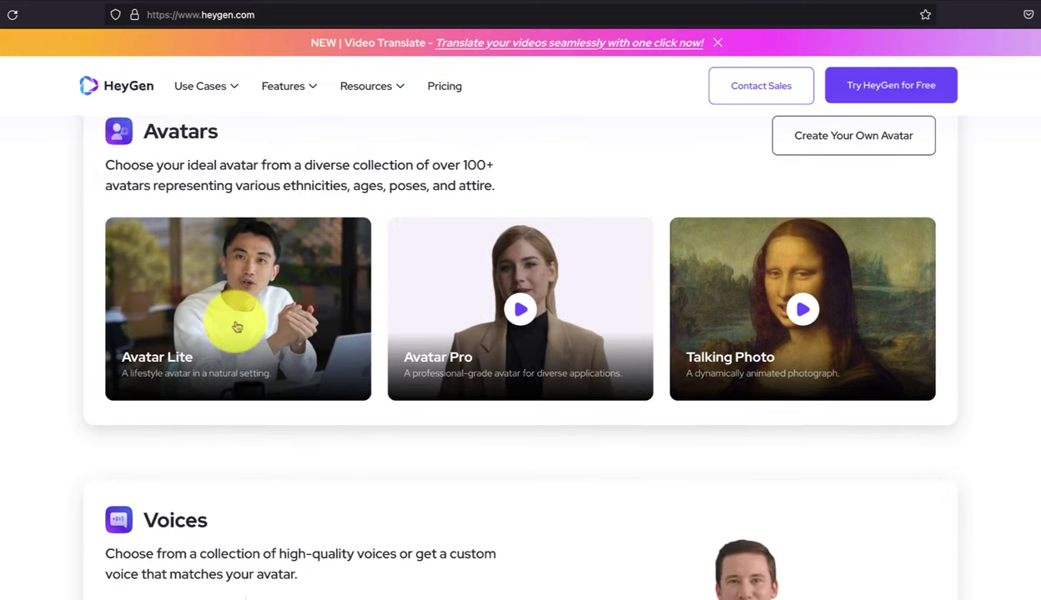
pyautogui.scroll(1, 253, 339)
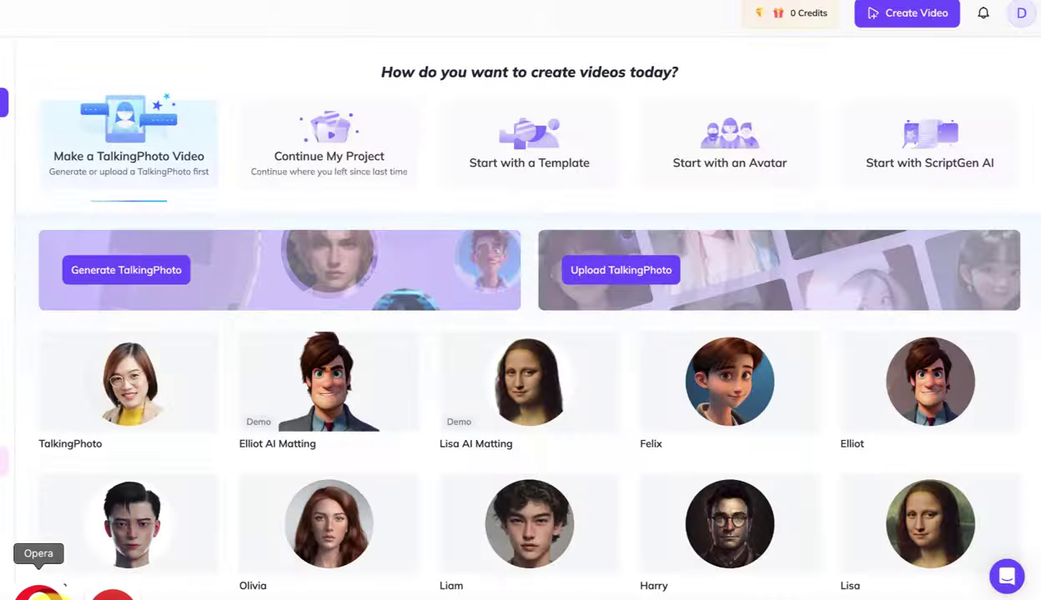
# Open HeyGen's option for starting with a template and preview the Furniture Sale template
pyautogui.click(606, 171)
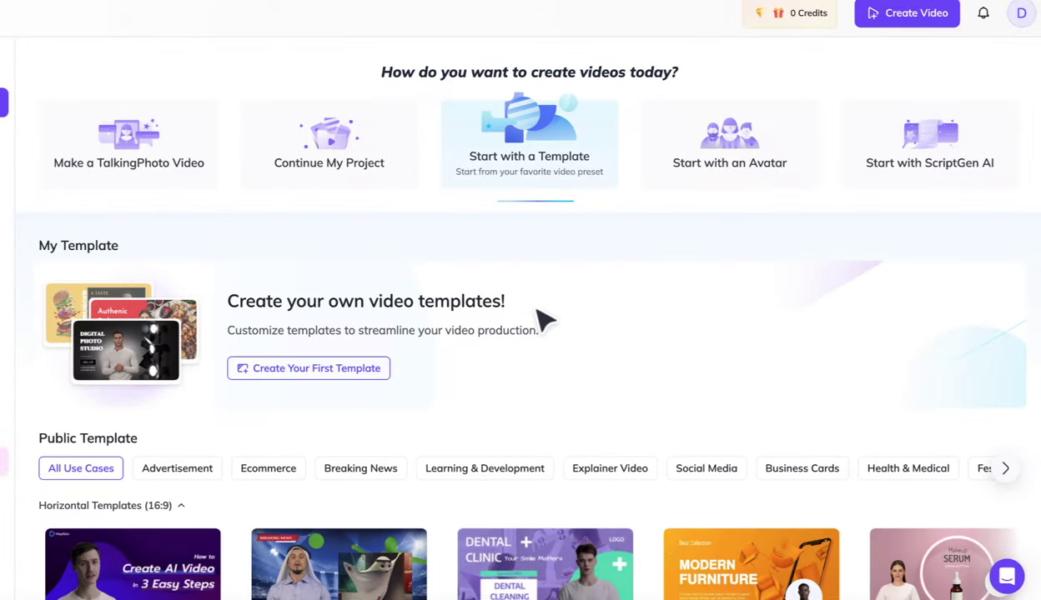
pyautogui.scroll(-4, 538, 313)
pyautogui.click(760, 249)
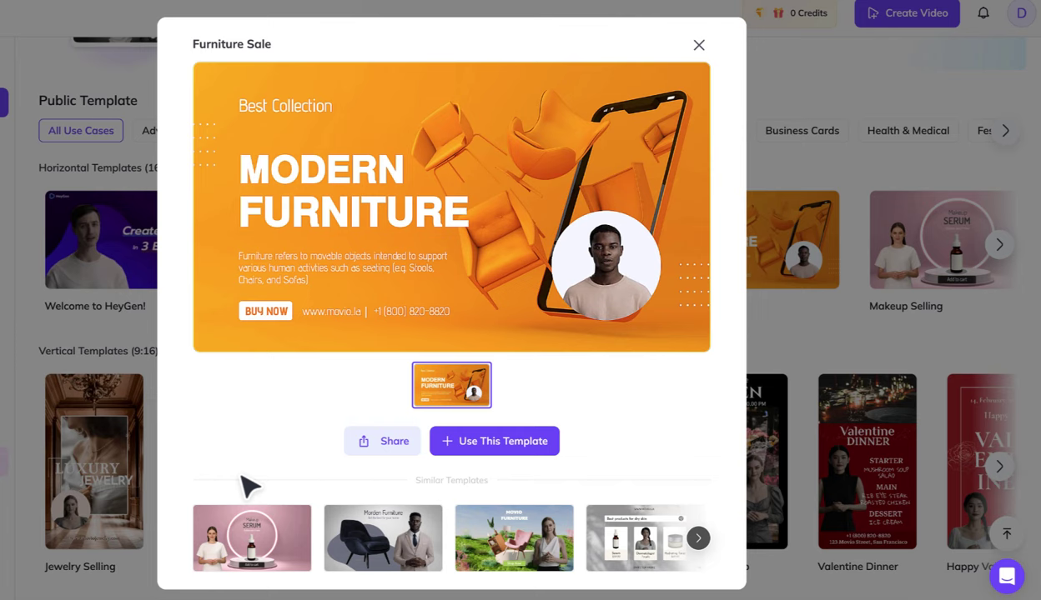
pyautogui.moveTo(638, 334)
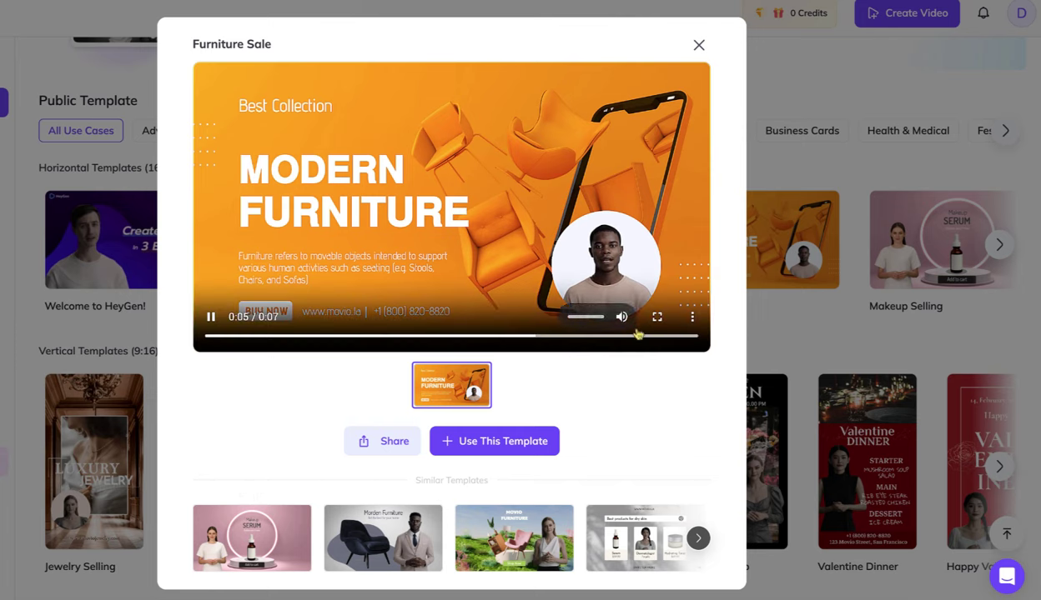
pyautogui.click(957, 260)
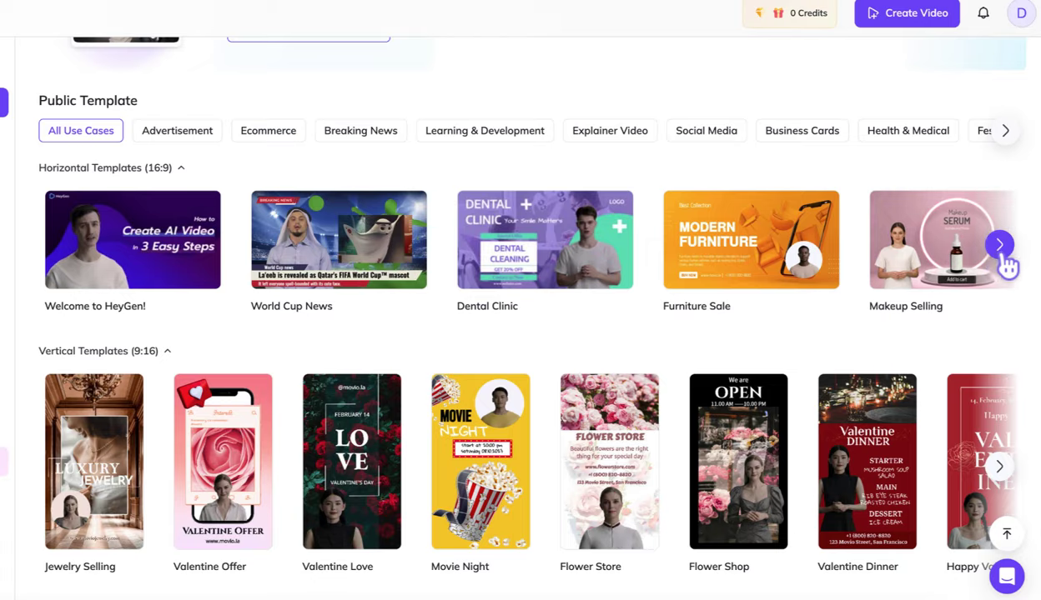
# Browse further horizontal templates and preview the Makeup Selling template
pyautogui.click(1001, 250)
pyautogui.click(314, 274)
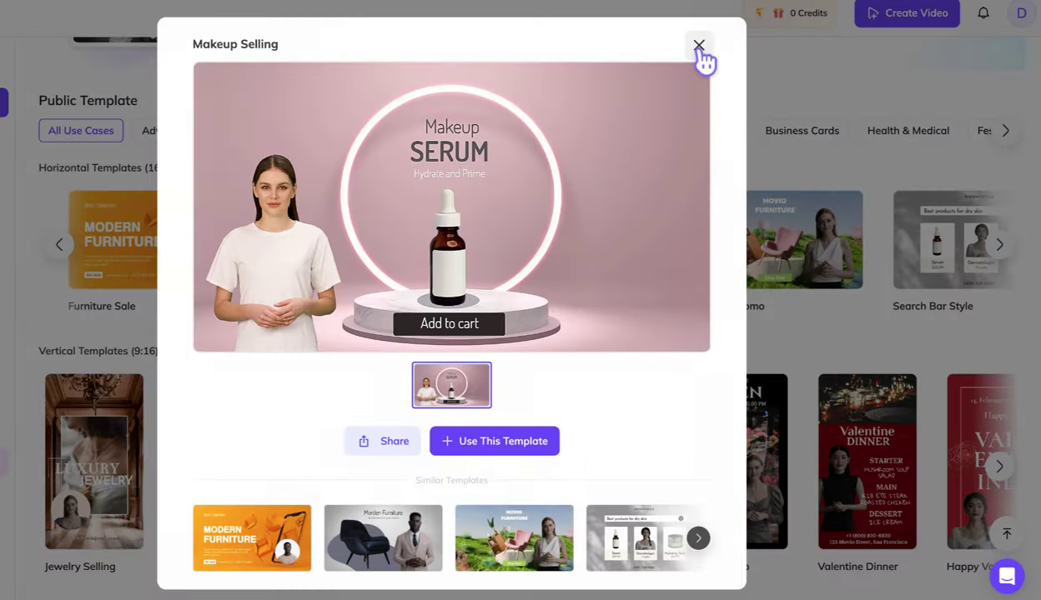
pyautogui.click(697, 51)
pyautogui.scroll(4, 860, 202)
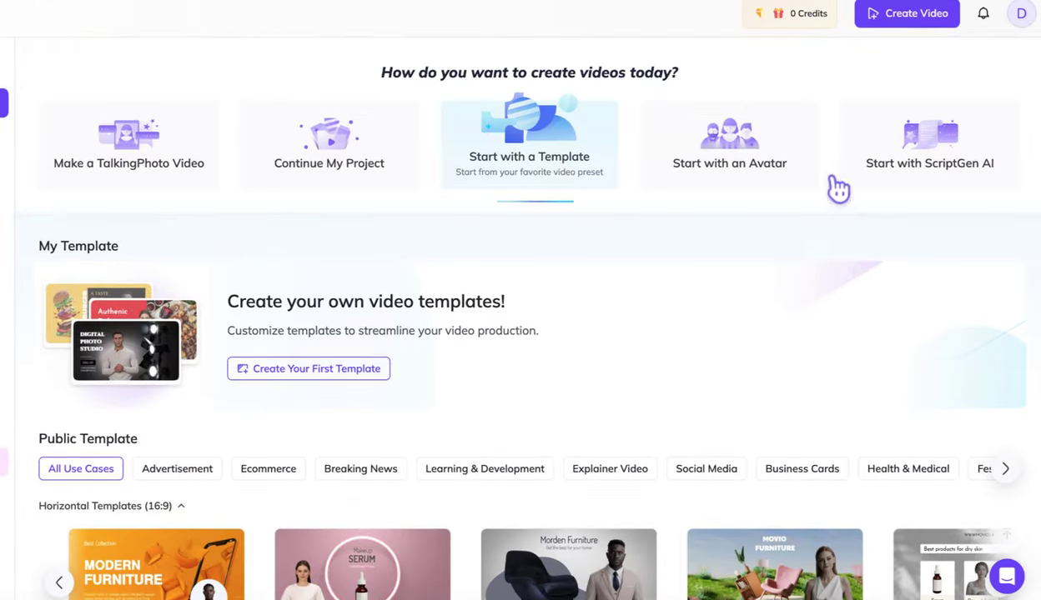
# Open the option for starting with an avatar and look through the Avatar Pro library
pyautogui.click(738, 163)
pyautogui.scroll(-5, 663, 288)
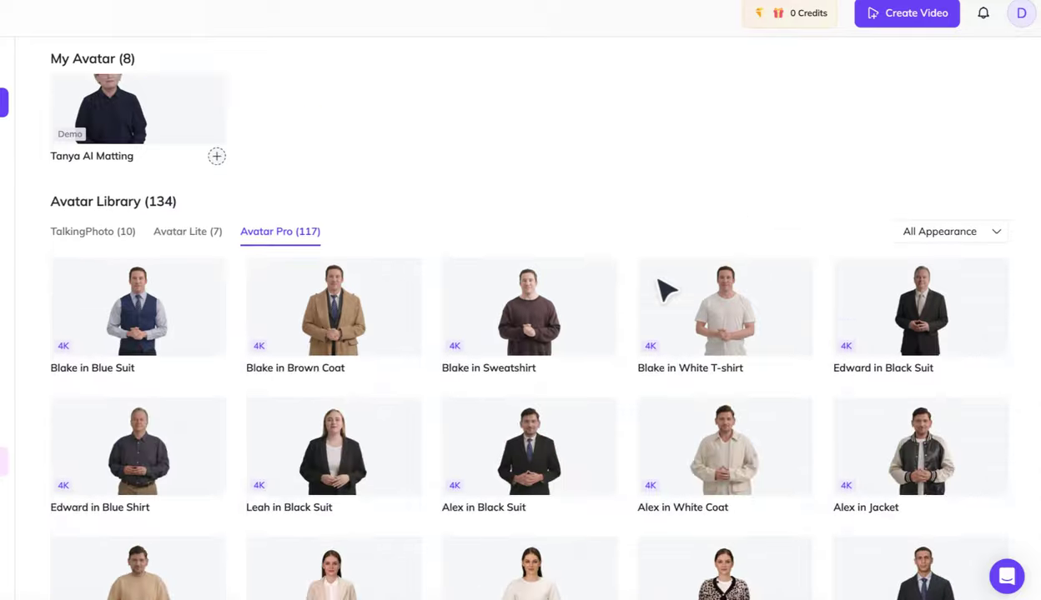
pyautogui.scroll(-3, 664, 294)
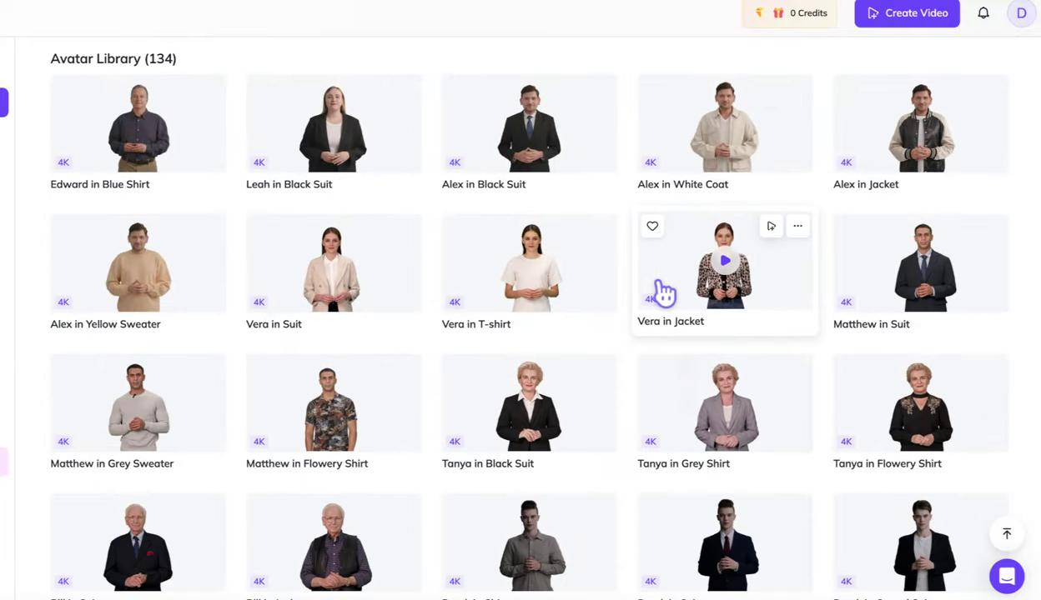
# Look through the remaining Avatar Pro models in HeyGen's avatar library
pyautogui.scroll(-7, 755, 388)
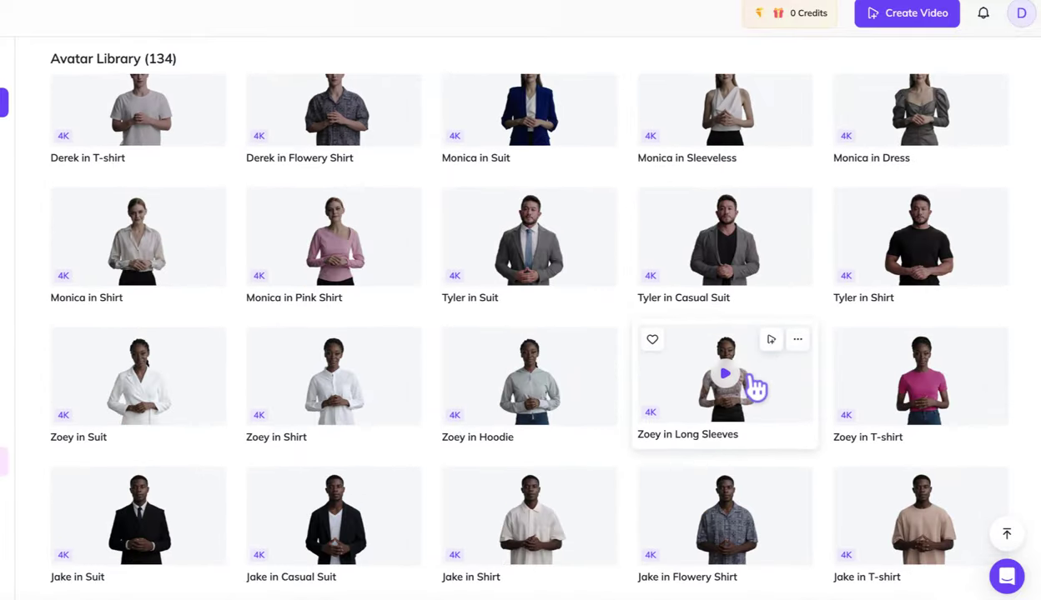
pyautogui.scroll(-5, 755, 388)
pyautogui.scroll(15, 756, 387)
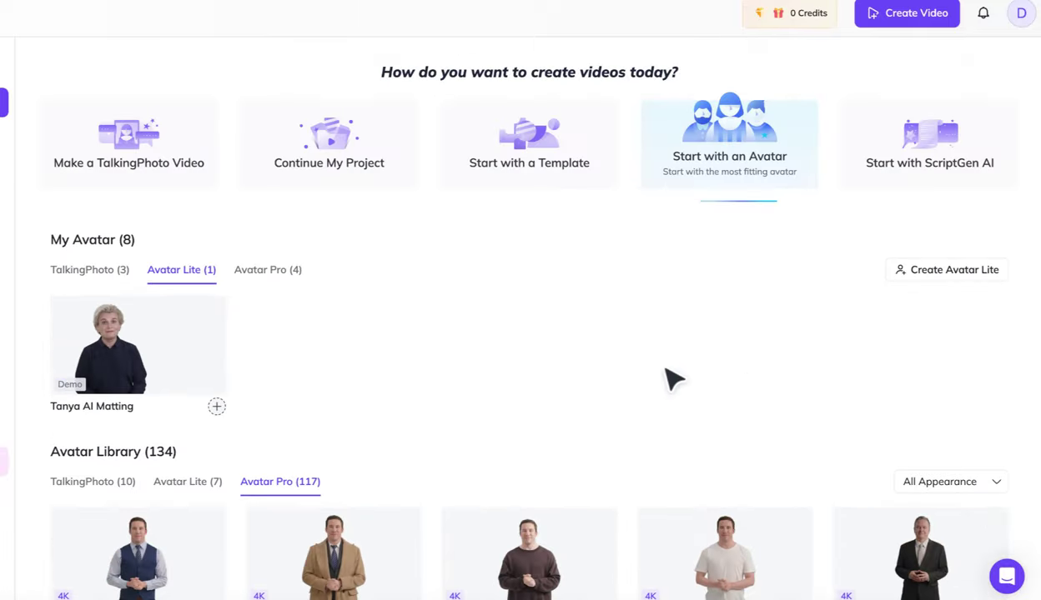
# Open HeyGen's pricing plans and compare the monthly and yearly billing options
pyautogui.click(79, 486)
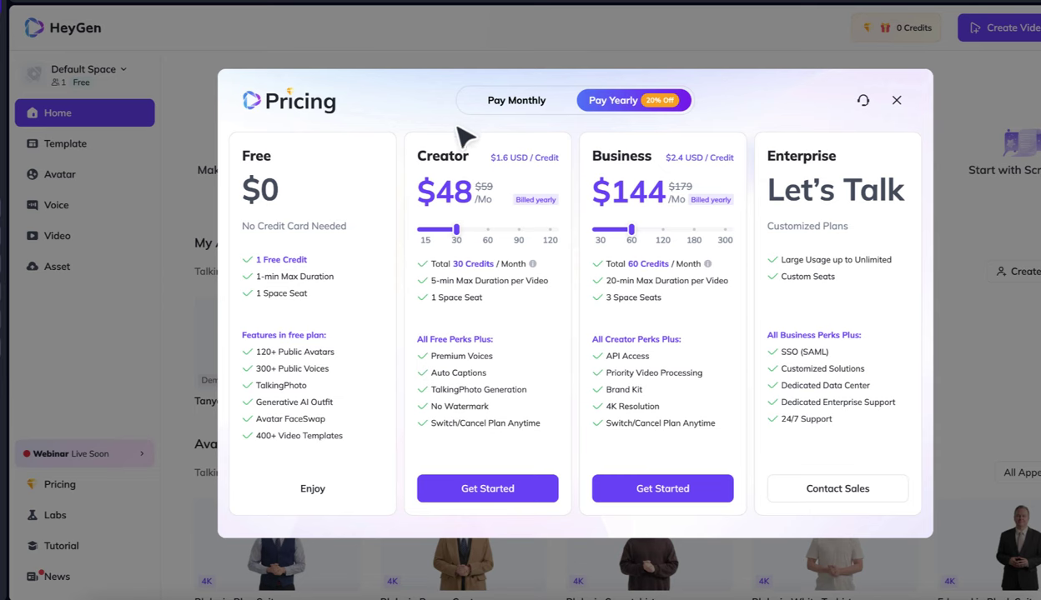
pyautogui.click(517, 102)
pyautogui.click(617, 102)
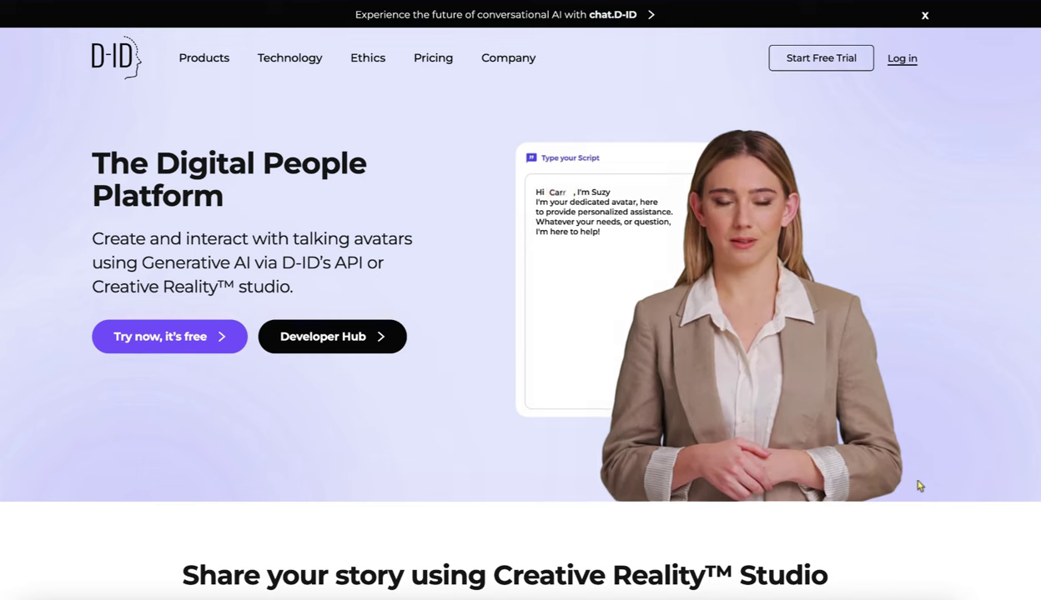
# Skim the D-ID homepage, and switch to Canva to look over its apps page before returning to its home page
pyautogui.scroll(-5, 634, 536)
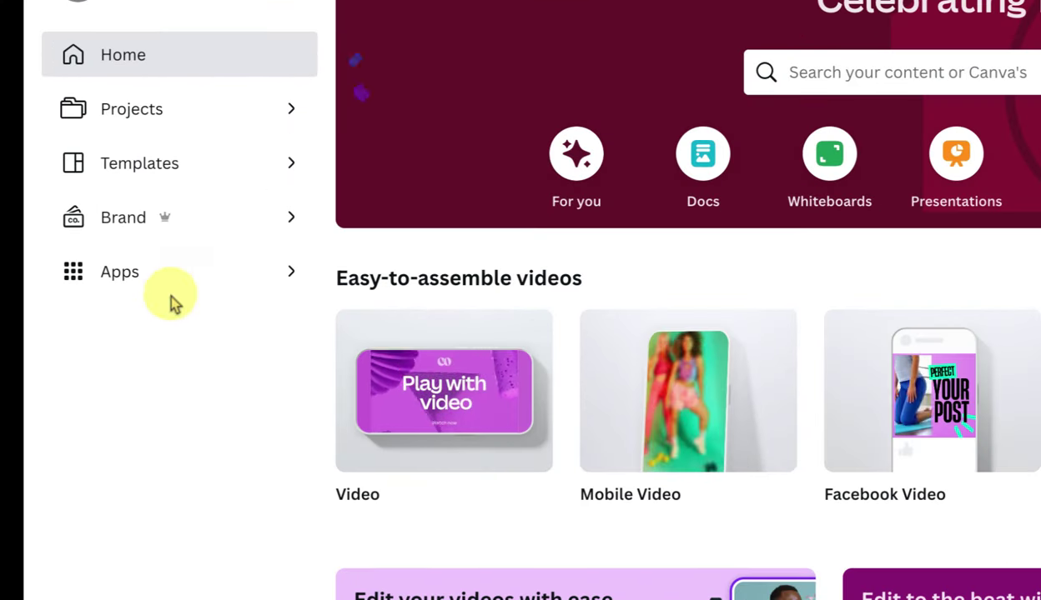
pyautogui.click(117, 283)
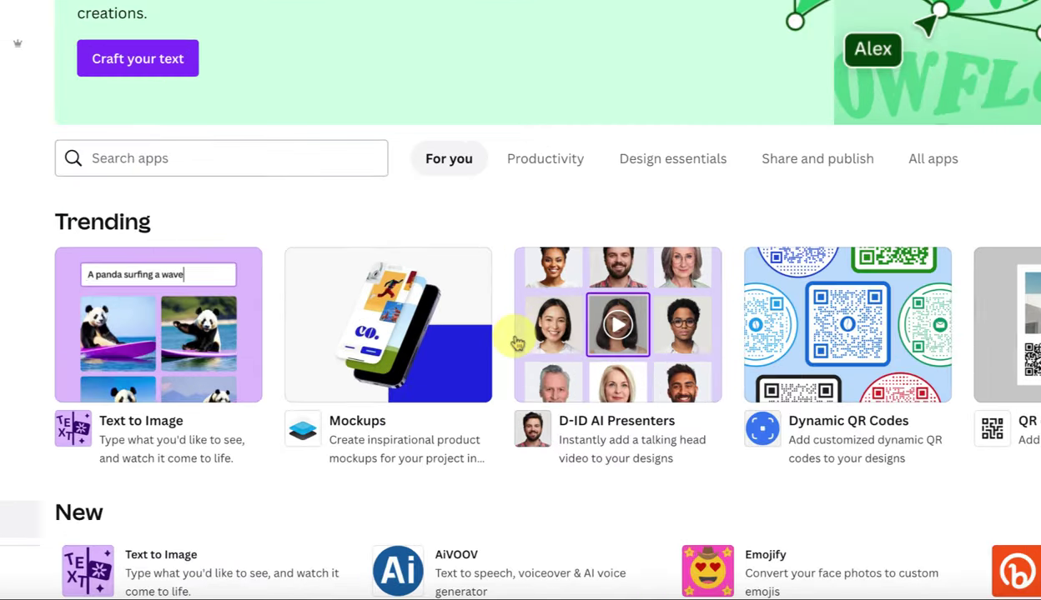
pyautogui.click(227, 157)
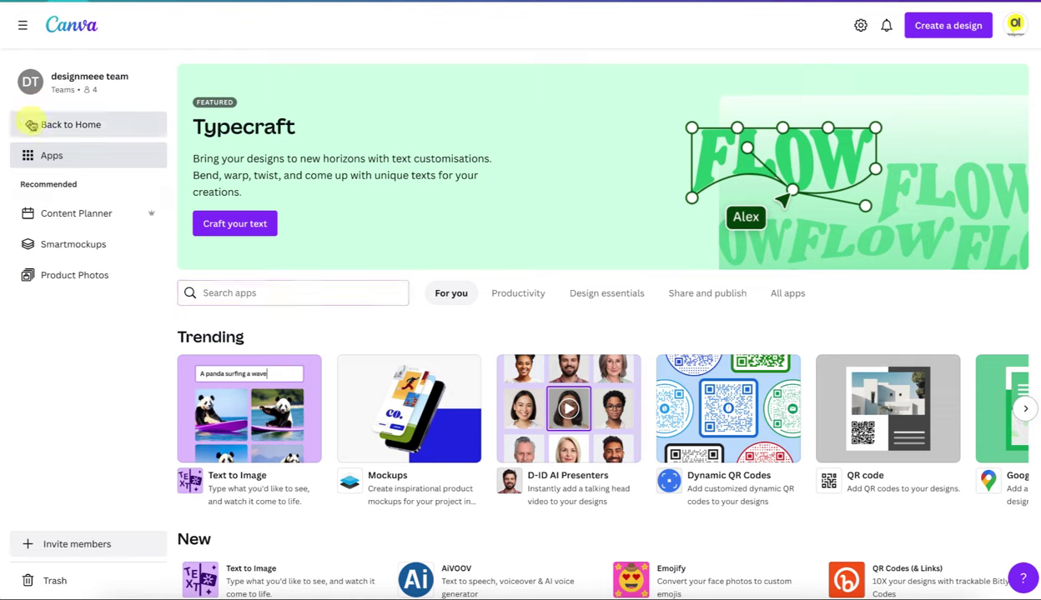
pyautogui.click(33, 122)
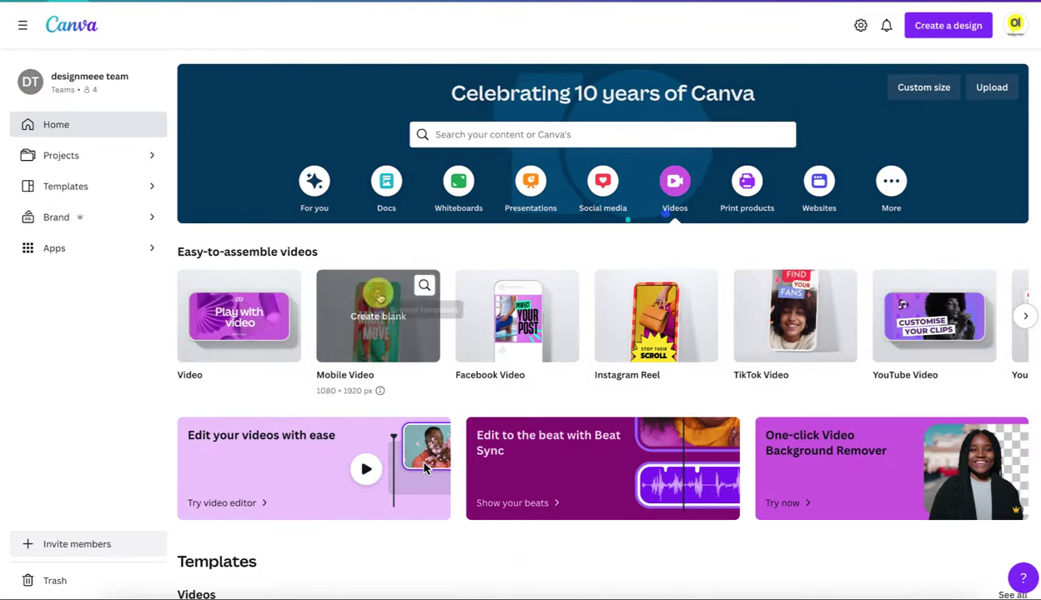
# Create a blank video design, search its apps for "d-id" and open D-ID AI Presenters
pyautogui.click(284, 305)
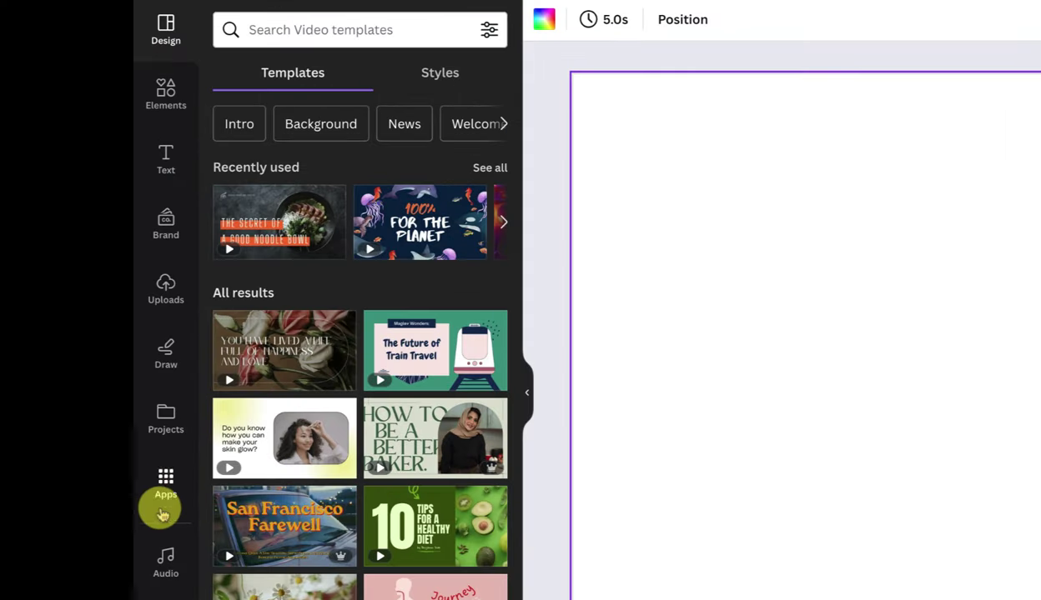
pyautogui.click(21, 388)
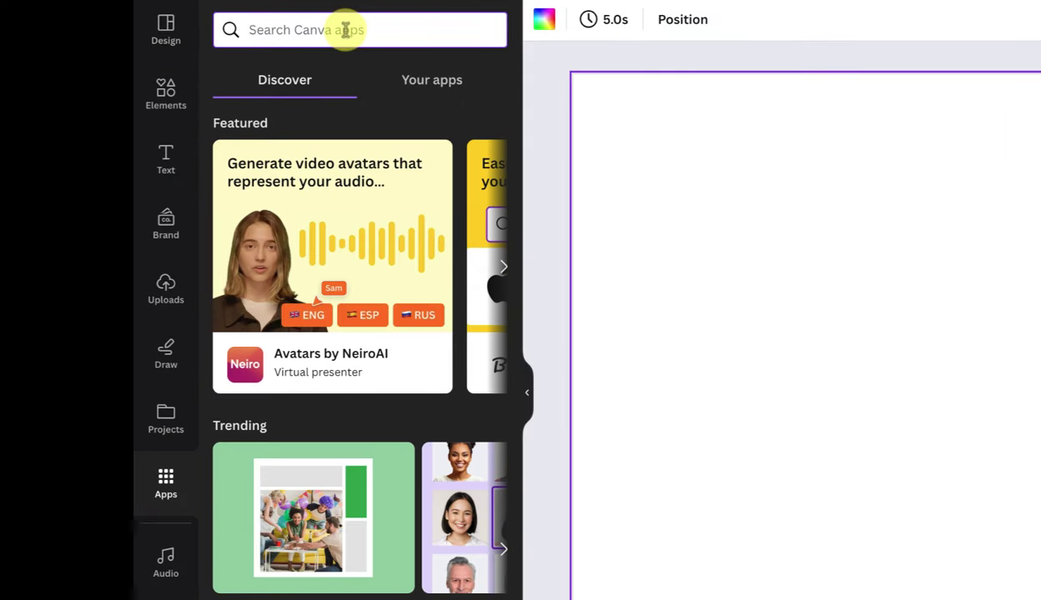
pyautogui.write('-')
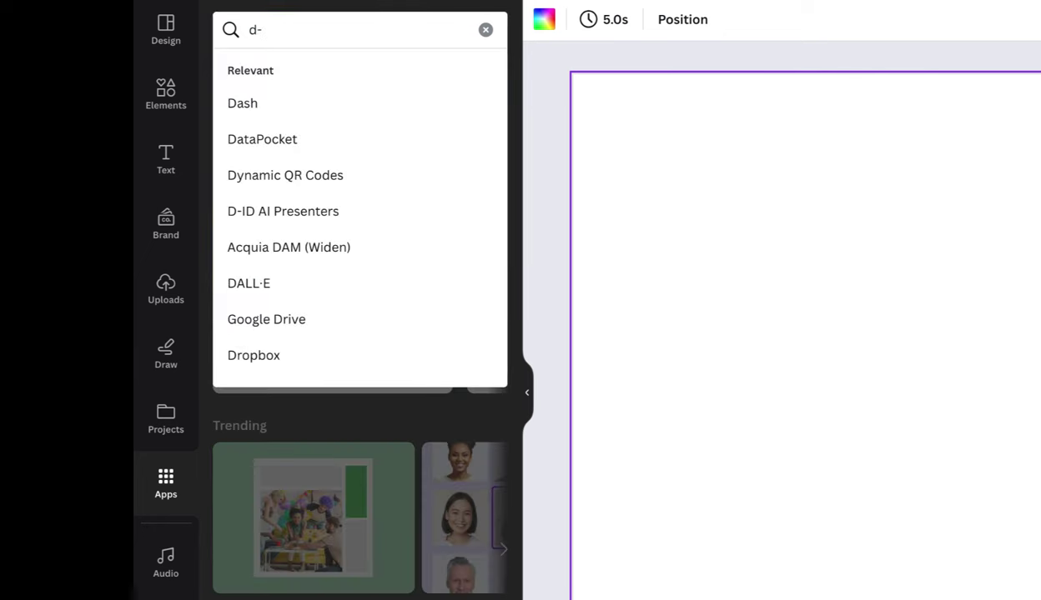
pyautogui.write('id')
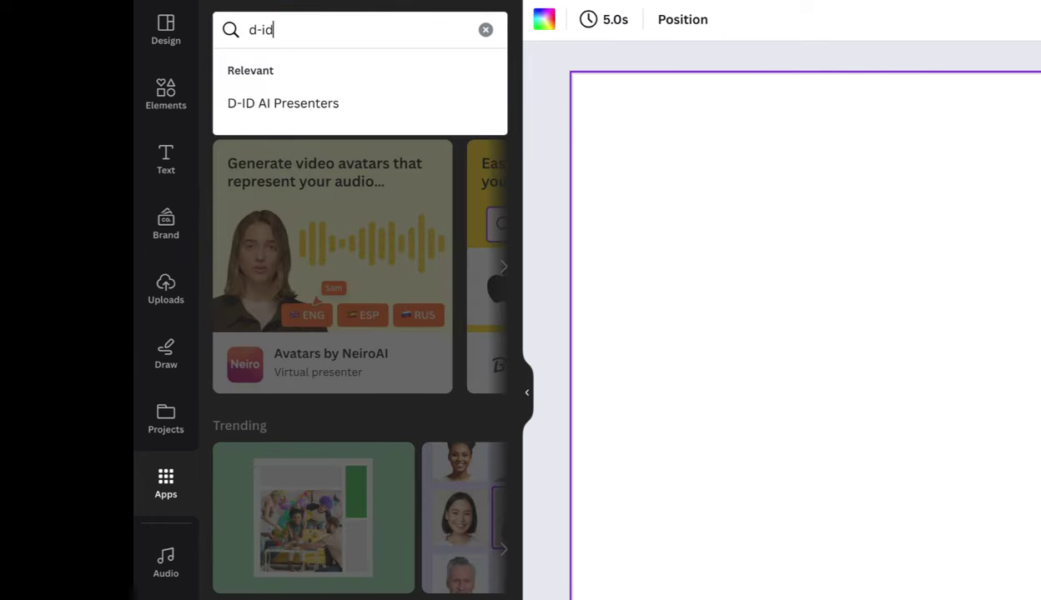
pyautogui.click(326, 108)
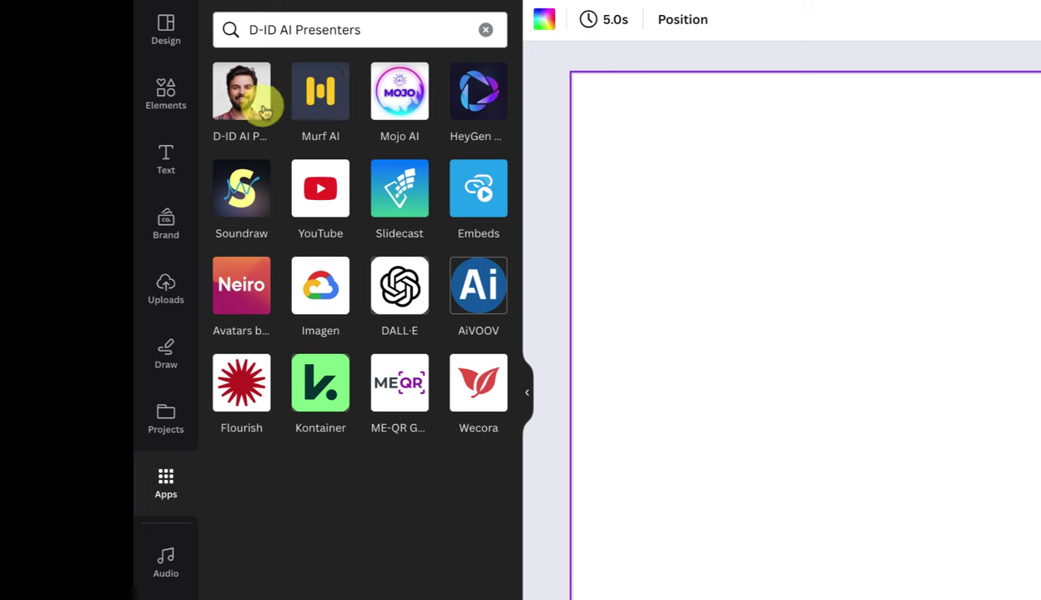
pyautogui.click(241, 93)
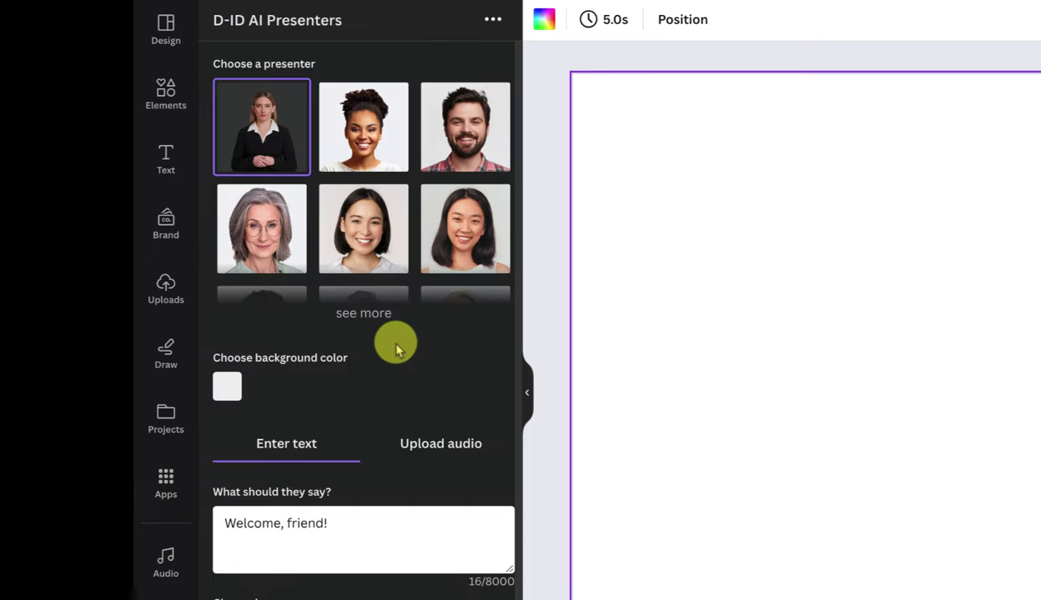
# Review the D-ID AI Presenters settings and expand the full presenter list to examine the available presenters
pyautogui.scroll(-3, 385, 314)
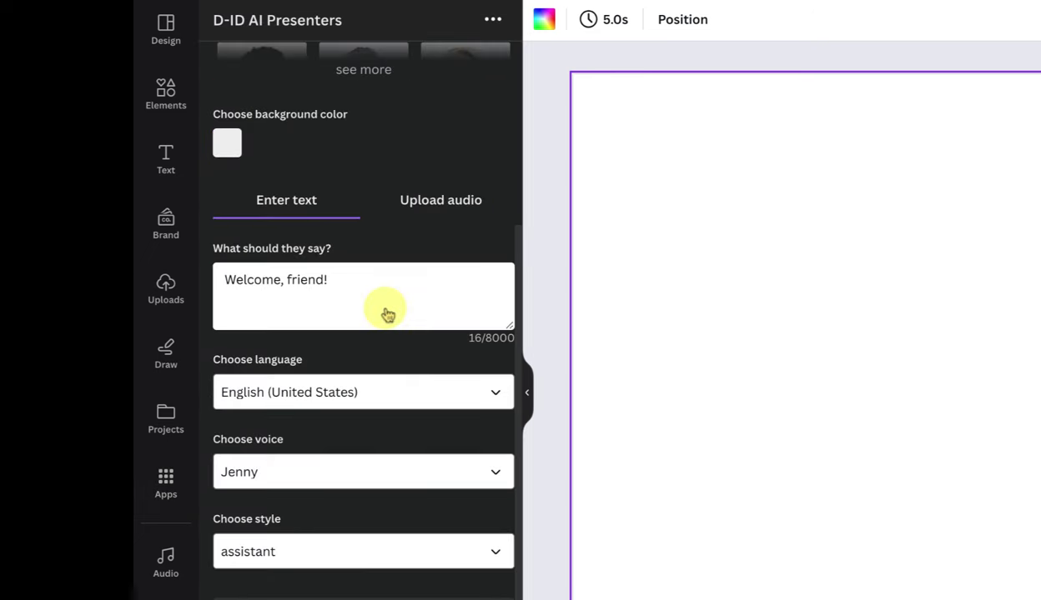
pyautogui.scroll(3, 385, 315)
pyautogui.click(363, 325)
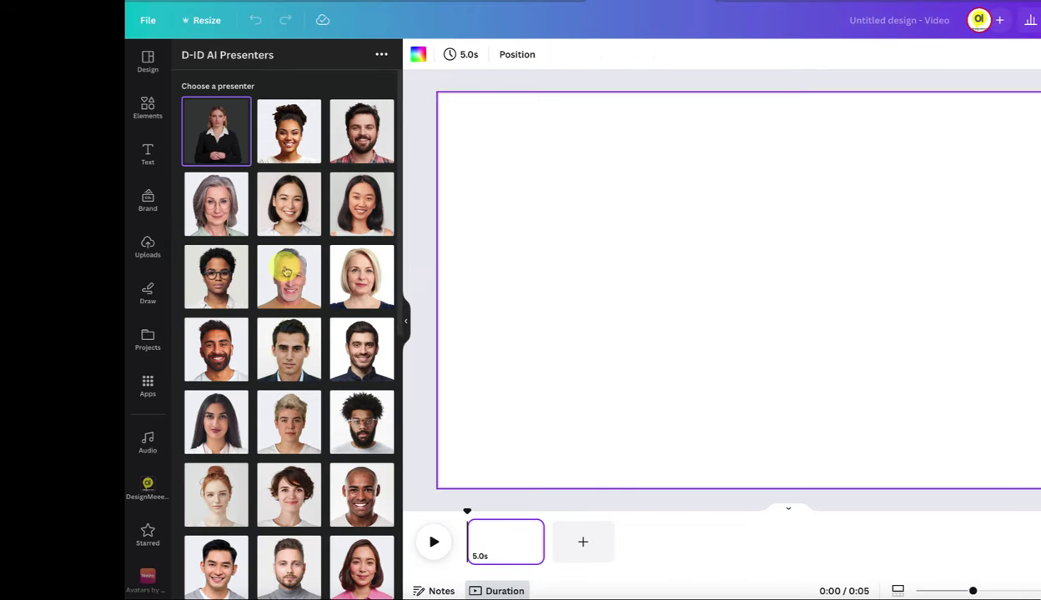
pyautogui.scroll(-4, 317, 271)
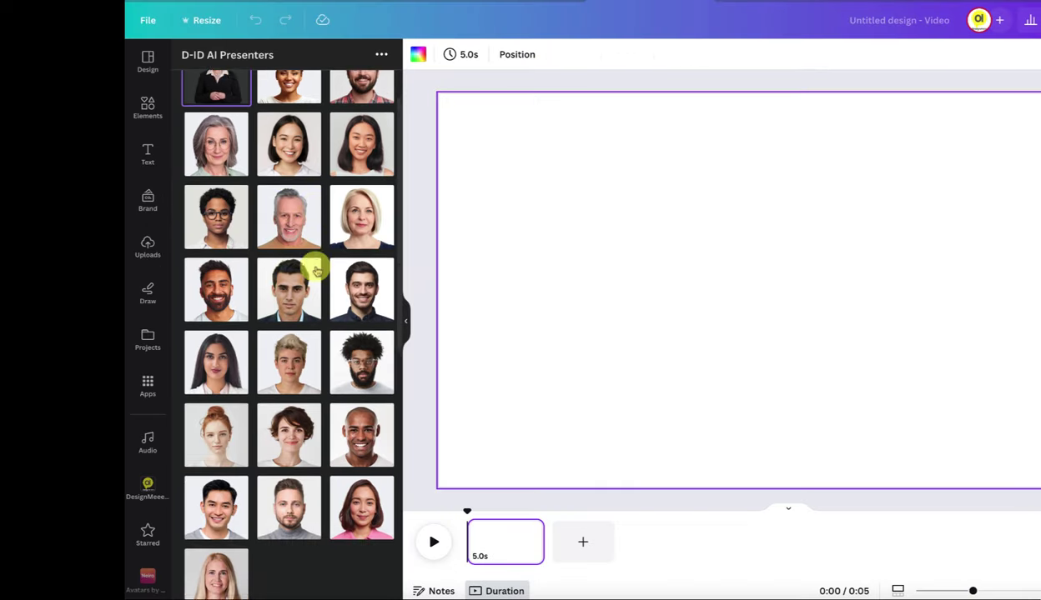
pyautogui.scroll(3, 317, 271)
pyautogui.scroll(1, 317, 271)
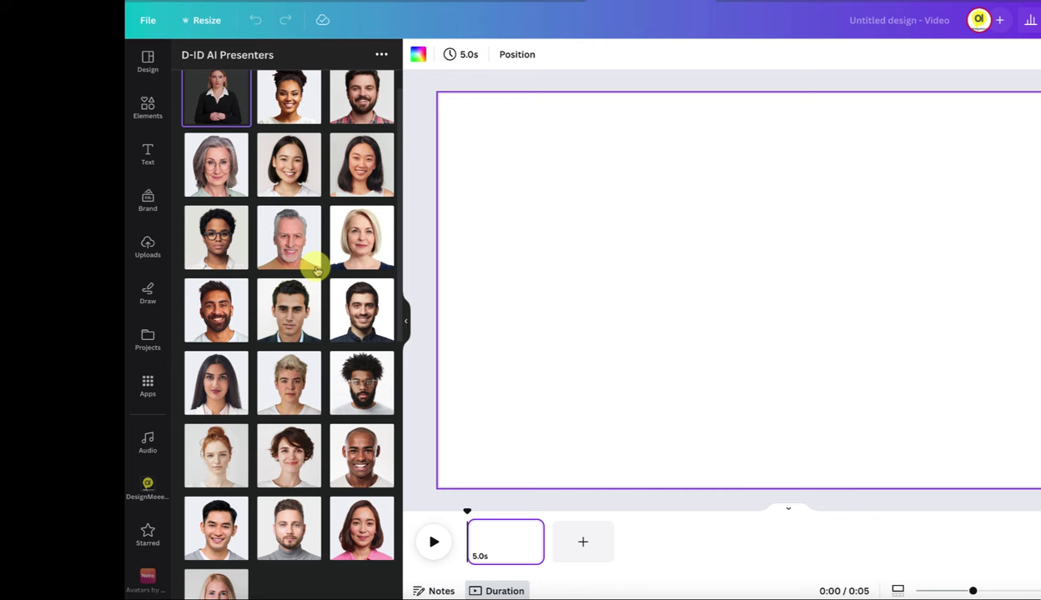
pyautogui.scroll(1, 317, 271)
pyautogui.scroll(-3, 317, 271)
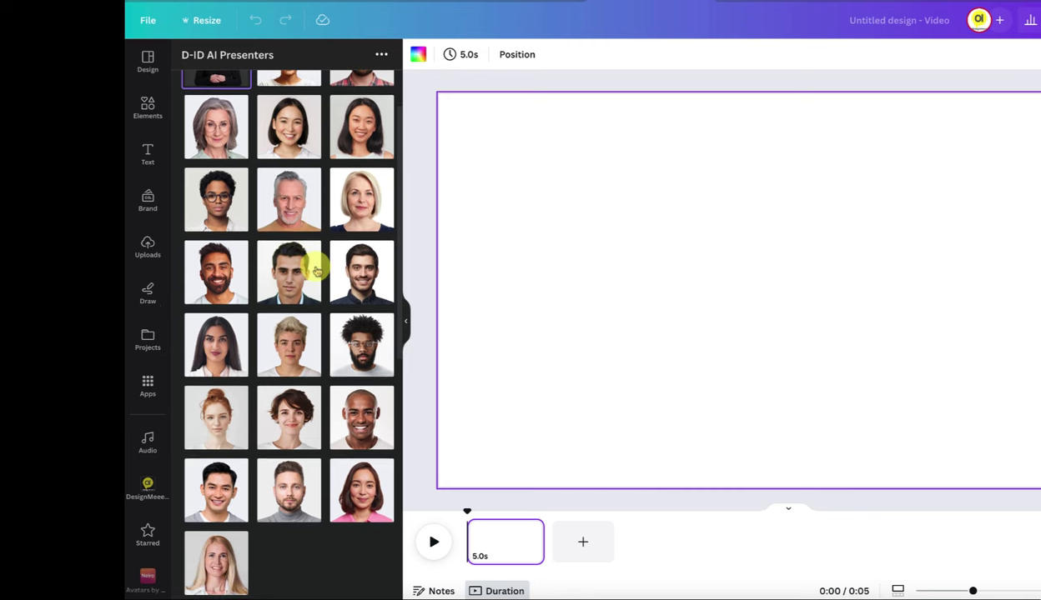
pyautogui.scroll(3, 292, 263)
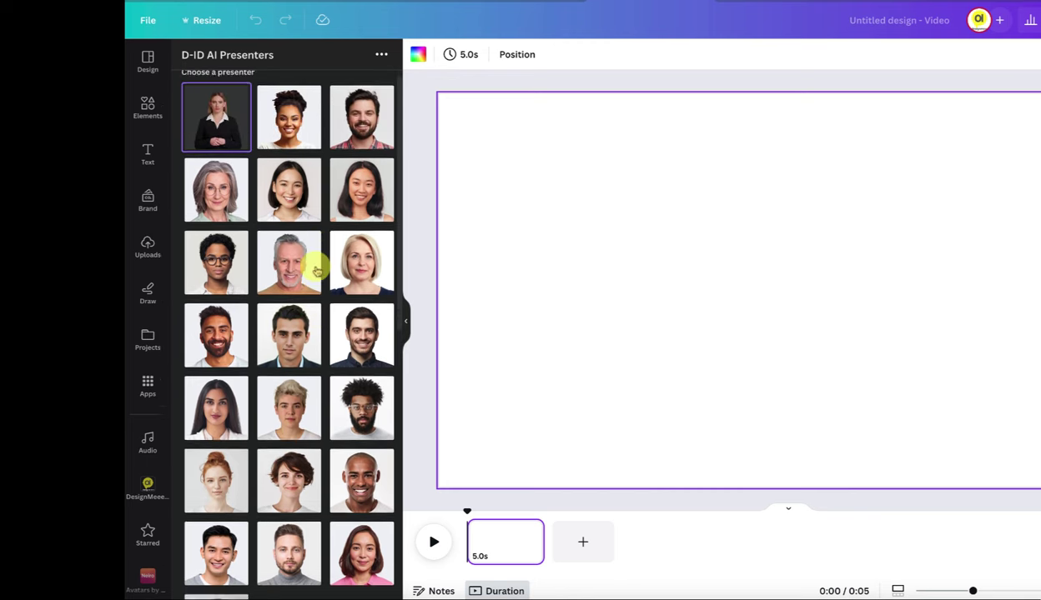
pyautogui.scroll(-2, 315, 269)
pyautogui.scroll(1, 317, 271)
pyautogui.scroll(1, 317, 272)
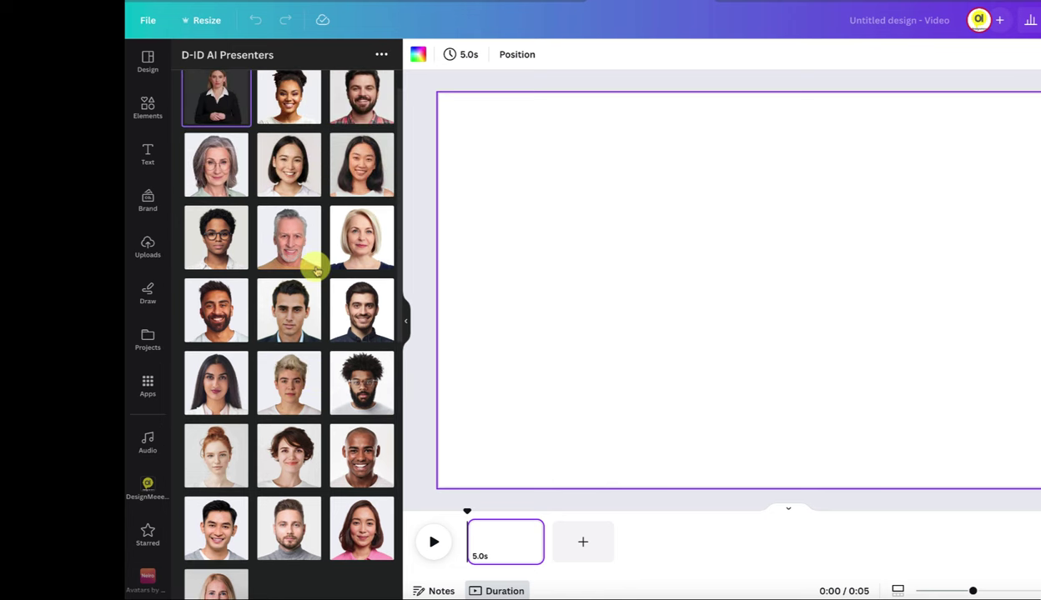
pyautogui.scroll(1, 317, 272)
pyautogui.scroll(-3, 317, 271)
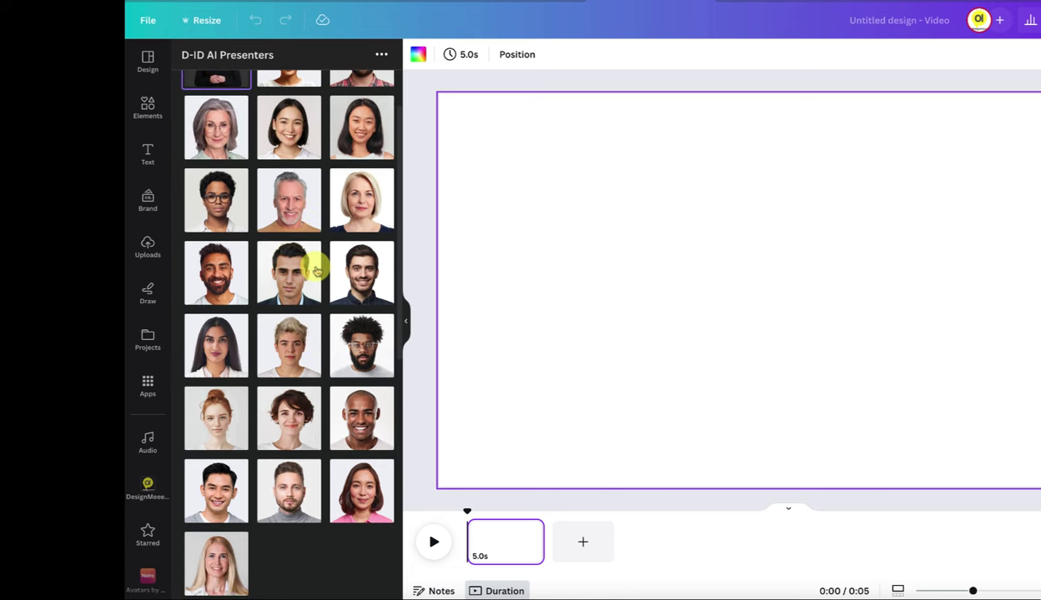
pyautogui.scroll(3, 317, 271)
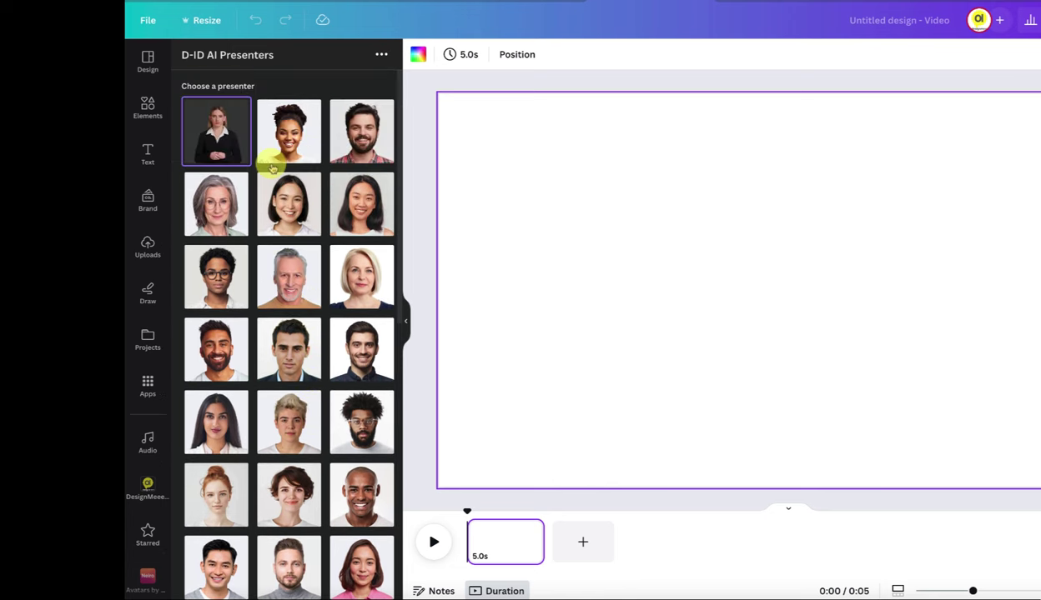
pyautogui.scroll(-3, 317, 271)
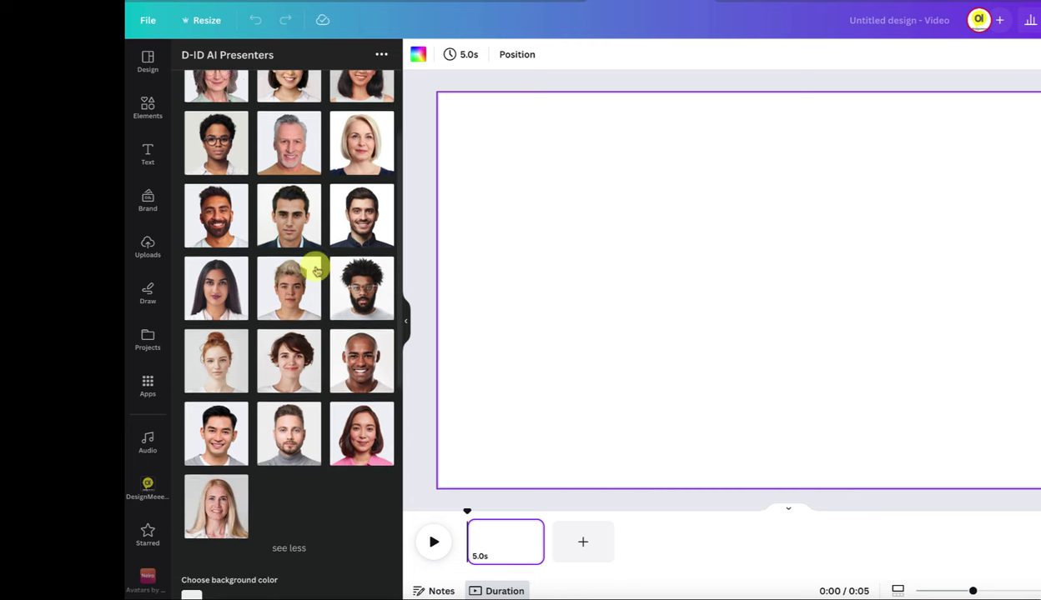
pyautogui.scroll(2, 317, 271)
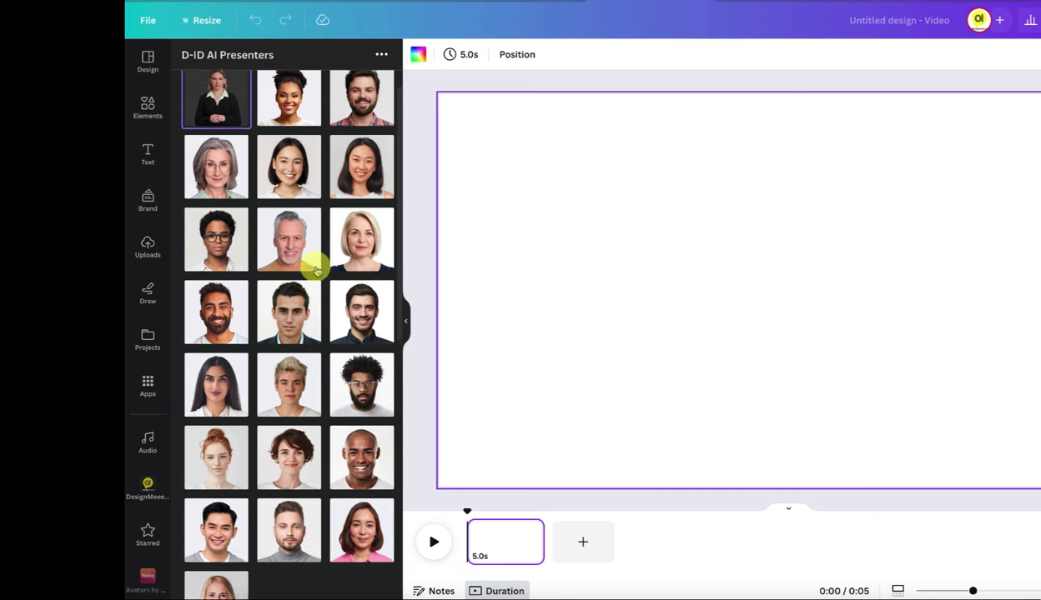
pyautogui.scroll(-1, 317, 271)
# Open the presenter's background color picker to view its options, and close it without choosing a color
pyautogui.scroll(-8, 317, 271)
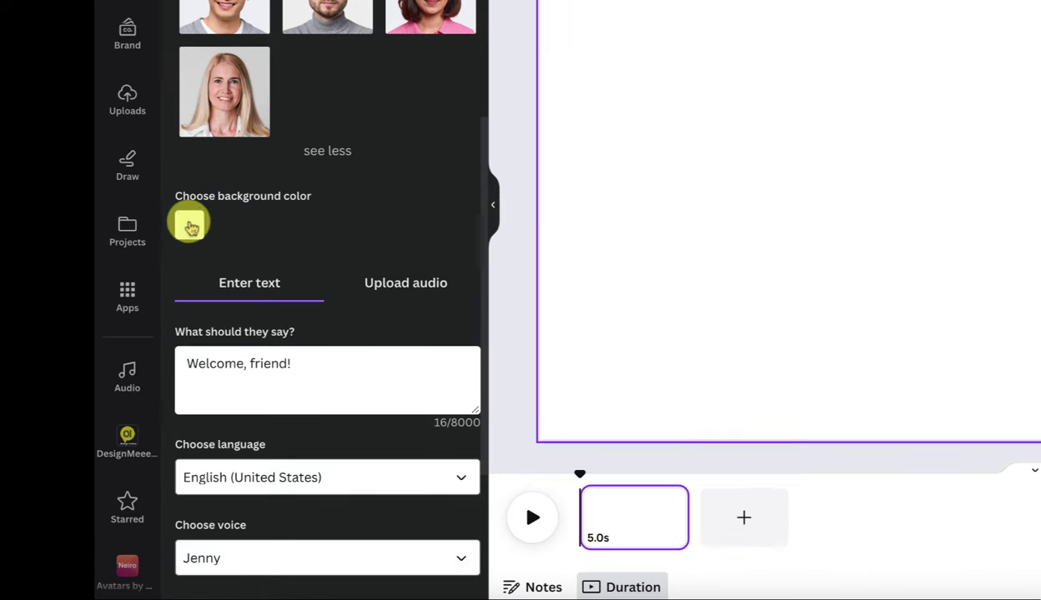
pyautogui.click(197, 227)
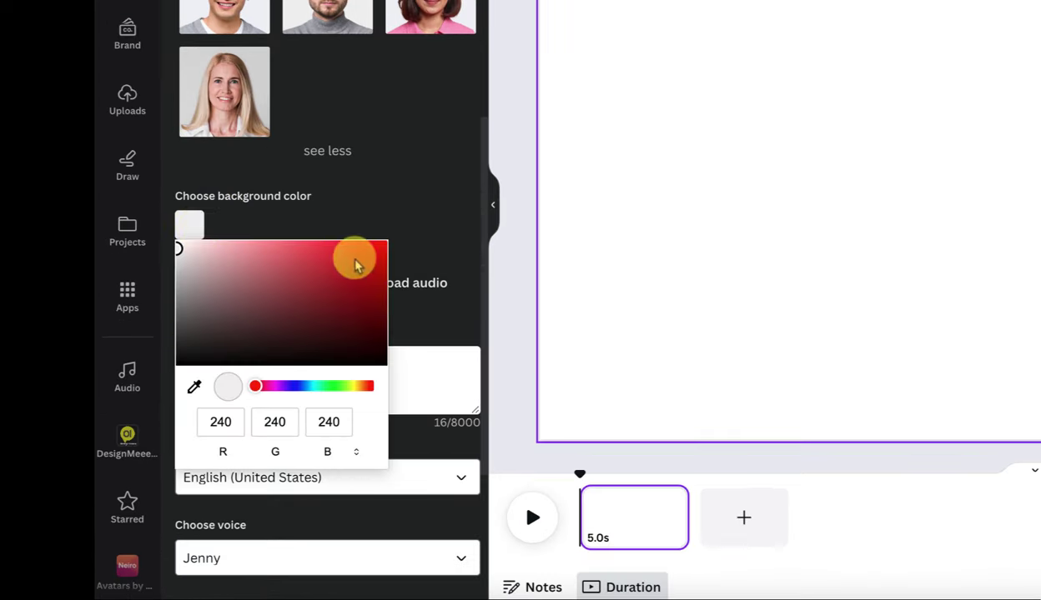
pyautogui.click(366, 223)
pyautogui.scroll(-2, 369, 226)
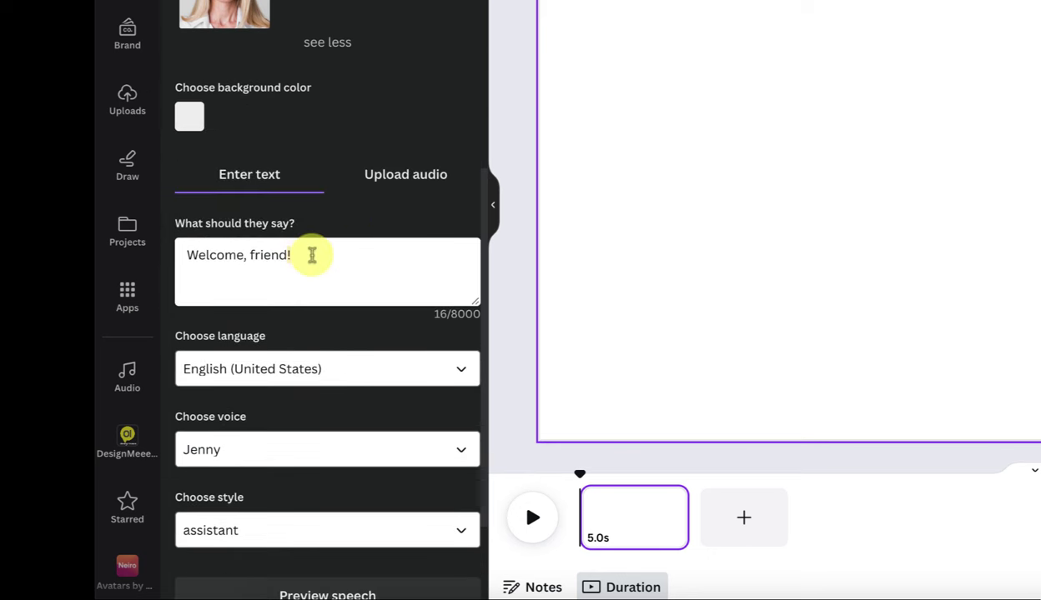
# Set the presenter's speech language to Thai (Thailand)
pyautogui.scroll(-1, 309, 253)
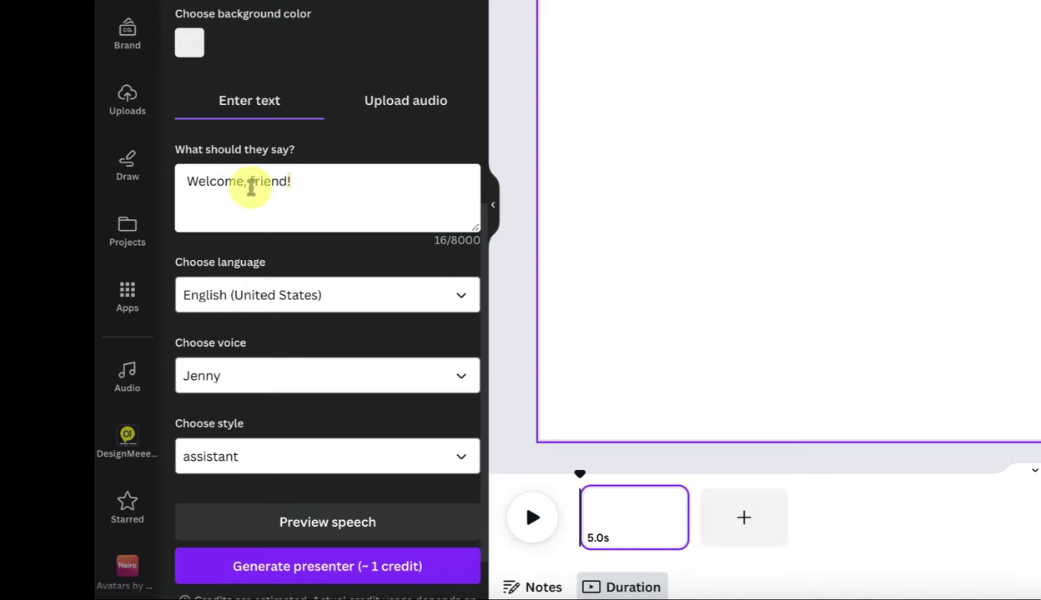
pyautogui.scroll(-1, 309, 250)
pyautogui.click(311, 236)
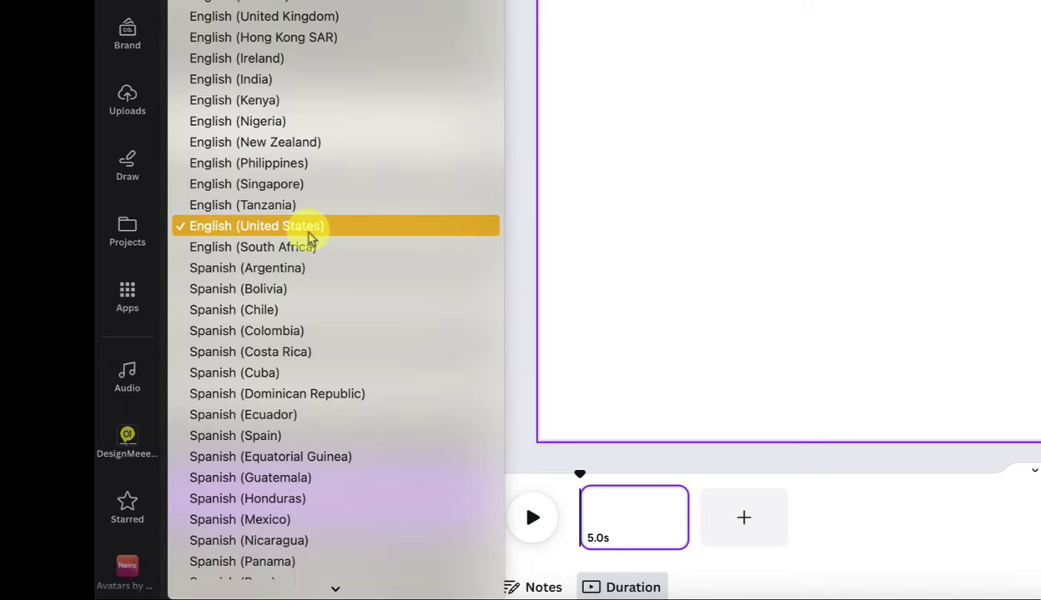
pyautogui.scroll(-20, 311, 237)
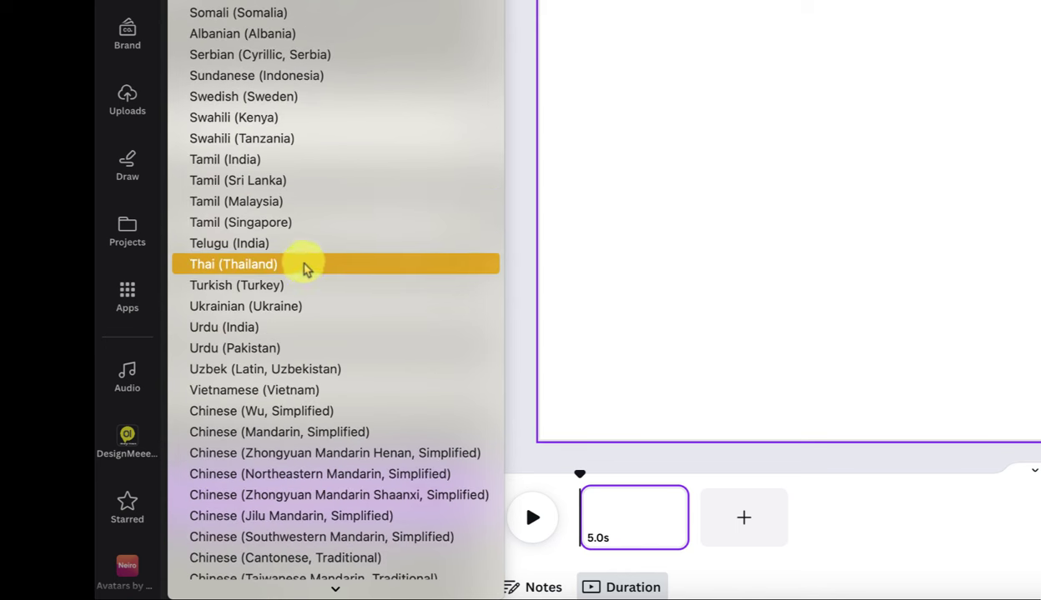
pyautogui.click(306, 269)
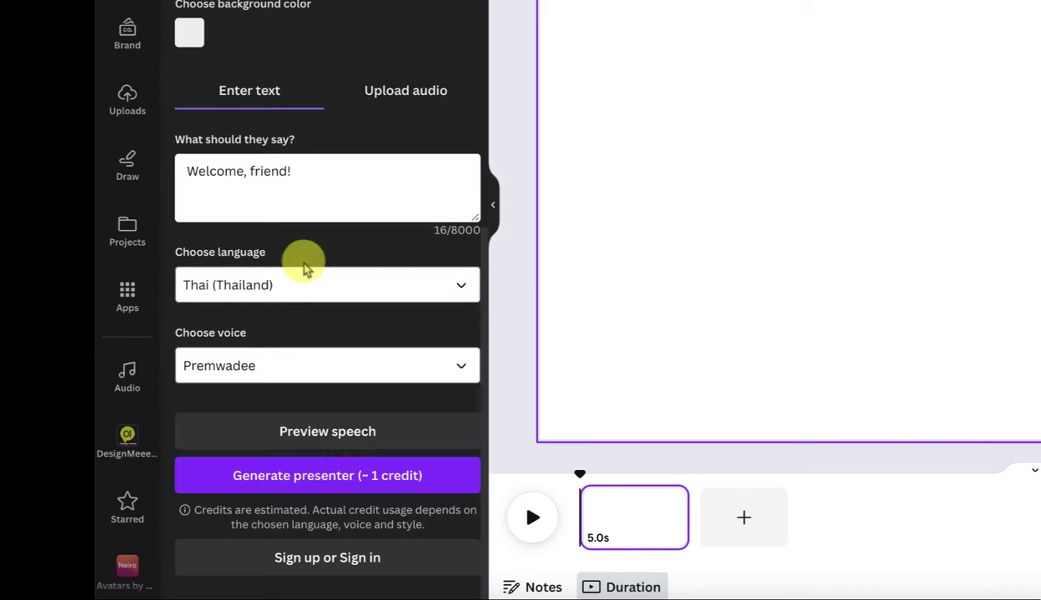
# Enter a Thai script about AI Avatars videos in Canva with the Premwadee voice, request the presenter, and connect D-ID through Google
pyautogui.click(284, 377)
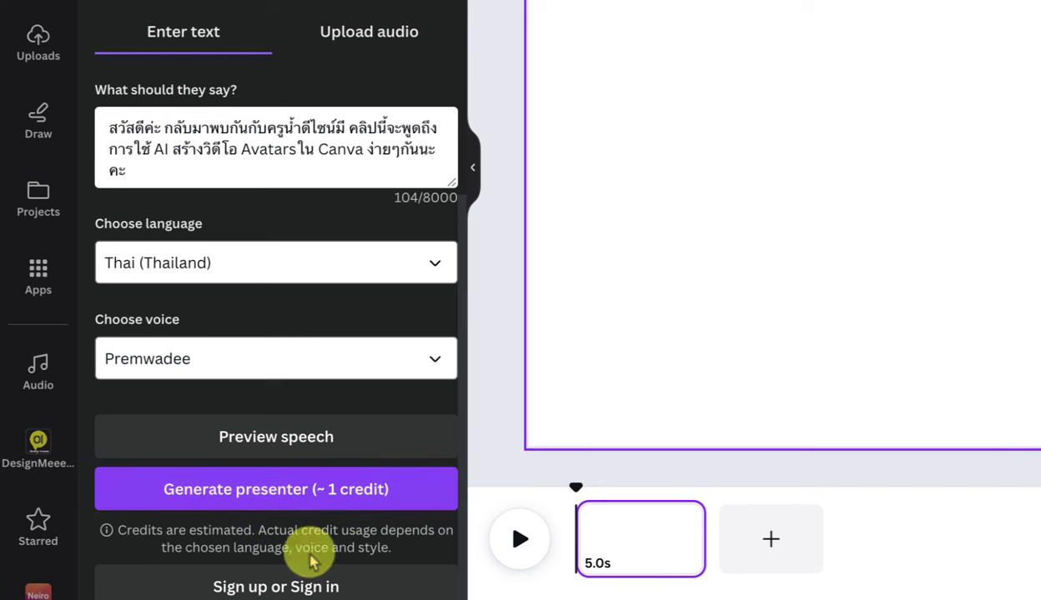
pyautogui.click(263, 493)
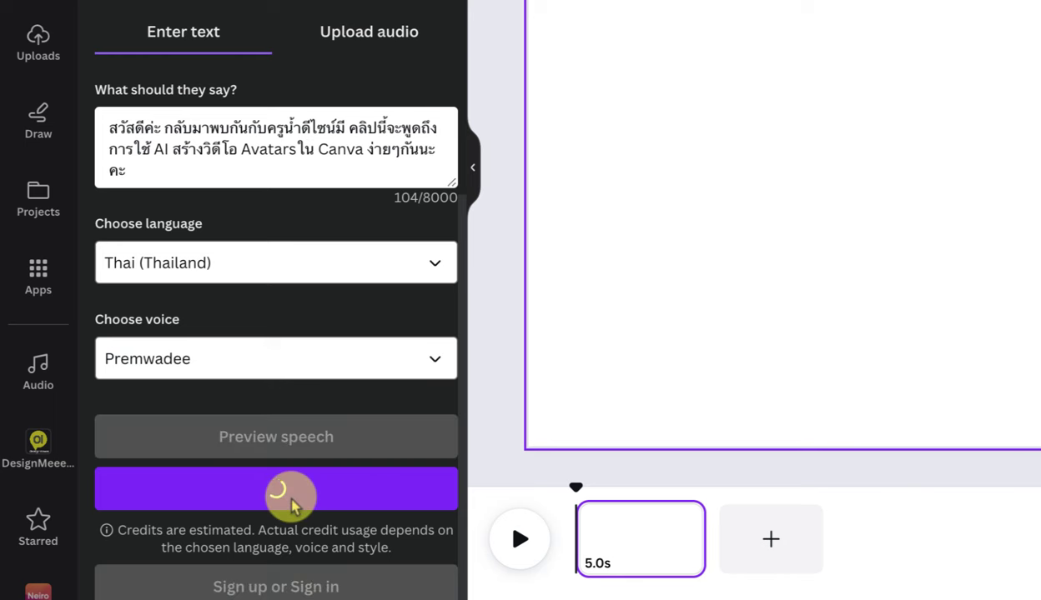
pyautogui.click(292, 315)
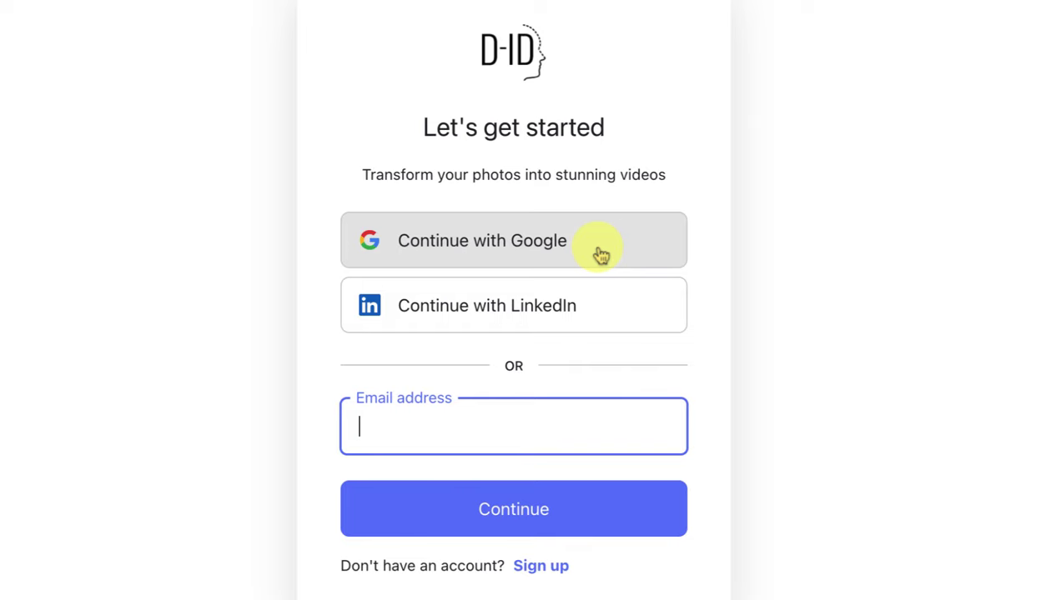
pyautogui.click(602, 255)
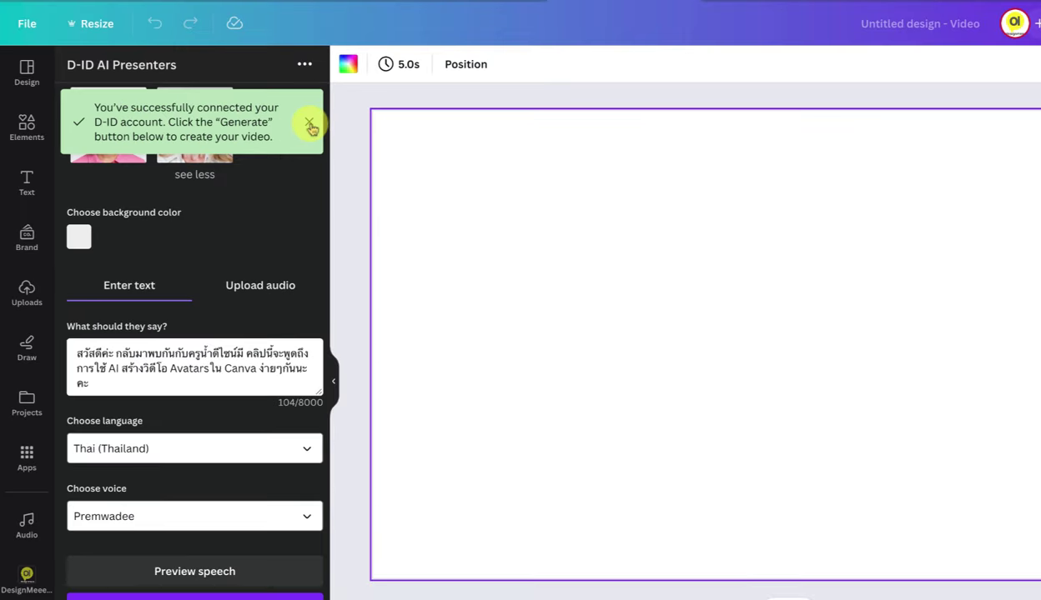
# Dismiss the connection notice, generate the short-haired woman presenter with the Thai script, and play the resulting video
pyautogui.click(527, 169)
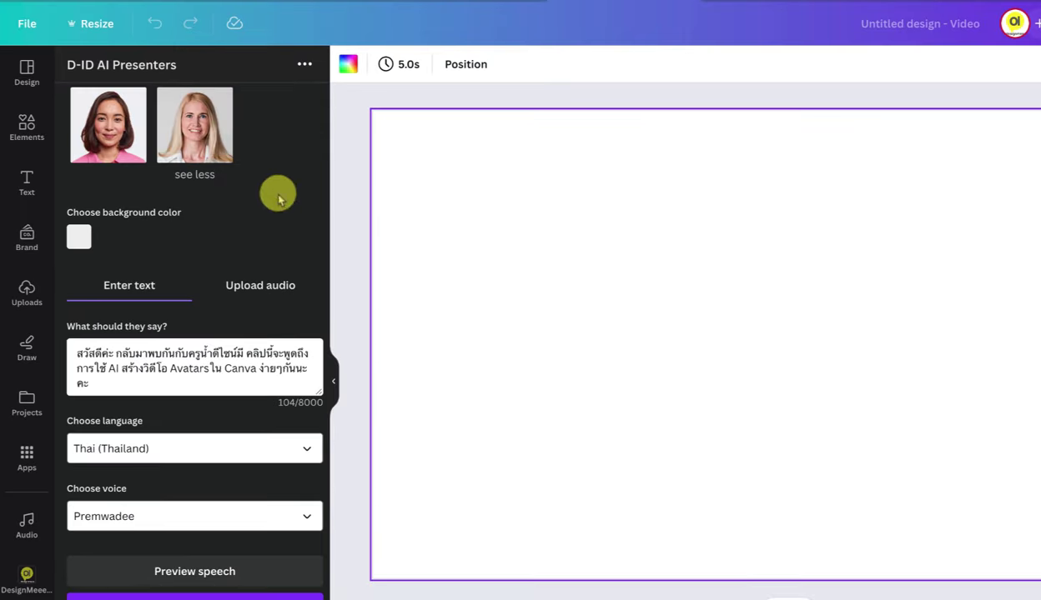
pyautogui.scroll(5, 451, 359)
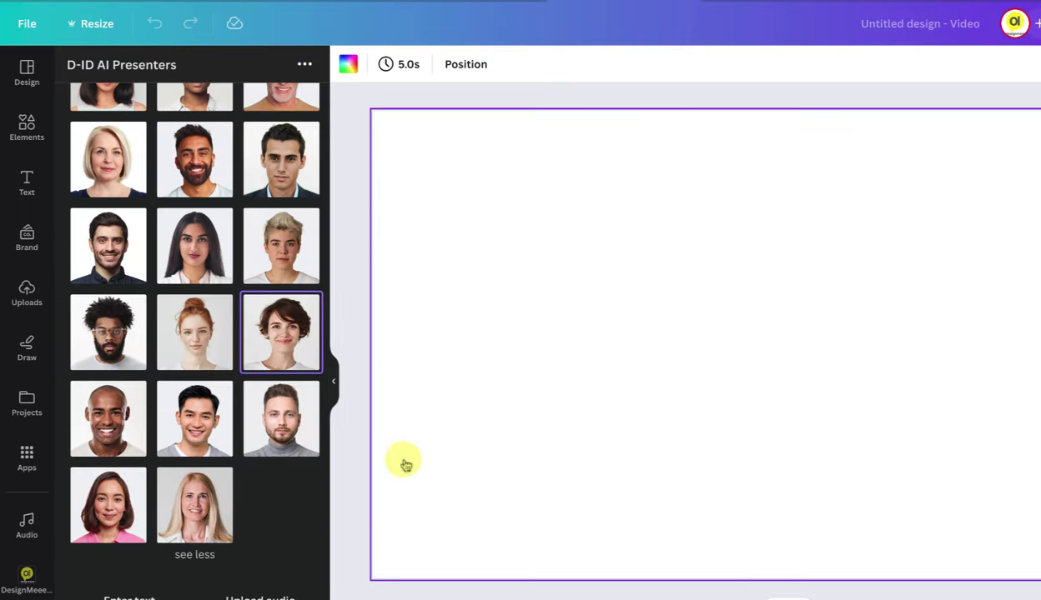
pyautogui.scroll(-3, 192, 534)
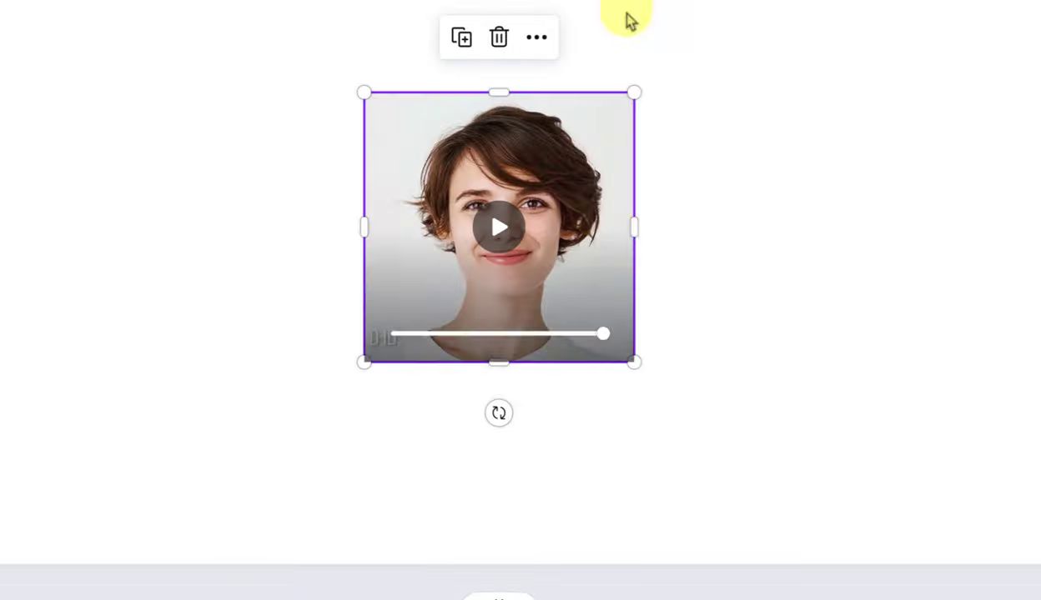
pyautogui.click(498, 227)
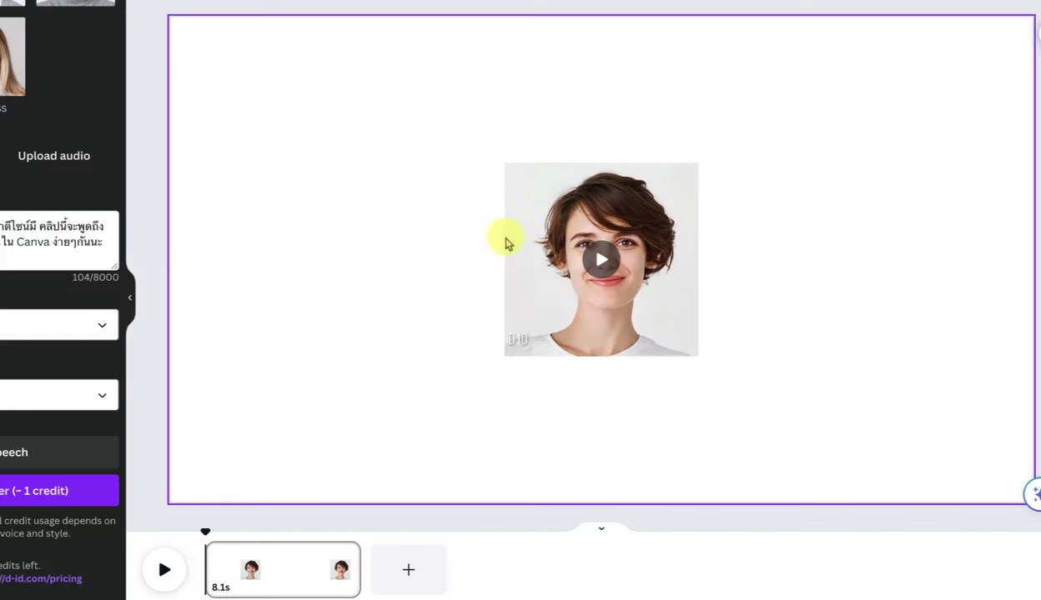
# Move the presenter video toward the upper left of the page and enlarge it to most of the page height
pyautogui.click(499, 227)
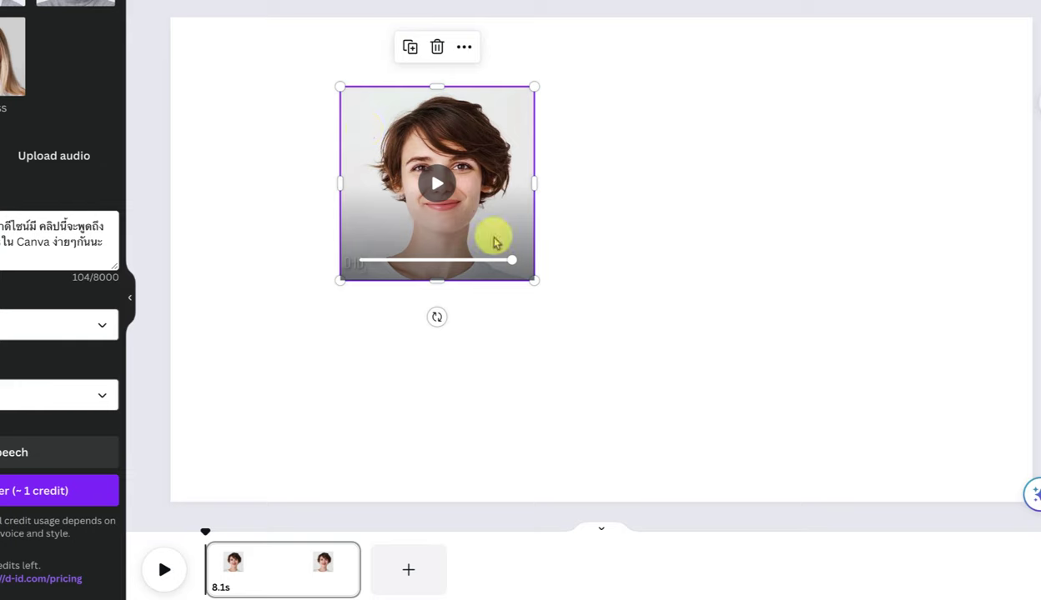
pyautogui.moveTo(535, 278); pyautogui.dragTo(765, 471)
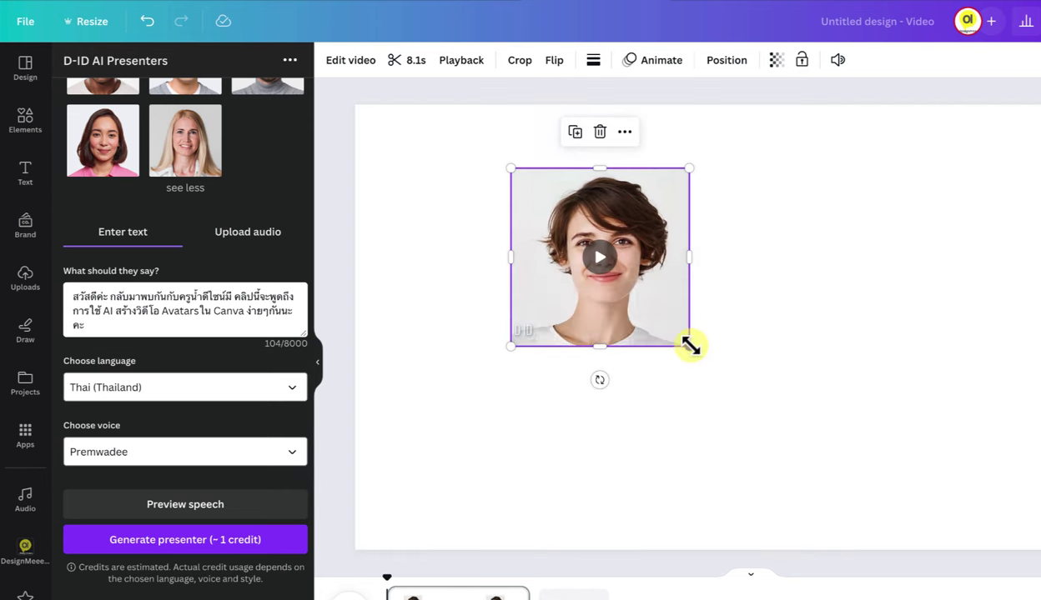
pyautogui.moveTo(688, 349); pyautogui.dragTo(909, 532)
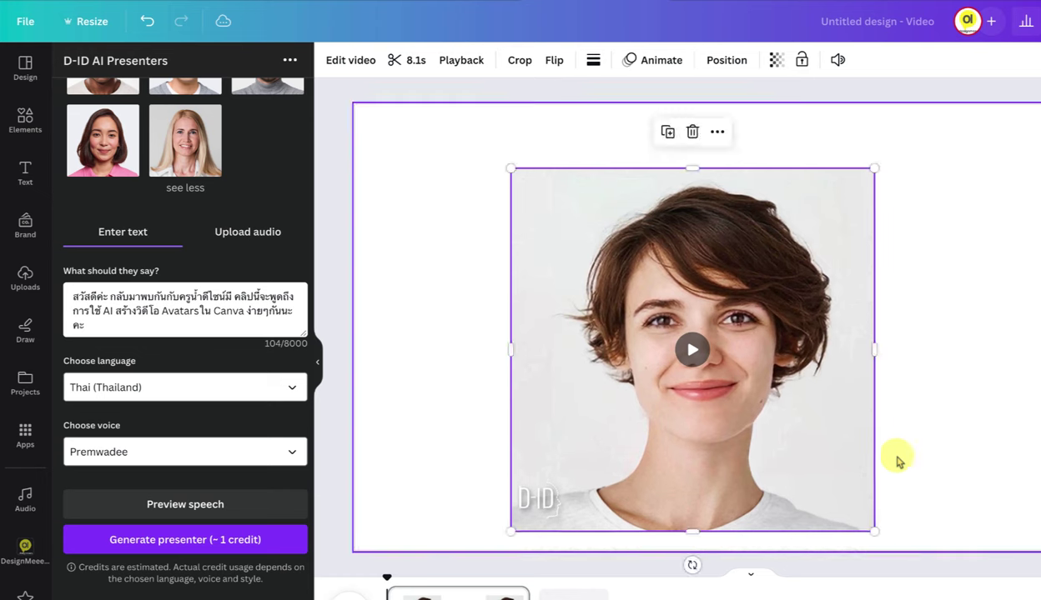
# Add the round scalloped frame from the elements and place the presenter video inside it
pyautogui.click(25, 115)
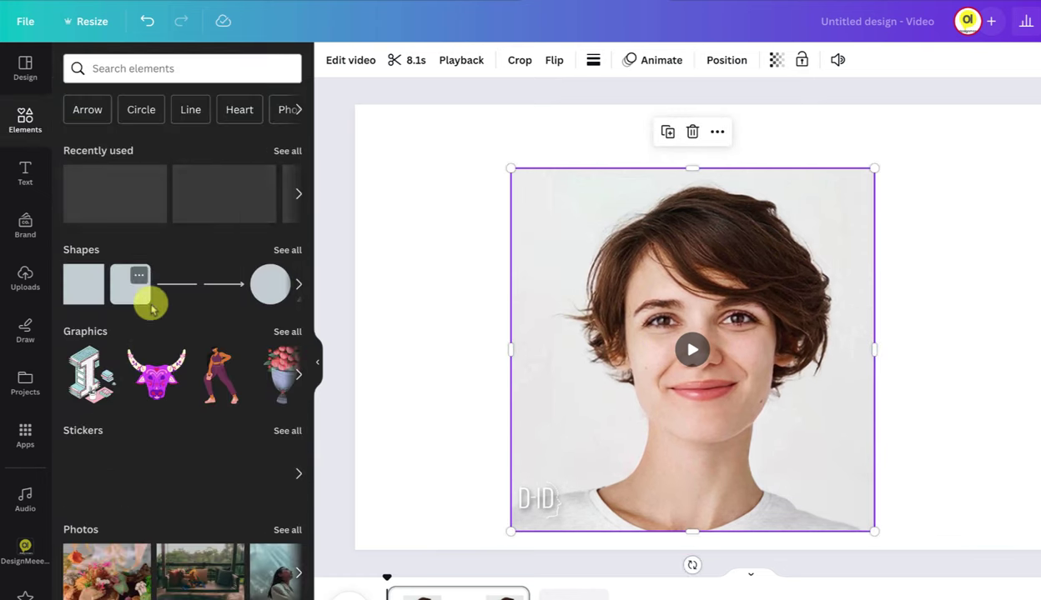
pyautogui.scroll(-10, 156, 336)
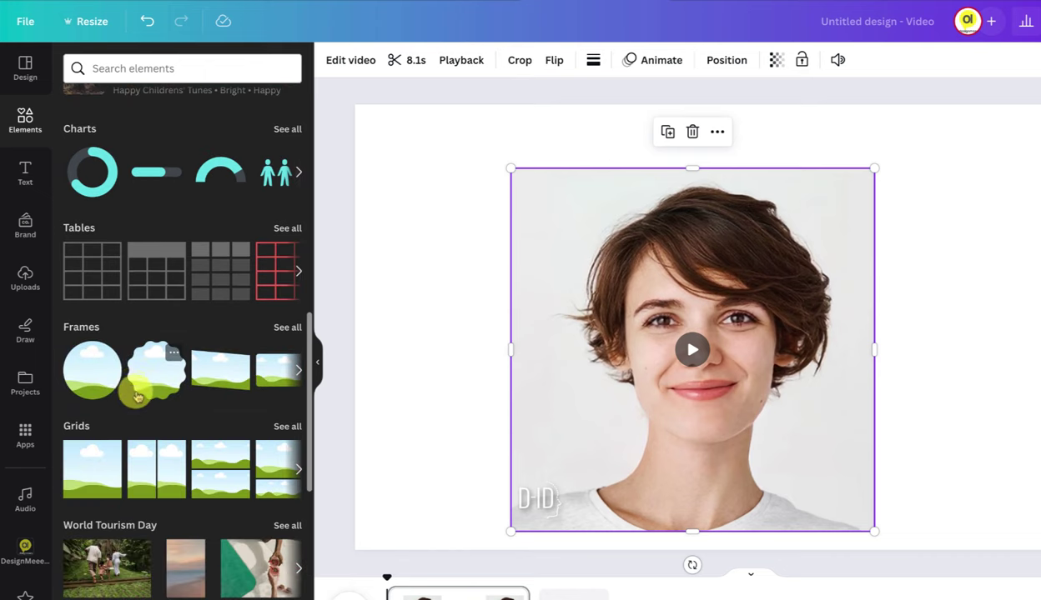
pyautogui.click(154, 375)
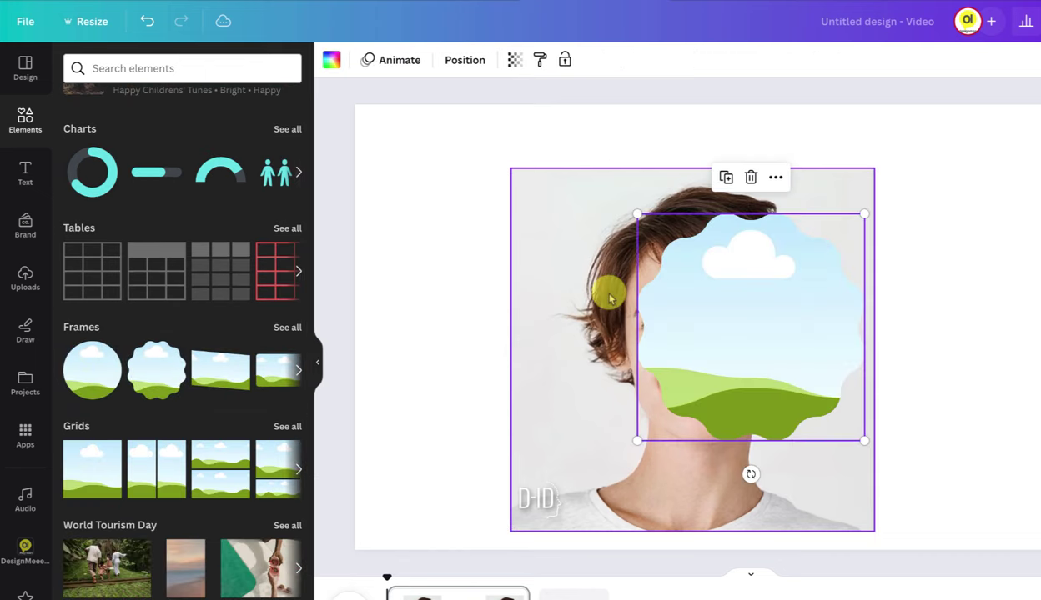
pyautogui.moveTo(732, 281); pyautogui.dragTo(935, 305)
pyautogui.moveTo(748, 332); pyautogui.dragTo(837, 360)
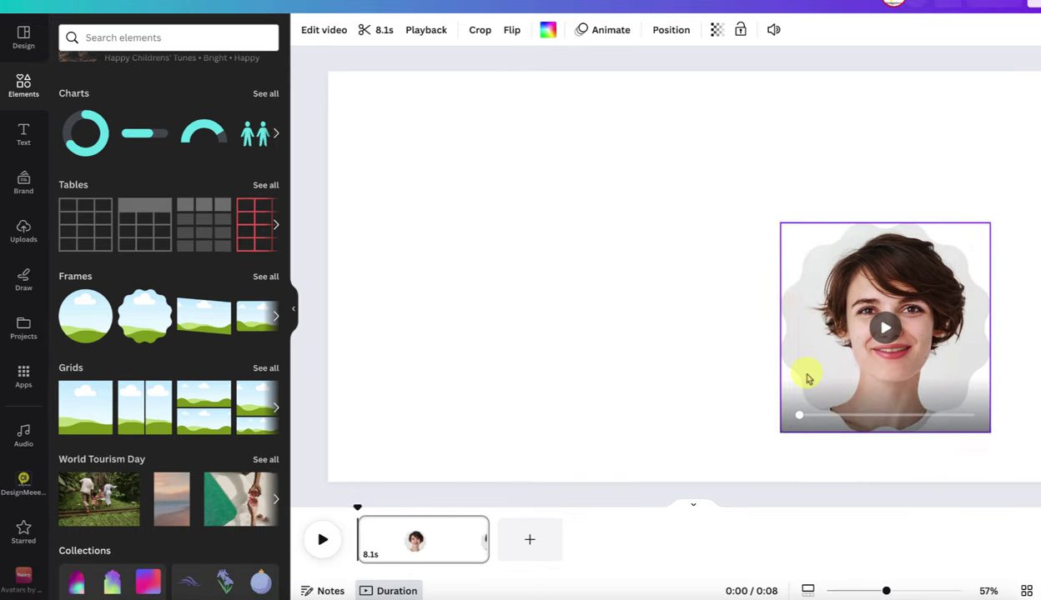
# Shrink the framed presenter, place it near the page's lower-right corner, and deselect it
pyautogui.moveTo(841, 272); pyautogui.dragTo(965, 365)
pyautogui.moveTo(892, 311); pyautogui.dragTo(914, 337)
pyautogui.click(633, 214)
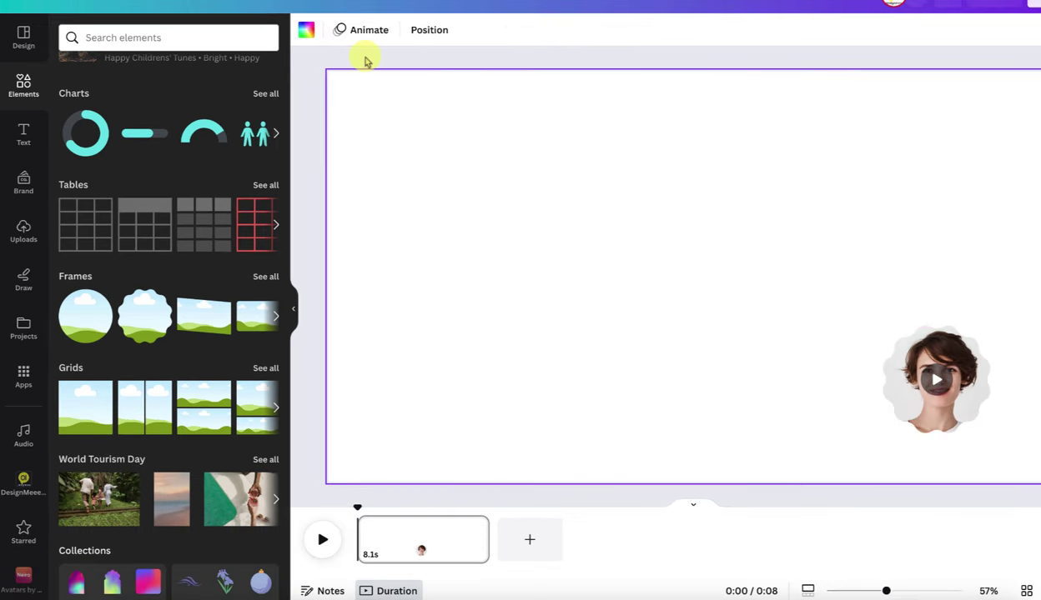
# Search the elements for "graphic design" videos and fill the page with the clip of the blue-haired woman at a computer
pyautogui.click(102, 42)
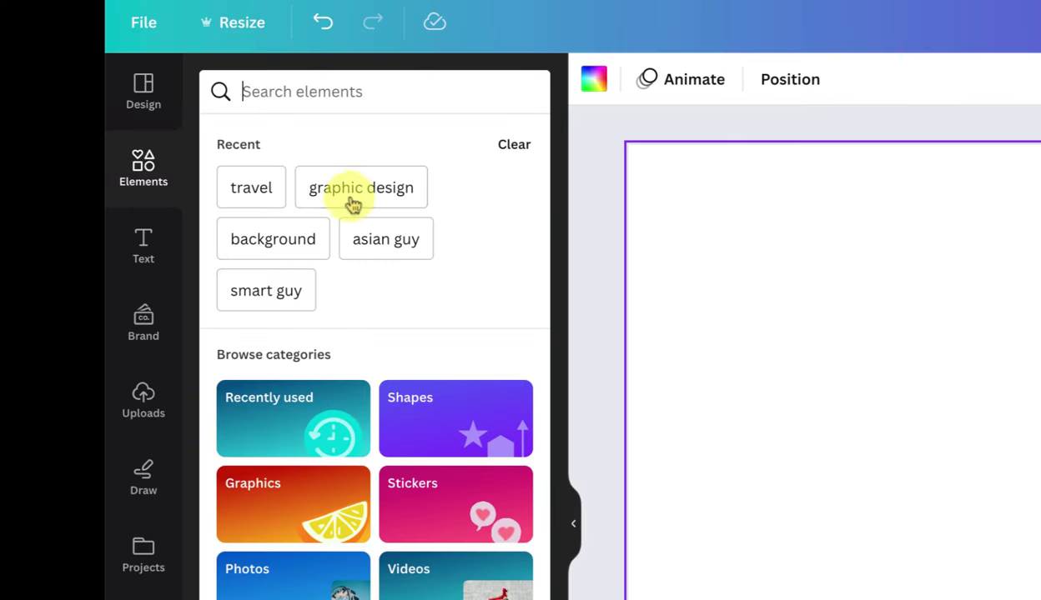
pyautogui.click(354, 205)
pyautogui.click(412, 146)
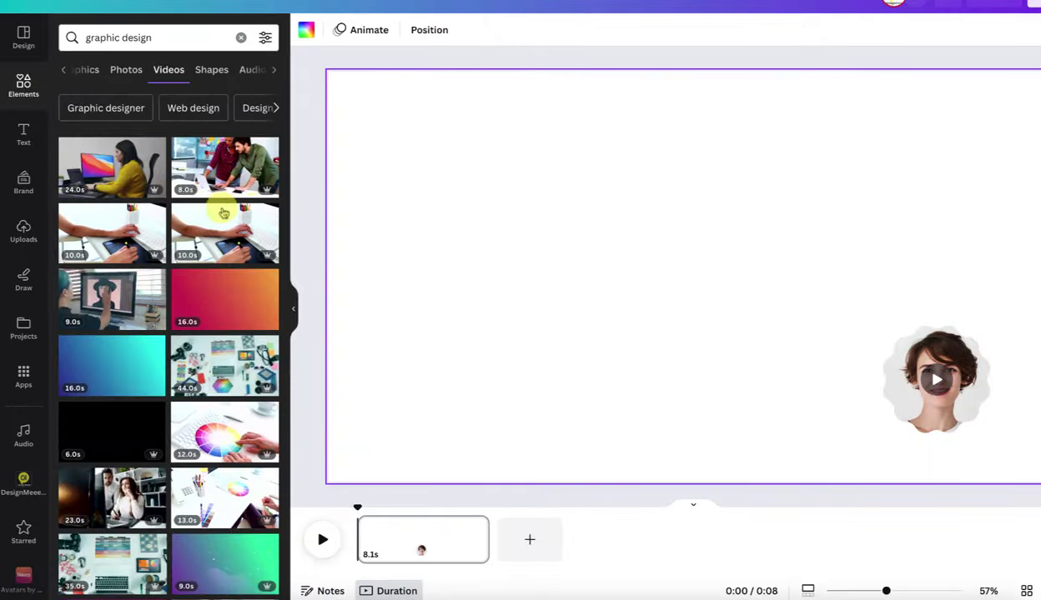
pyautogui.scroll(-5, 224, 213)
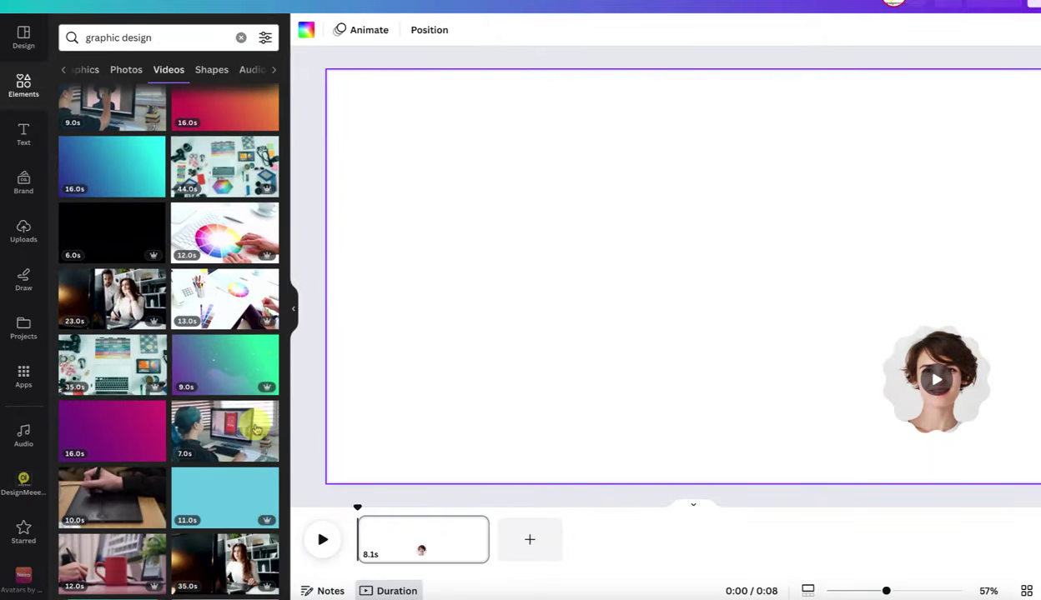
pyautogui.moveTo(288, 426); pyautogui.dragTo(660, 400)
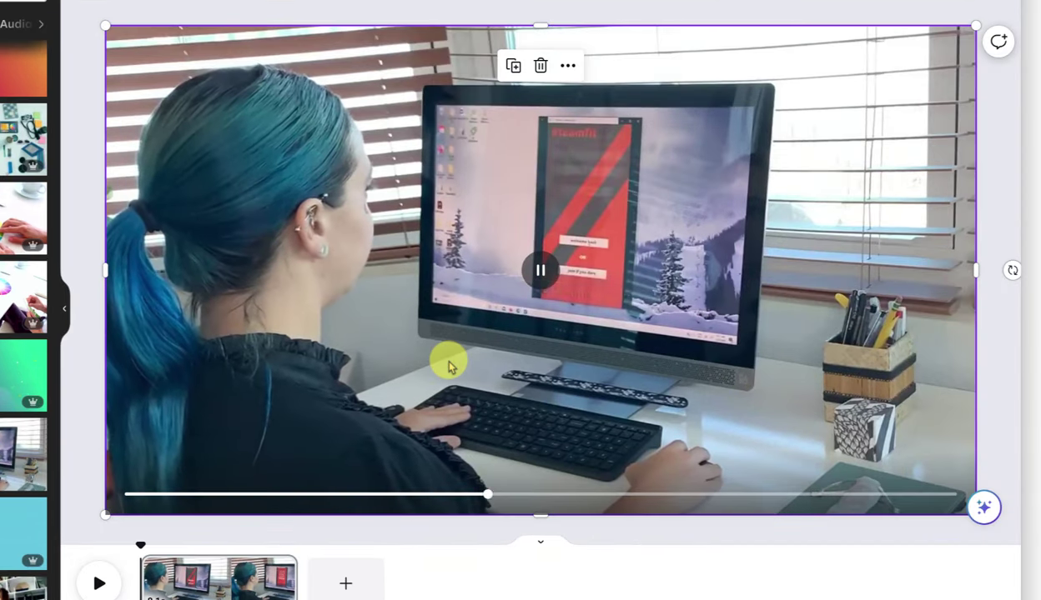
# Send the full-page computer video to the back, behind the framed presenter
pyautogui.rightClick(616, 353)
pyautogui.moveTo(527, 418)
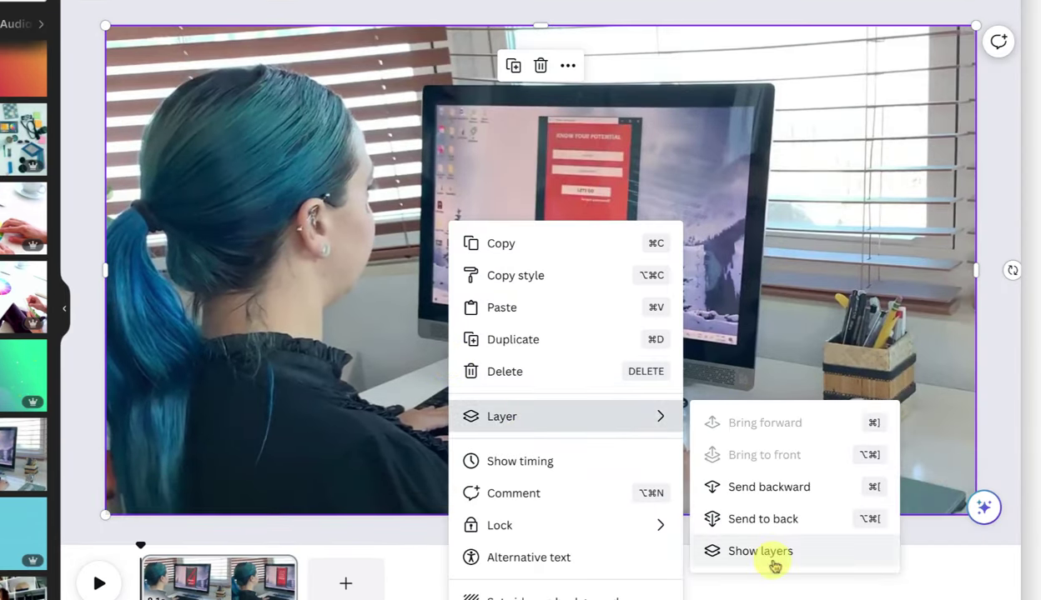
pyautogui.click(755, 518)
# Enlarge the framed presenter, reposition it near the page's lower-right corner, and play the video
pyautogui.click(849, 385)
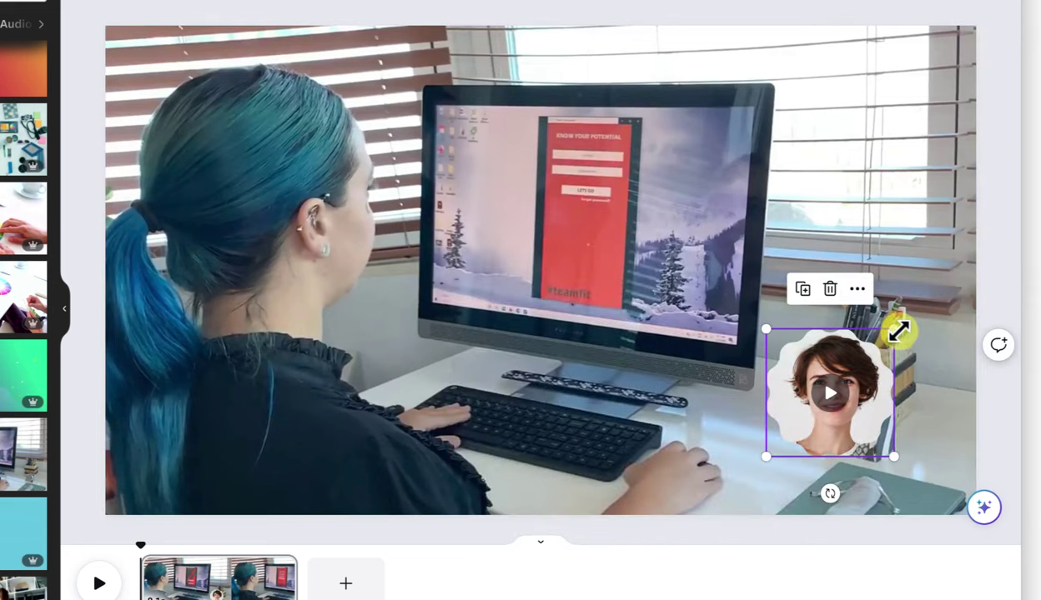
pyautogui.moveTo(897, 330); pyautogui.dragTo(941, 248)
pyautogui.moveTo(922, 288); pyautogui.dragTo(895, 310)
pyautogui.click(852, 121)
pyautogui.click(99, 584)
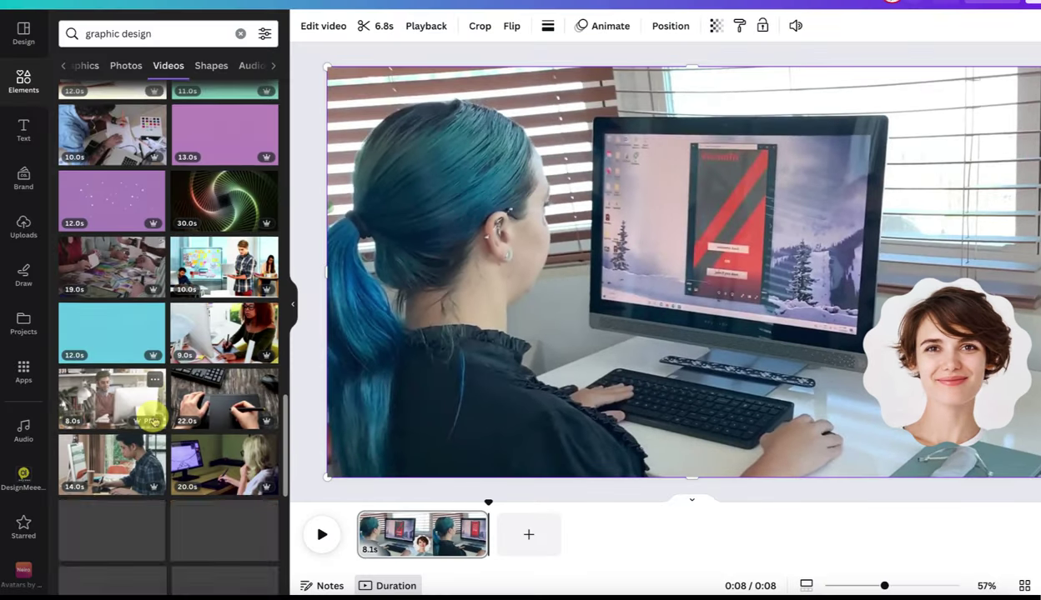
# Replace the background with the 22-second pen tablet clip and move the framed presenter to the page's lower-left area
pyautogui.scroll(-3, 154, 422)
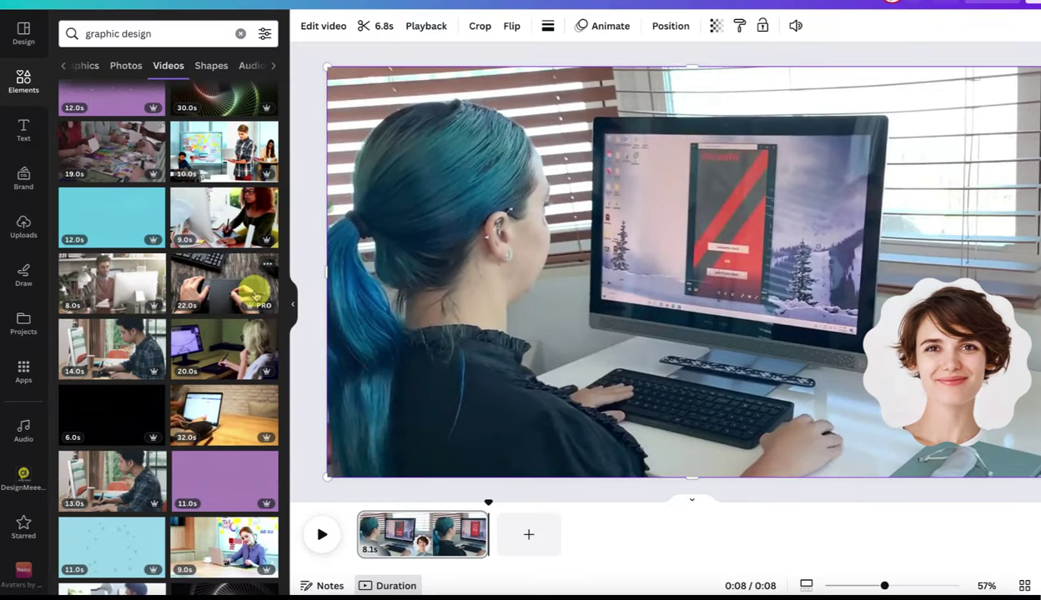
pyautogui.moveTo(255, 294); pyautogui.dragTo(354, 279)
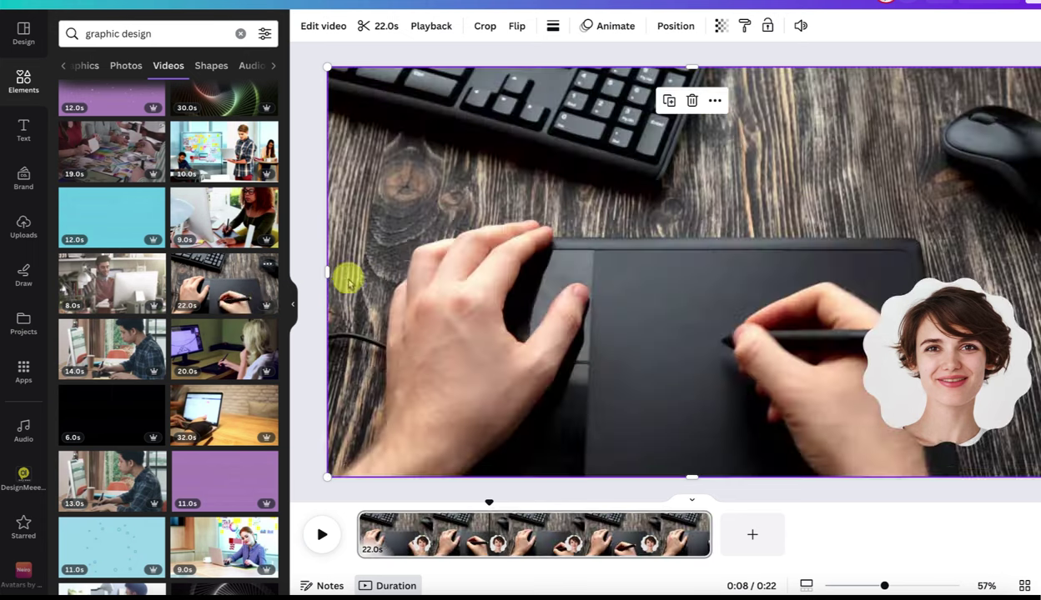
pyautogui.moveTo(1015, 372); pyautogui.dragTo(506, 365)
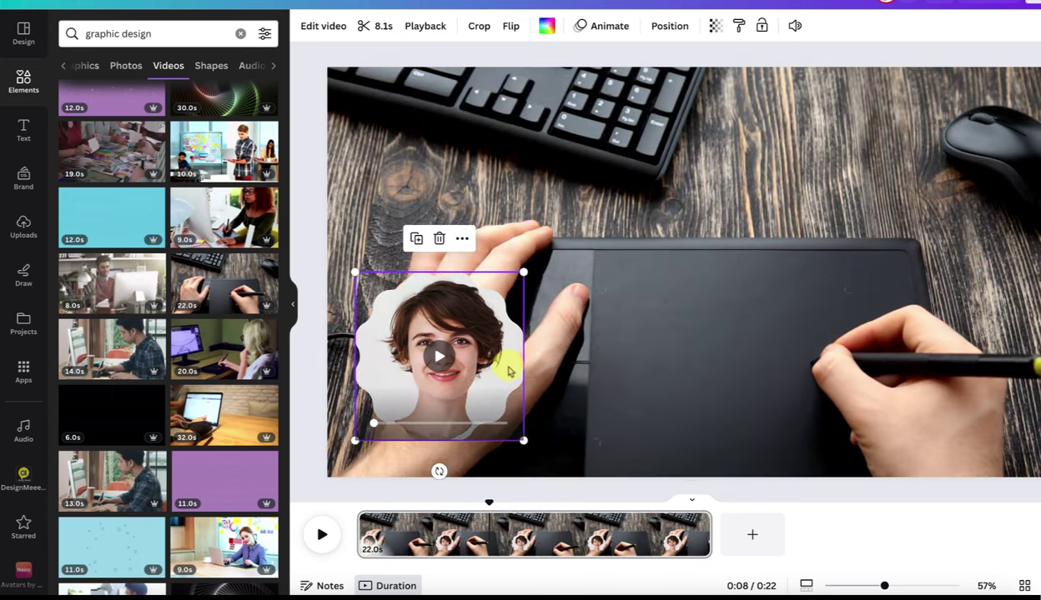
# Replace the background with the 17-second close-up of a graphics tablet, nudge the presenter in the lower-left corner, and play the video
pyautogui.scroll(-1, 238, 492)
pyautogui.scroll(-5, 192, 476)
pyautogui.scroll(-1, 151, 472)
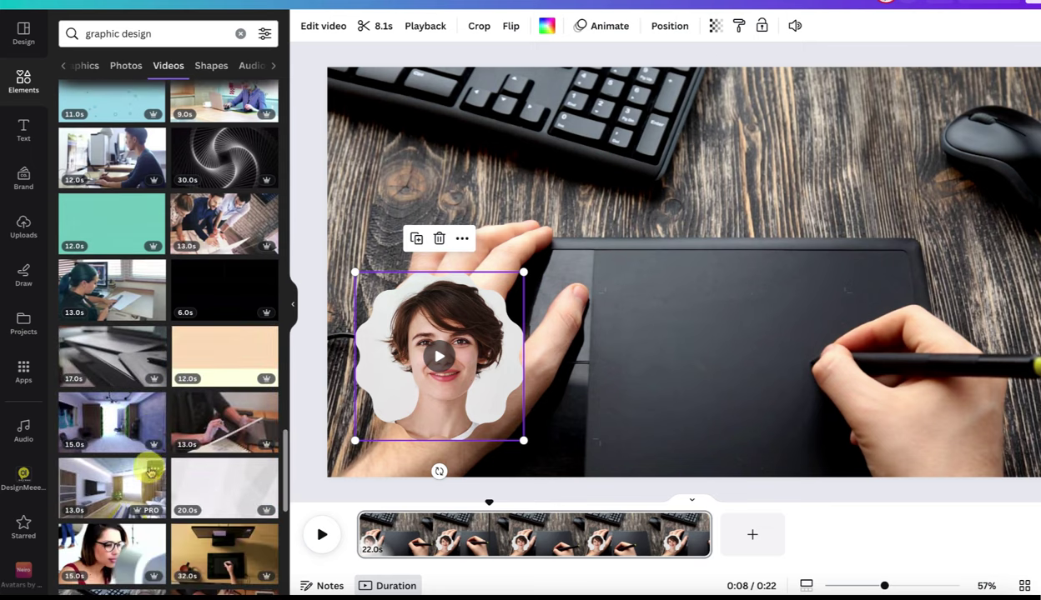
pyautogui.moveTo(112, 355); pyautogui.dragTo(357, 216)
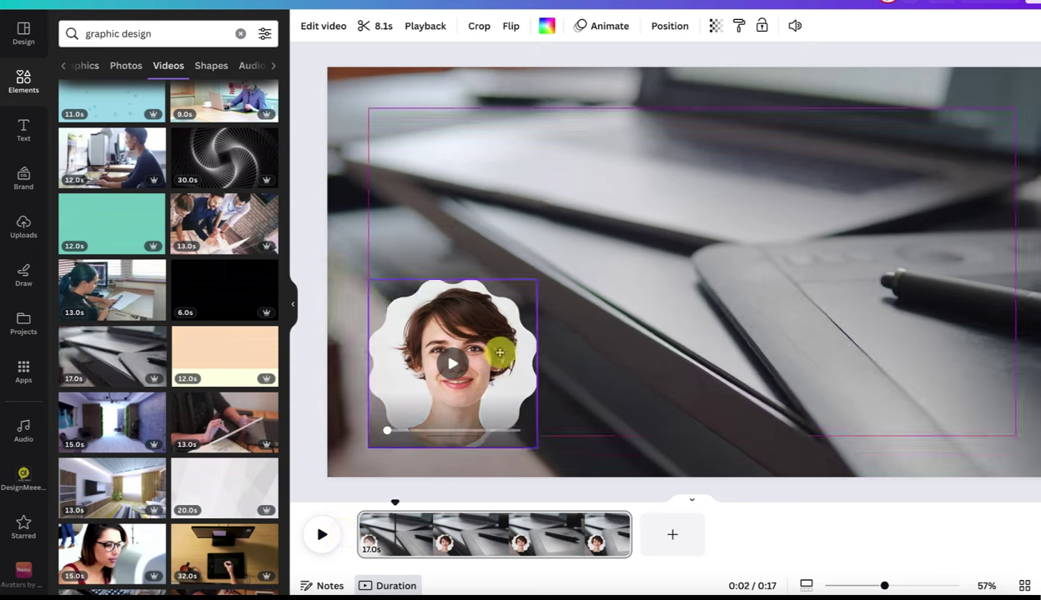
pyautogui.click(320, 534)
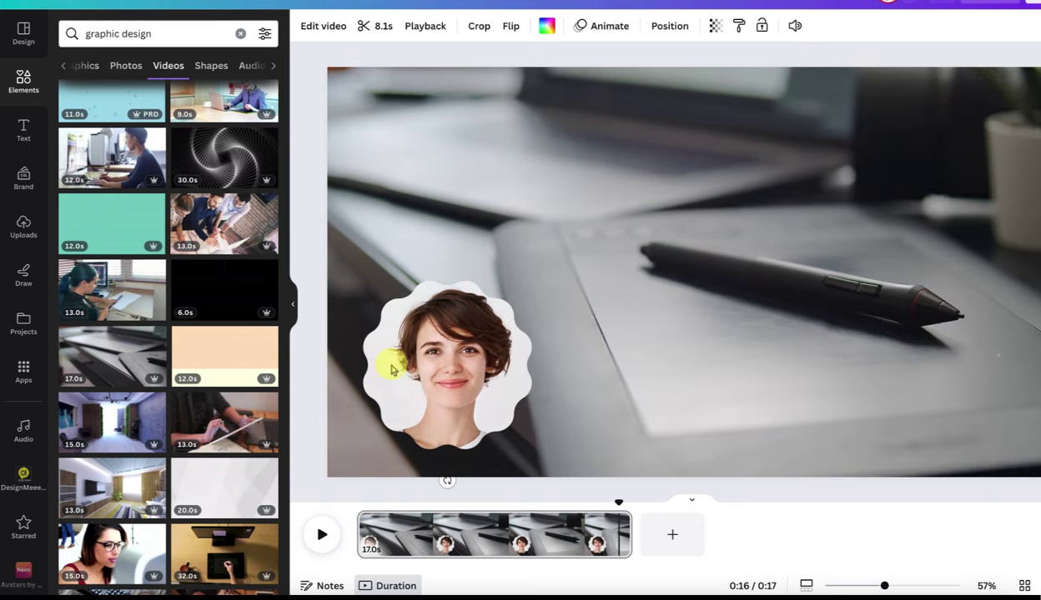
# Add a second page to the video and open D-ID AI Presenters from the apps
pyautogui.click(675, 534)
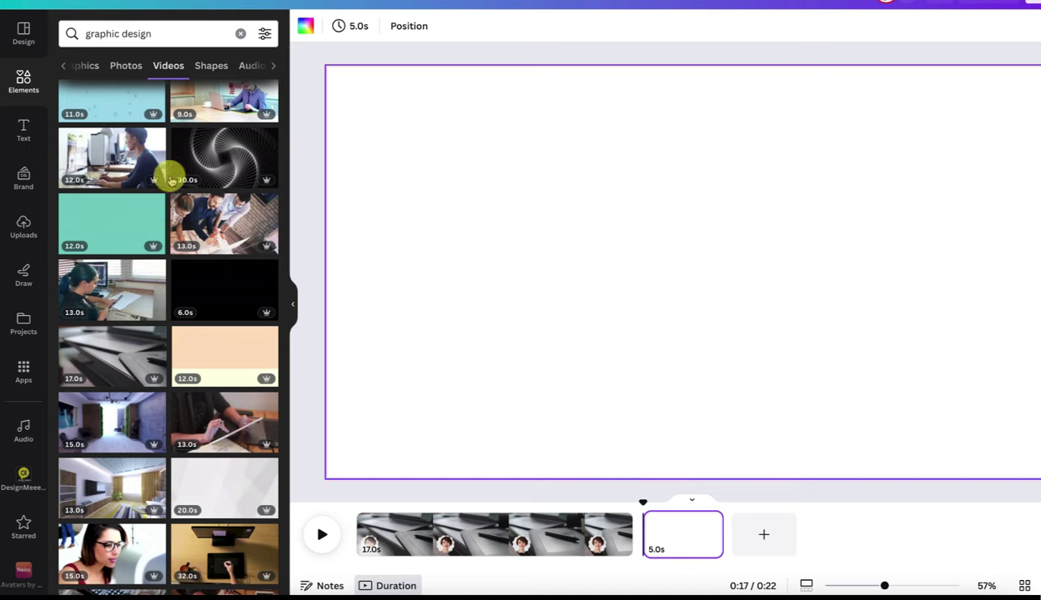
pyautogui.click(24, 377)
pyautogui.click(86, 93)
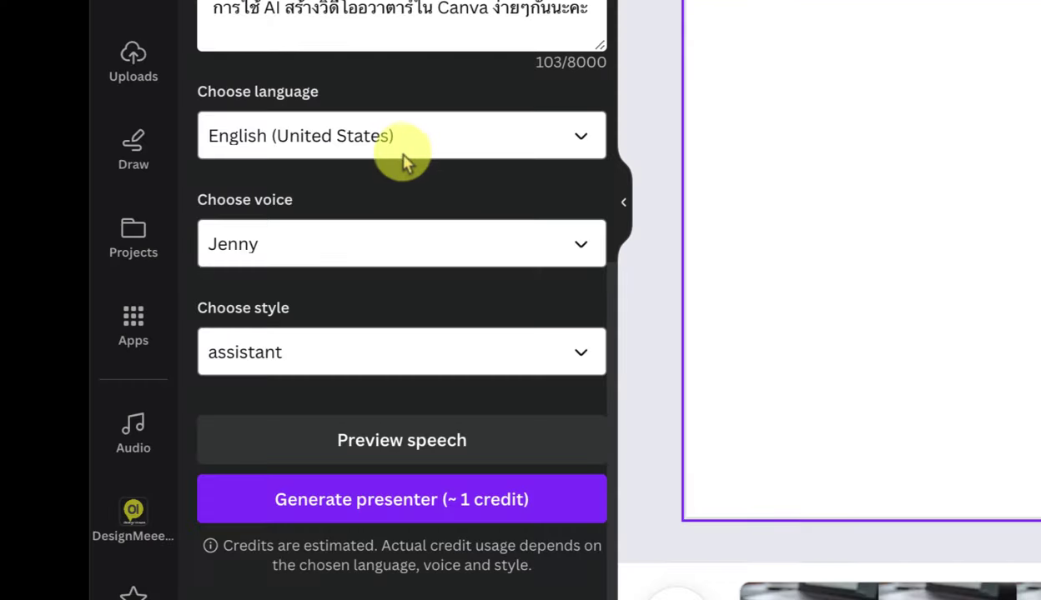
# Examine the available languages, the English (United States) voices and the speaking styles for the Jenny voice
pyautogui.click(406, 161)
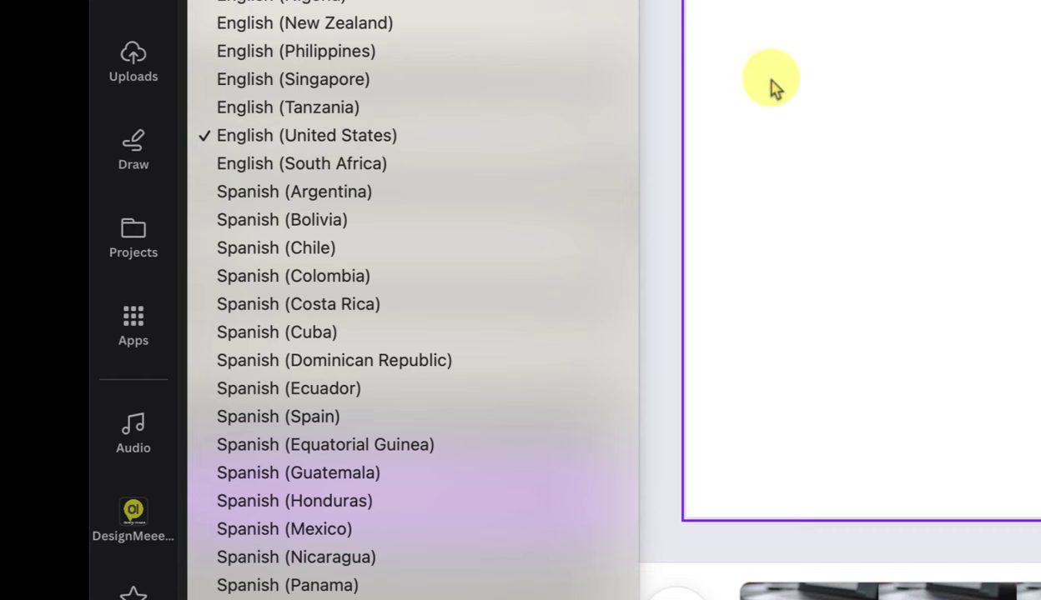
pyautogui.click(651, 102)
pyautogui.scroll(-2, 482, 190)
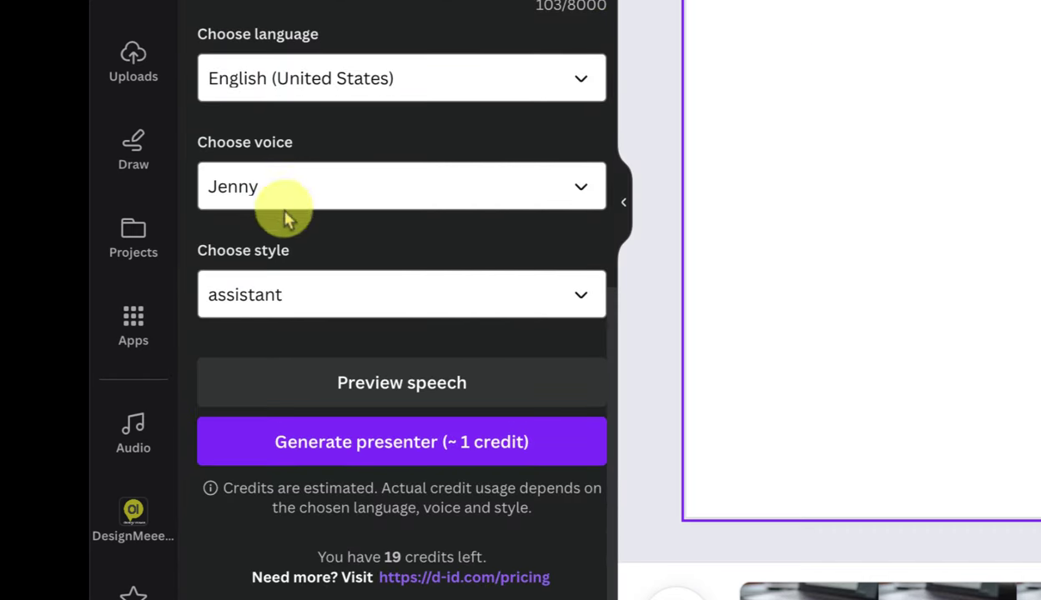
pyautogui.click(296, 188)
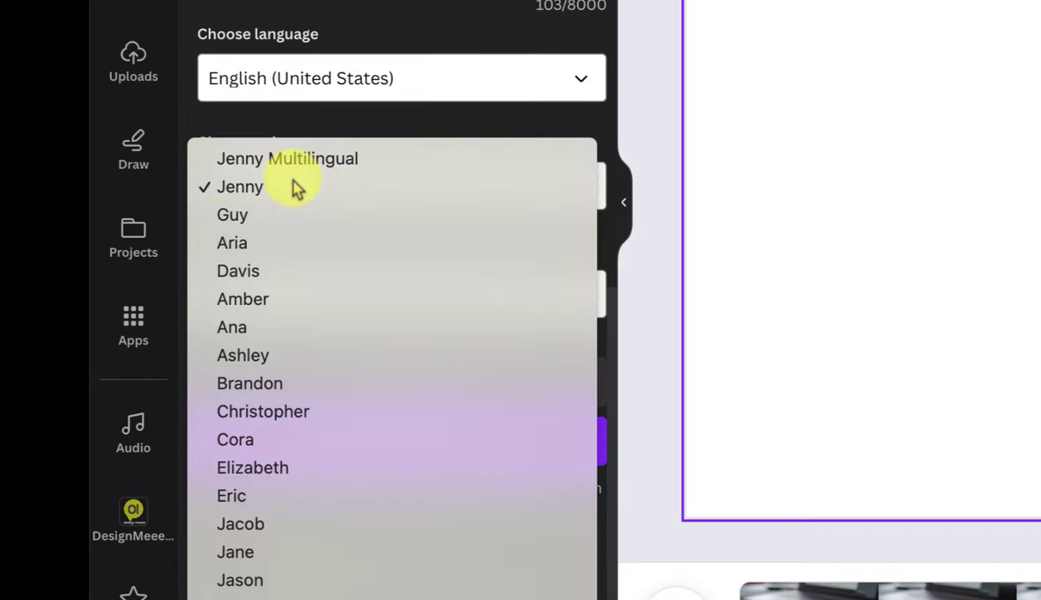
pyautogui.scroll(-1, 334, 287)
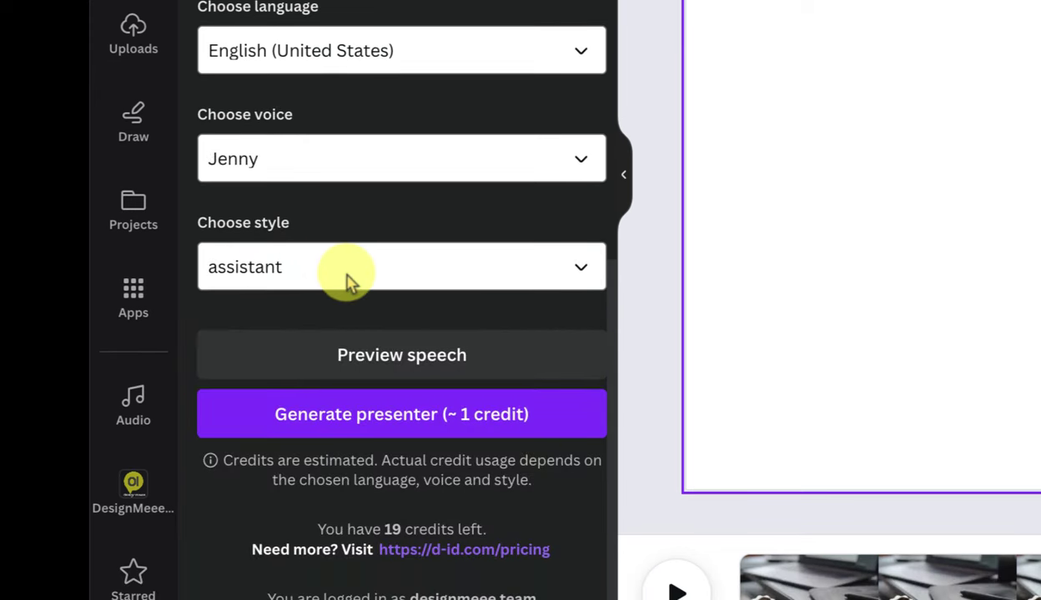
pyautogui.click(349, 279)
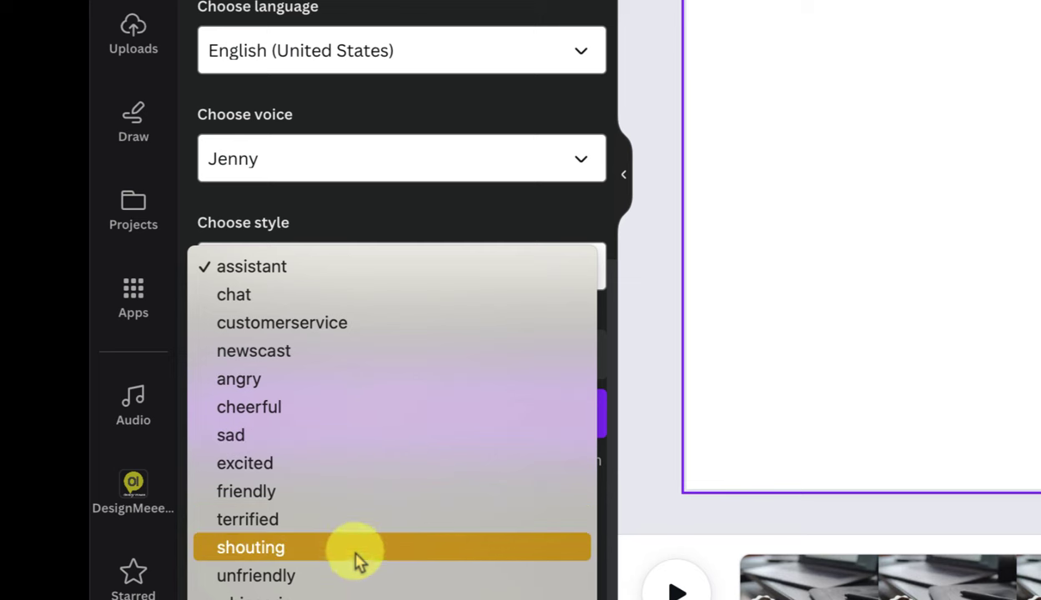
pyautogui.click(413, 236)
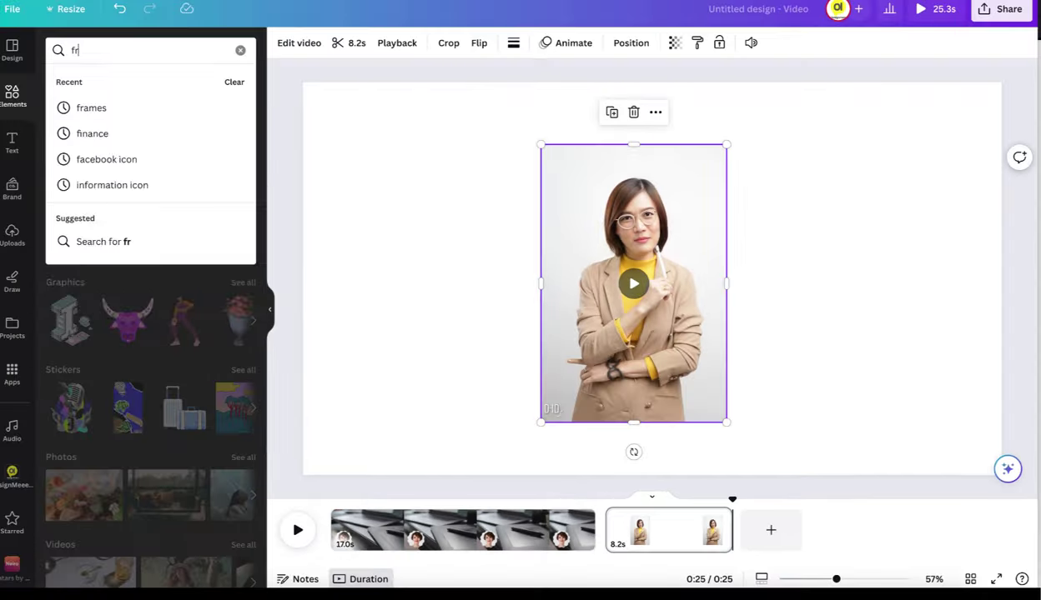
# Search the elements for "frames" to hold the second page's presenter video
pyautogui.write('am')
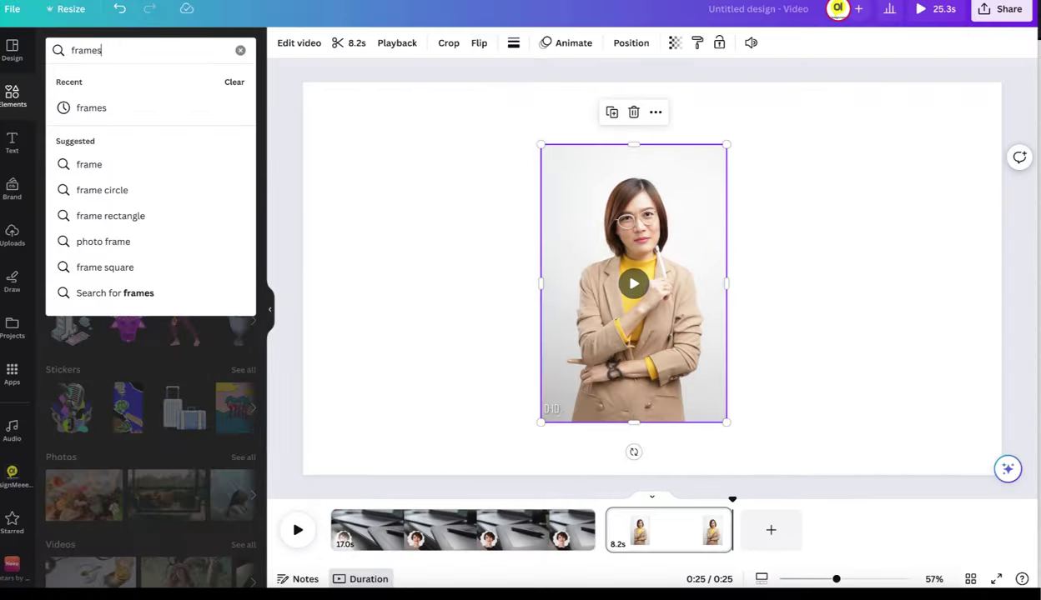
pyautogui.write('es')
pyautogui.press('Return')
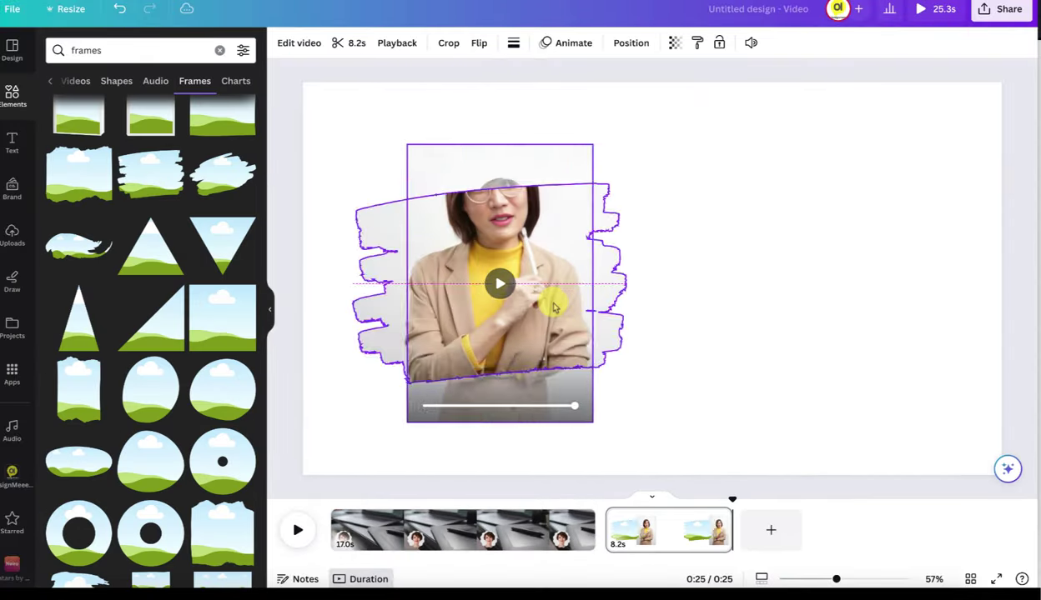